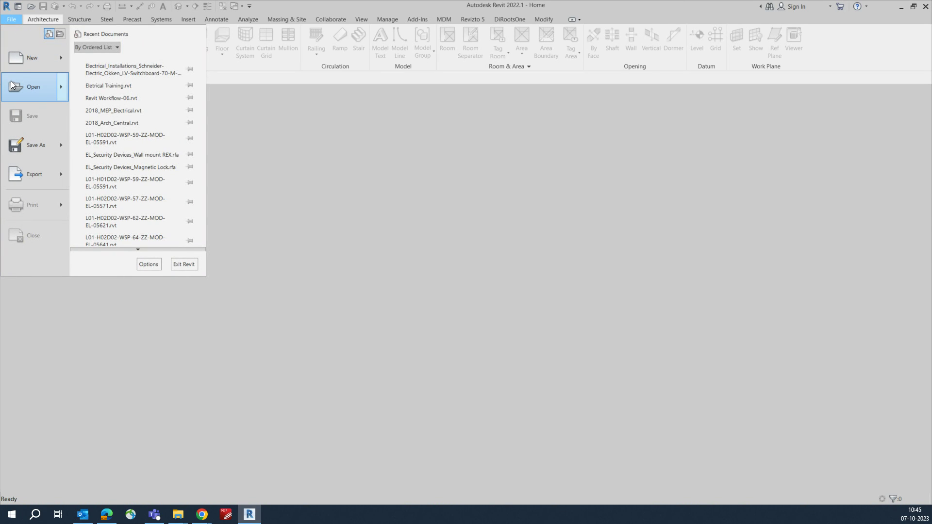
# Step: Create a new project based on the Systems-Default_Metric.rte template
pyautogui.moveTo(24, 59)
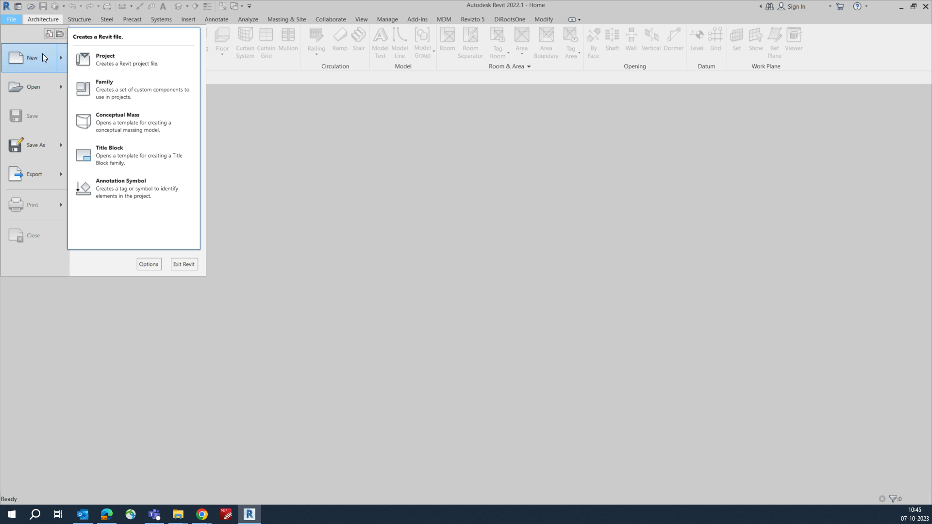
pyautogui.click(109, 58)
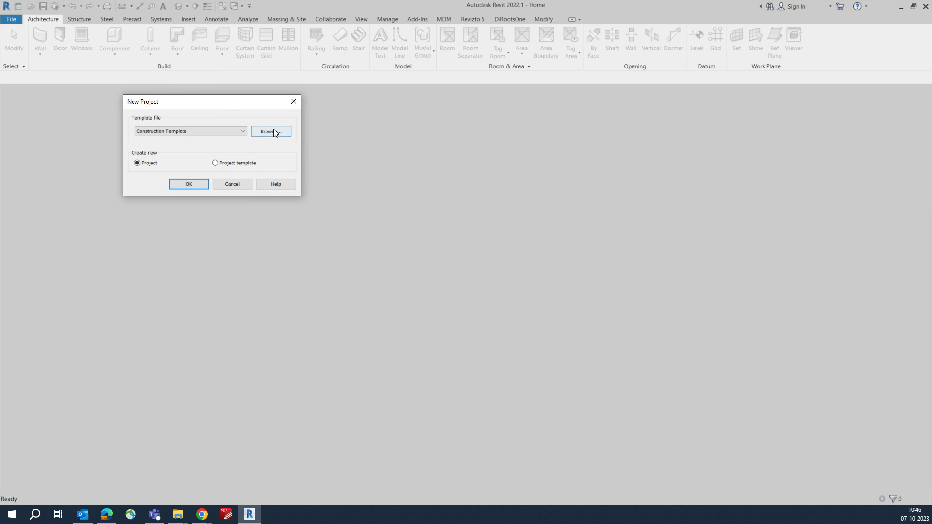
pyautogui.click(267, 132)
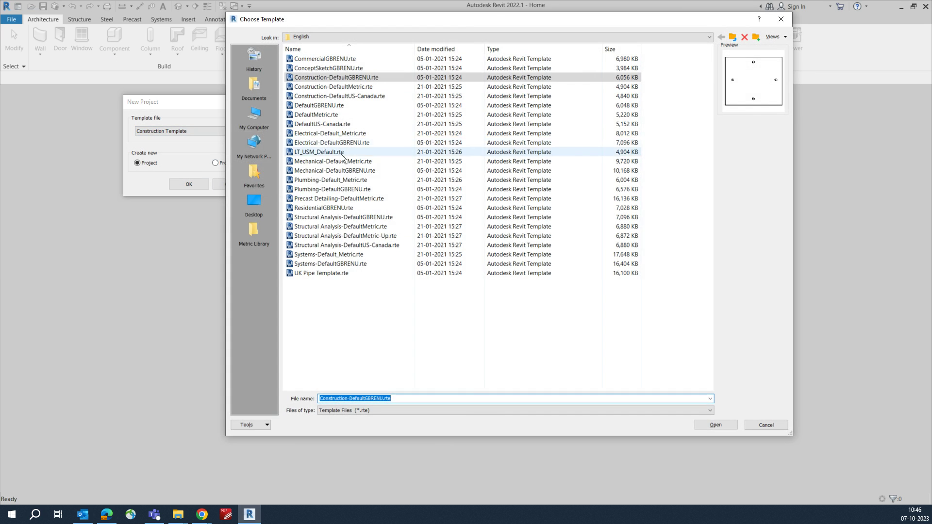
pyautogui.click(329, 254)
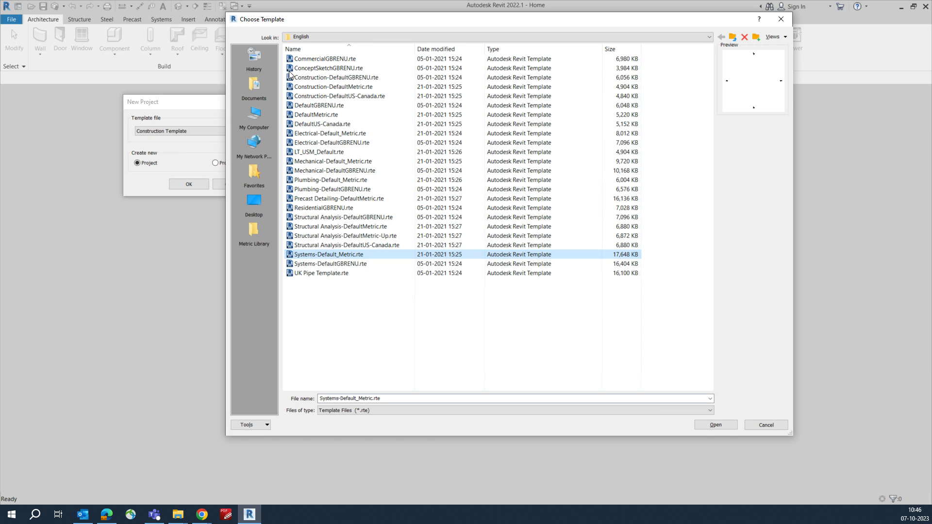
pyautogui.click(325, 134)
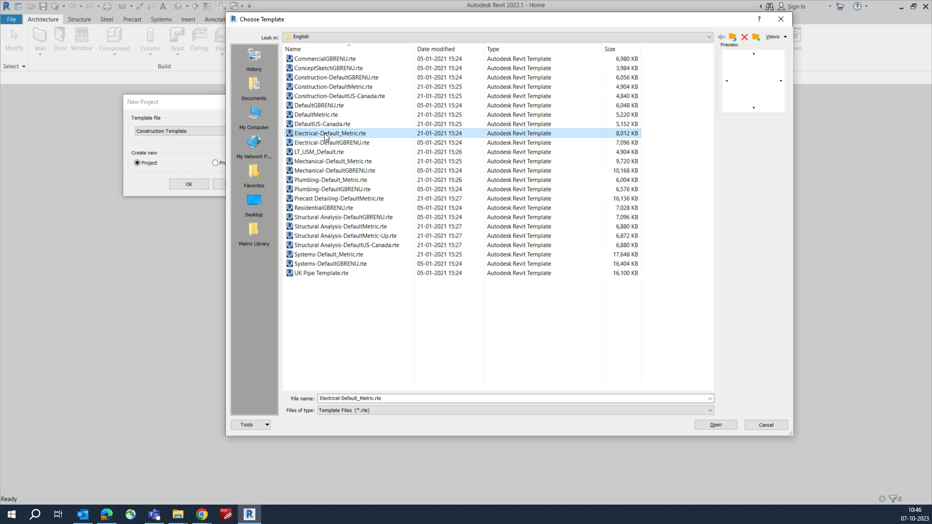
pyautogui.click(317, 256)
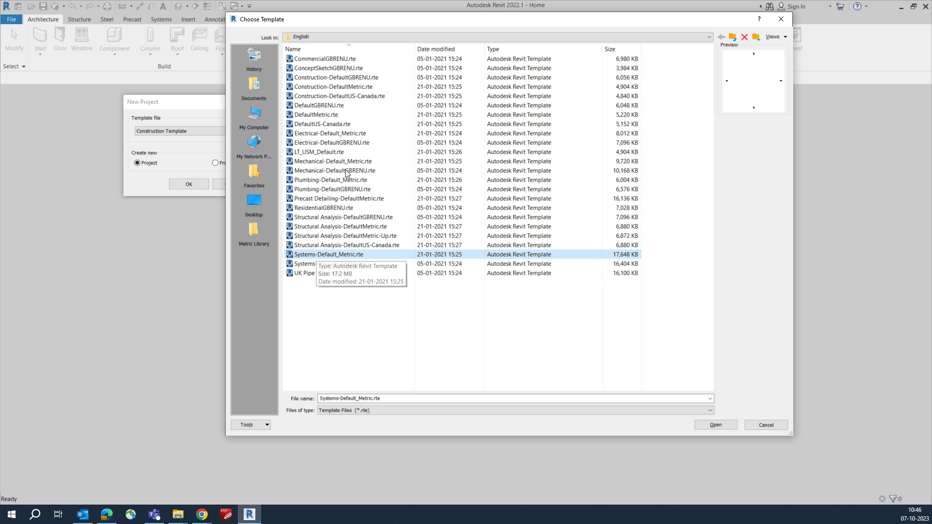
pyautogui.click(720, 426)
pyautogui.click(196, 189)
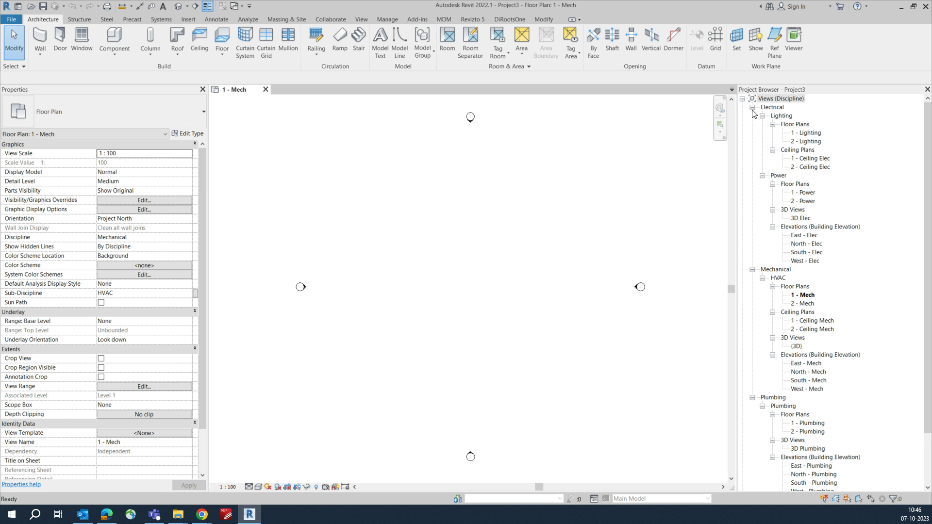
# Step: Open the electrical 1 - Power floor plan and close the 1 - Mech view
pyautogui.click(762, 176)
pyautogui.click(762, 176)
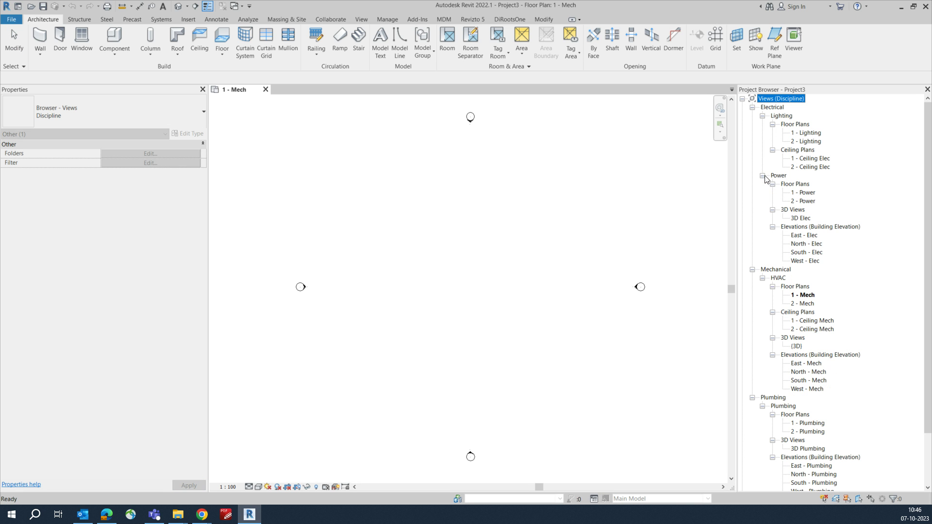
pyautogui.doubleClick(806, 193)
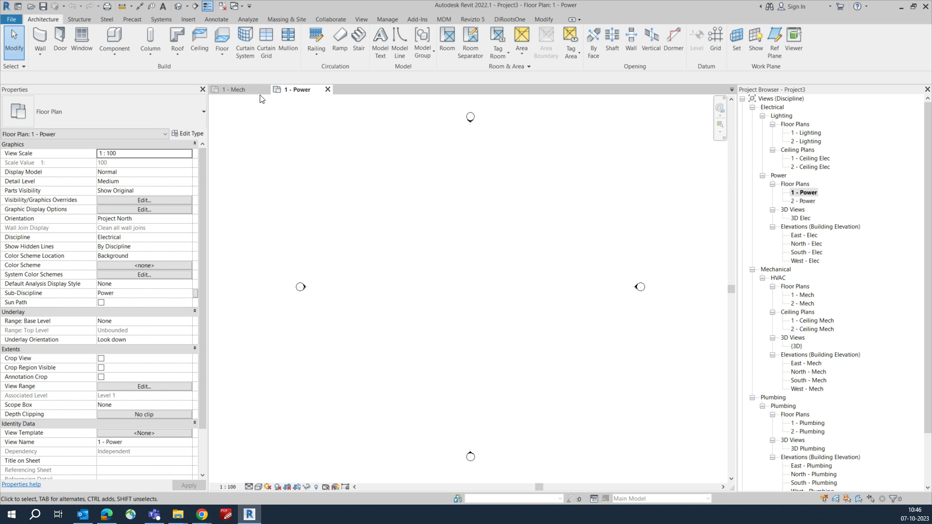
pyautogui.click(266, 90)
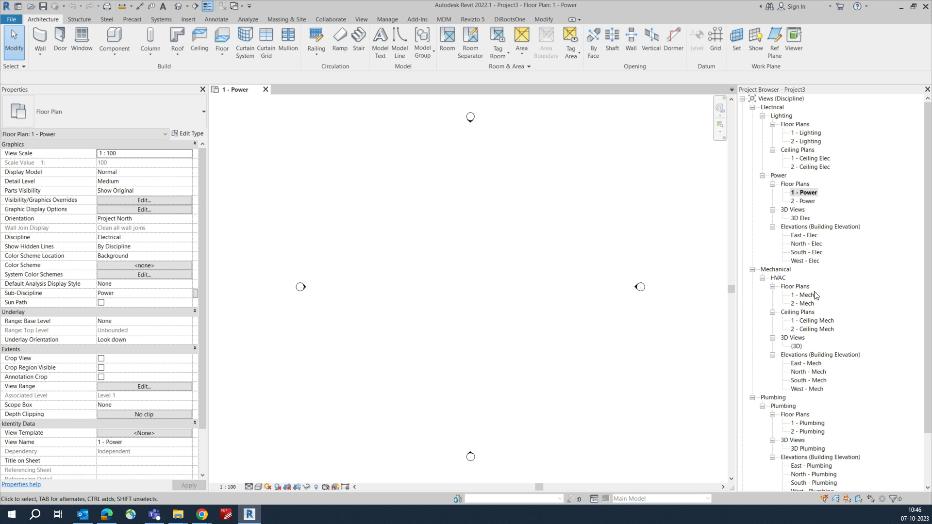
# Step: Collapse the Mechanical, Plumbing and Electrical view groups in the project's view list
pyautogui.click(753, 269)
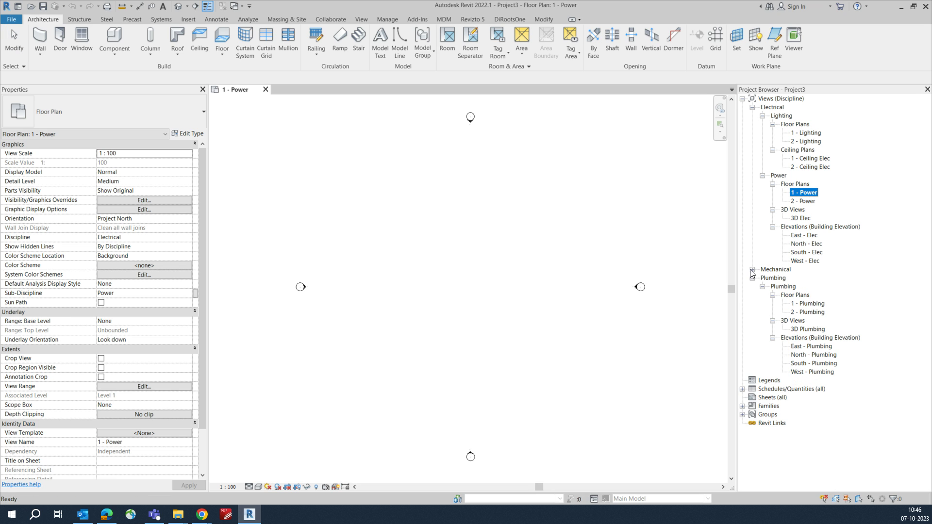
pyautogui.click(753, 279)
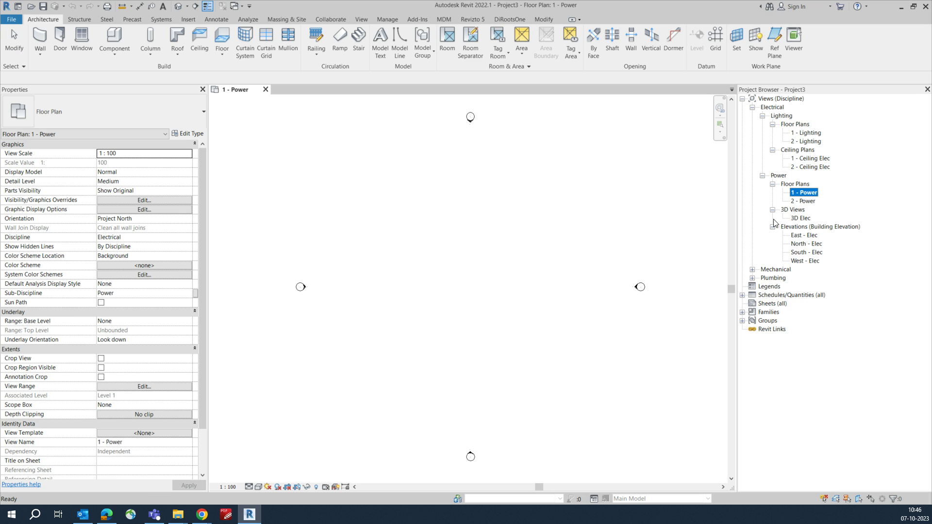
pyautogui.click(763, 177)
pyautogui.click(752, 107)
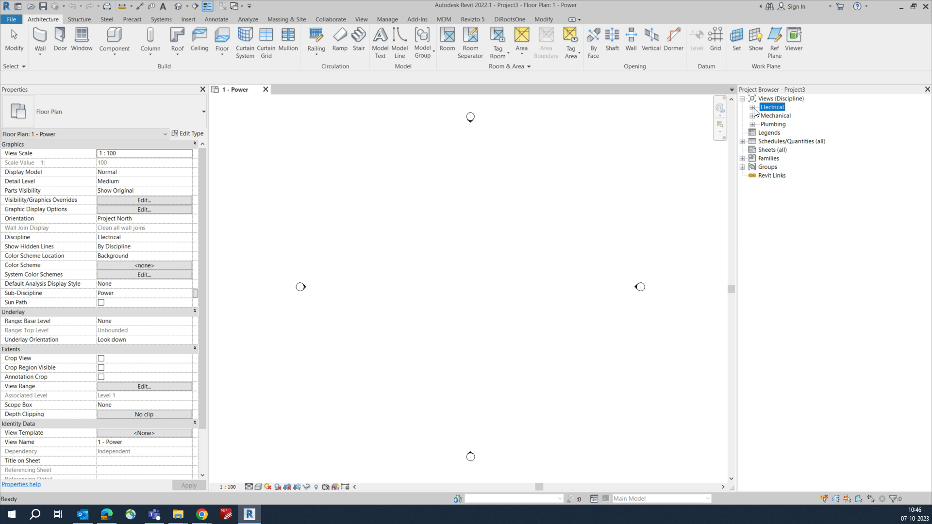
# Step: Examine the loaded Conduit Fittings families, including the couplings, elbows and junction boxes in aluminum, PVC and steel
pyautogui.click(743, 159)
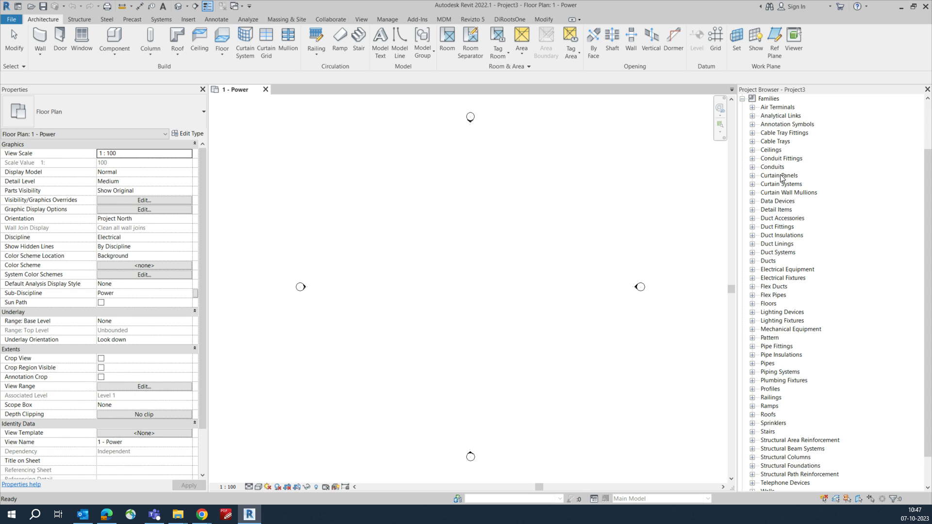
pyautogui.click(753, 159)
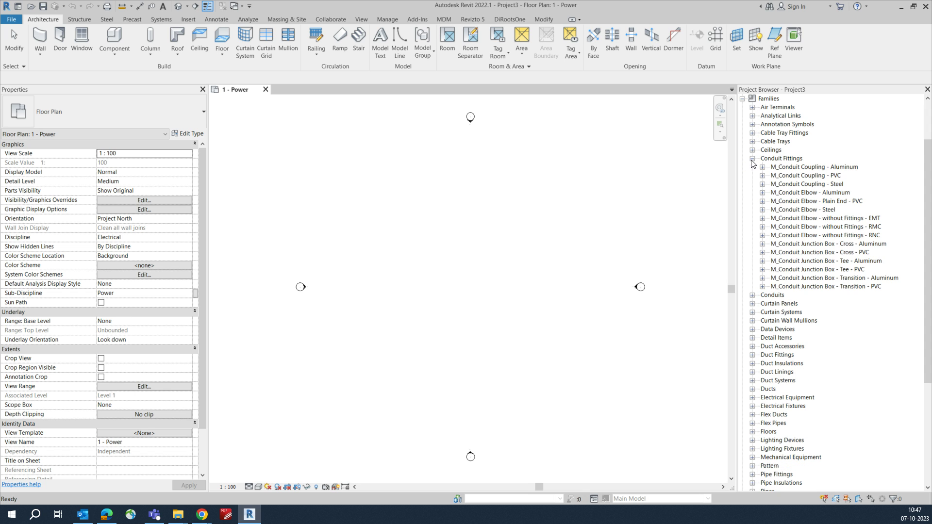
pyautogui.click(797, 169)
pyautogui.click(762, 168)
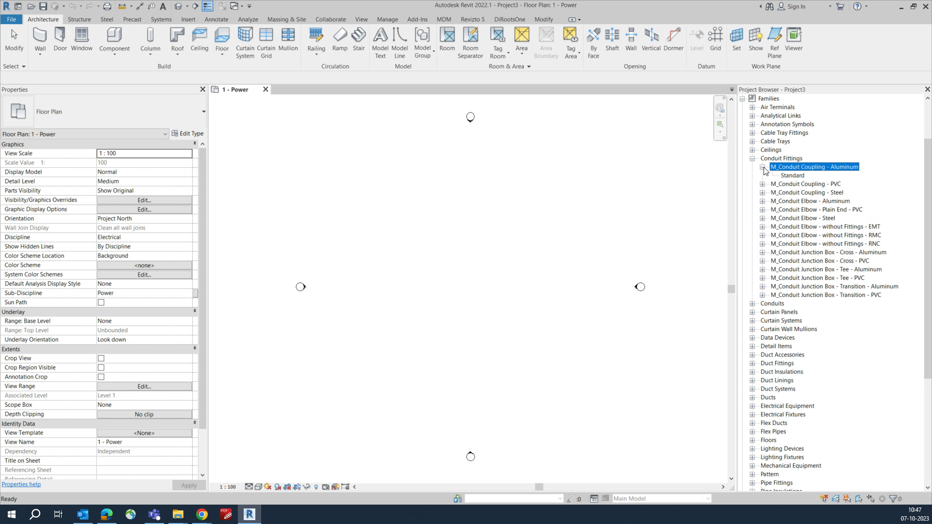
pyautogui.click(763, 167)
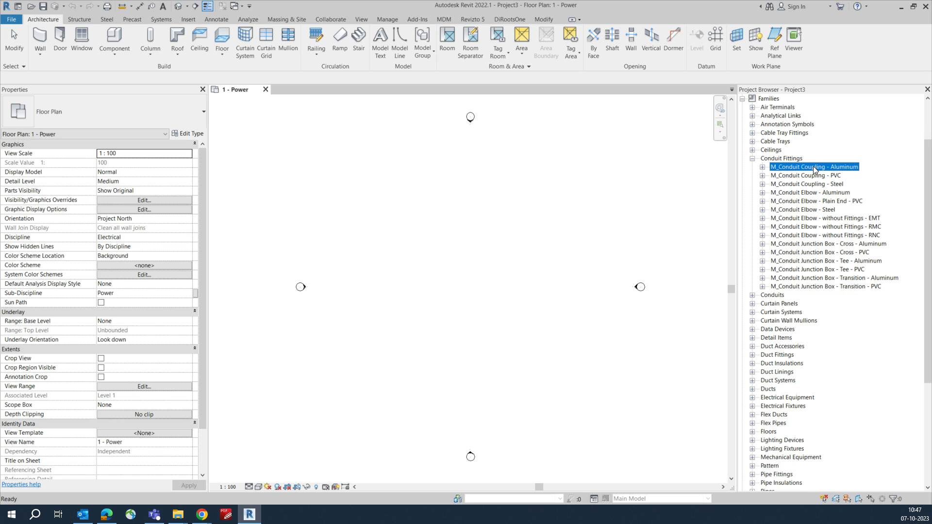
pyautogui.click(810, 201)
pyautogui.click(804, 227)
pyautogui.click(802, 261)
pyautogui.click(803, 270)
pyautogui.click(804, 278)
pyautogui.click(805, 287)
pyautogui.click(806, 271)
pyautogui.click(803, 235)
pyautogui.click(801, 227)
pyautogui.click(798, 209)
pyautogui.click(792, 201)
pyautogui.click(799, 193)
pyautogui.click(799, 184)
pyautogui.click(802, 175)
pyautogui.click(803, 168)
pyautogui.click(797, 219)
pyautogui.click(794, 252)
pyautogui.click(795, 262)
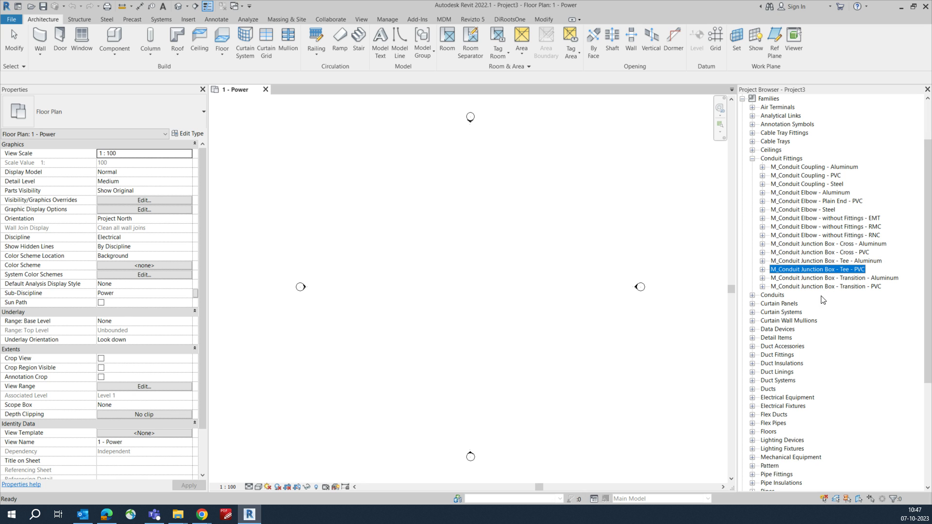
pyautogui.click(753, 159)
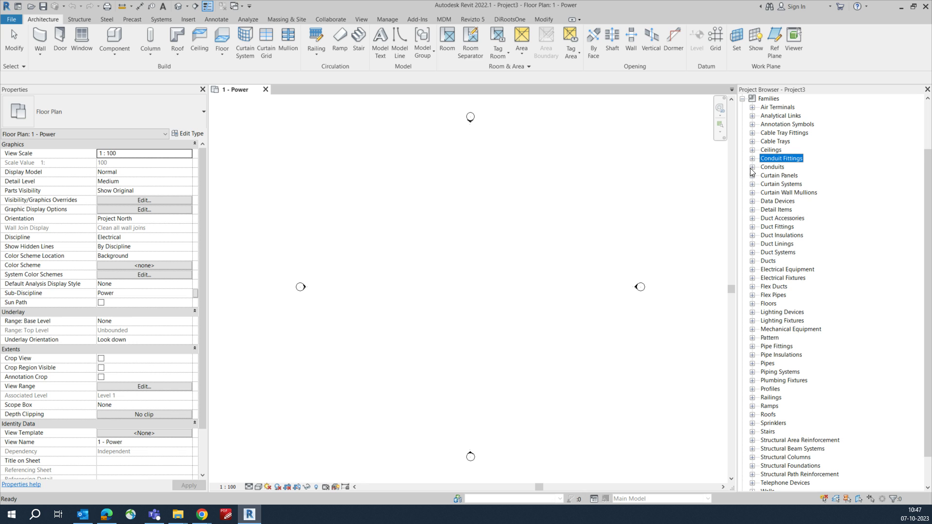
# Step: Examine the conduit types under Conduit with Fittings and Conduit without Fittings, including the EMT and RMC properties
pyautogui.click(753, 167)
pyautogui.click(769, 168)
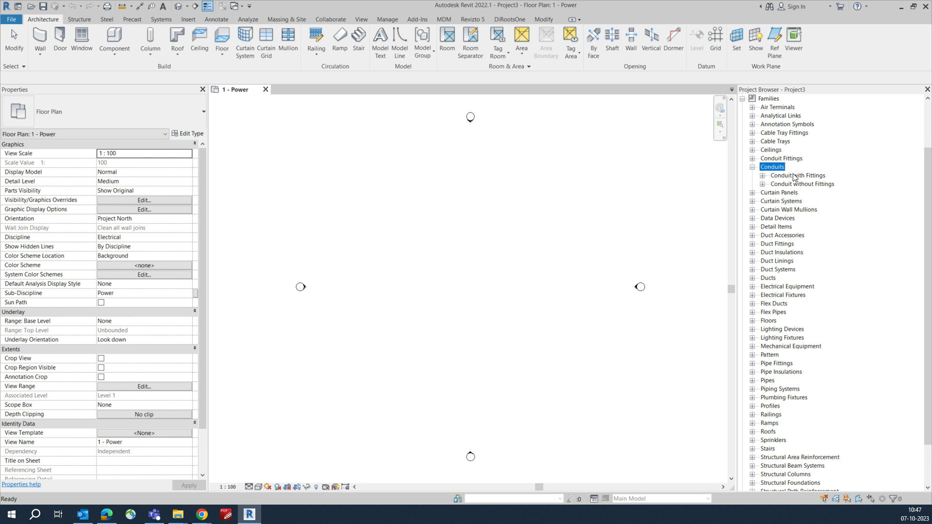
pyautogui.click(763, 176)
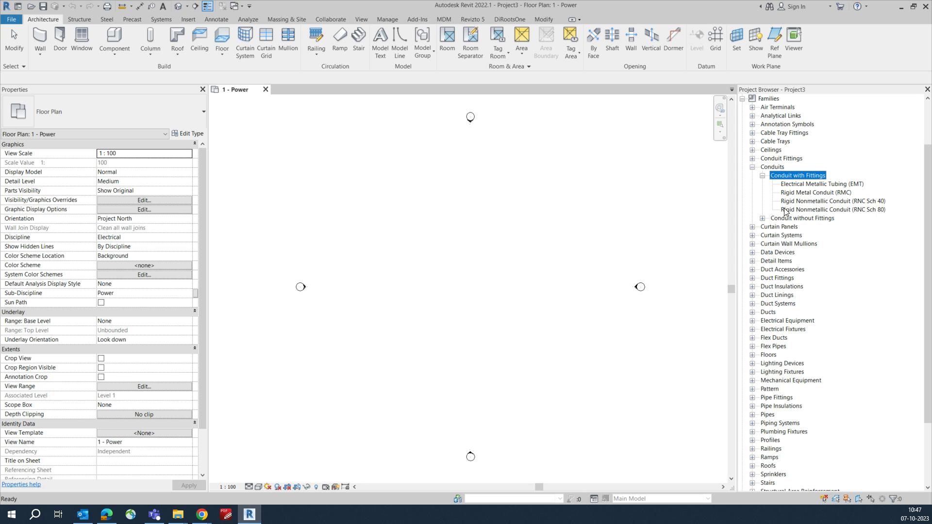
pyautogui.click(763, 218)
pyautogui.click(818, 228)
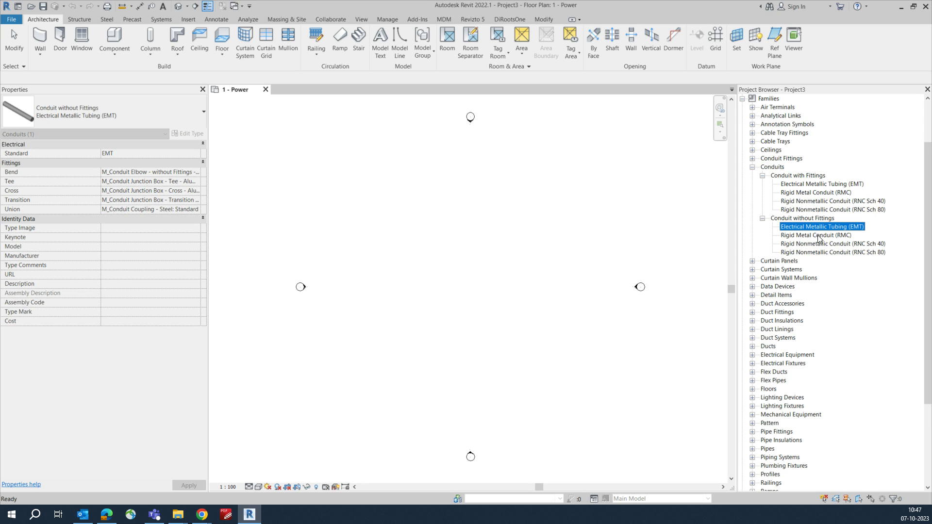
pyautogui.click(820, 237)
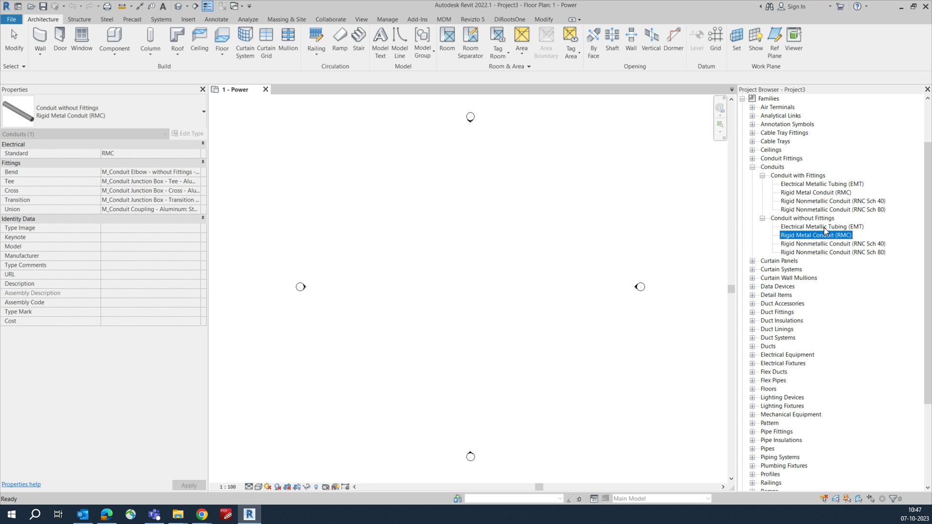
pyautogui.click(762, 176)
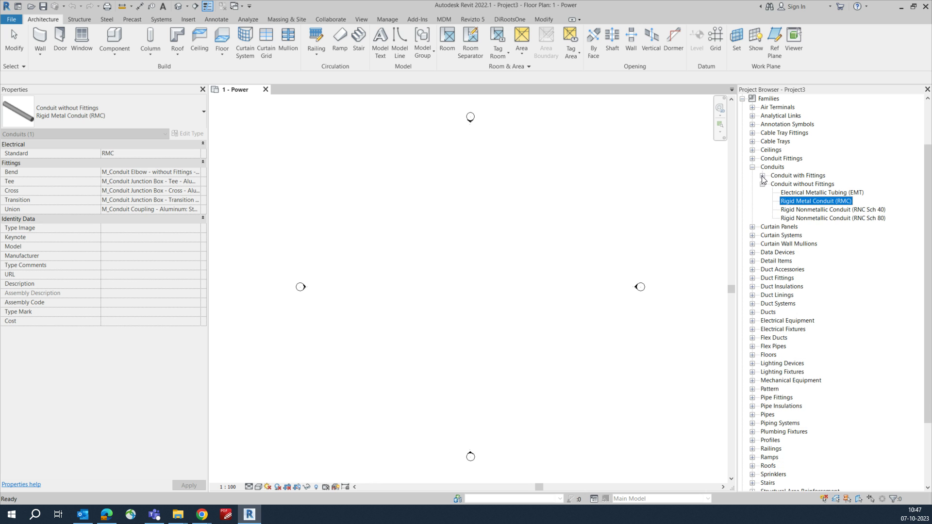
pyautogui.click(752, 168)
pyautogui.press('v')
pyautogui.press('g')
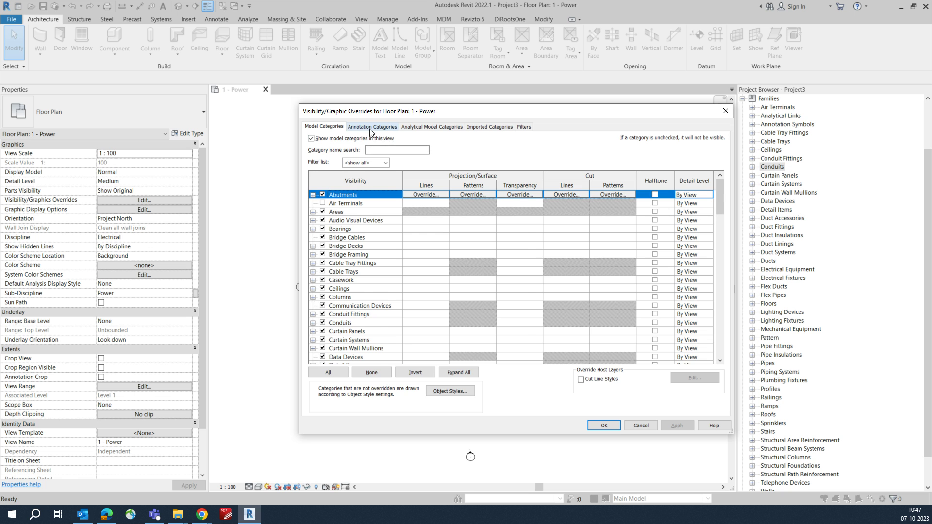
pyautogui.click(371, 127)
pyautogui.press('Escape')
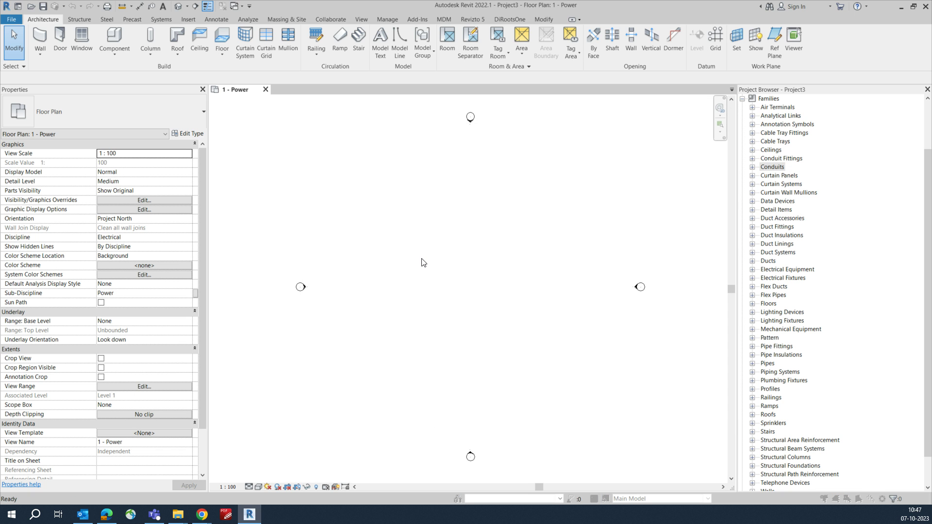
# Step: Hide the Elevations annotation category in the 1 - Power floor plan through its Visibility/Graphic Overrides
pyautogui.press('v')
pyautogui.press('g')
pyautogui.click(372, 126)
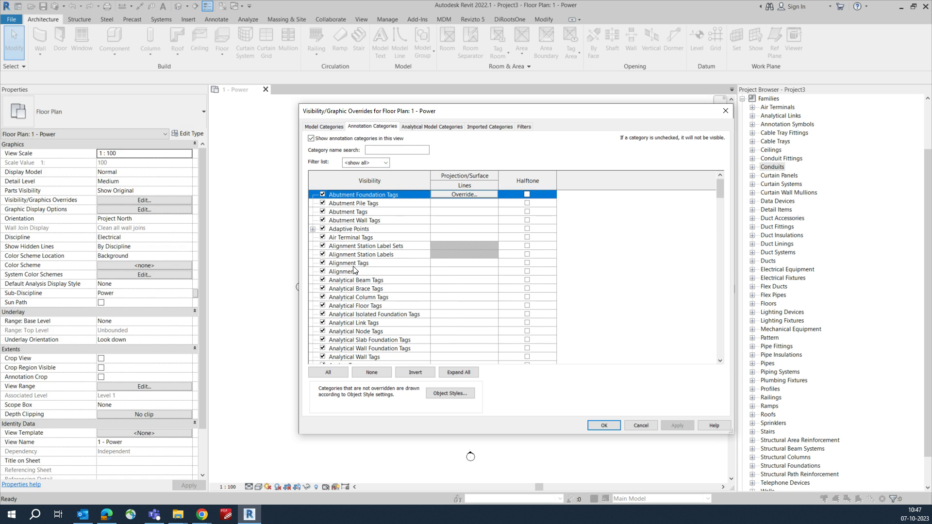
pyautogui.click(354, 266)
pyautogui.press('l')
pyautogui.press('e')
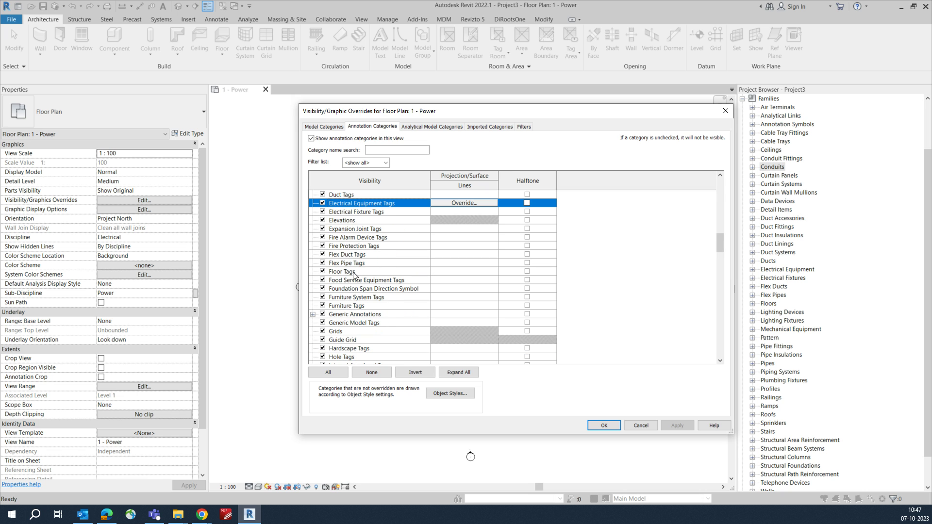
pyautogui.click(324, 222)
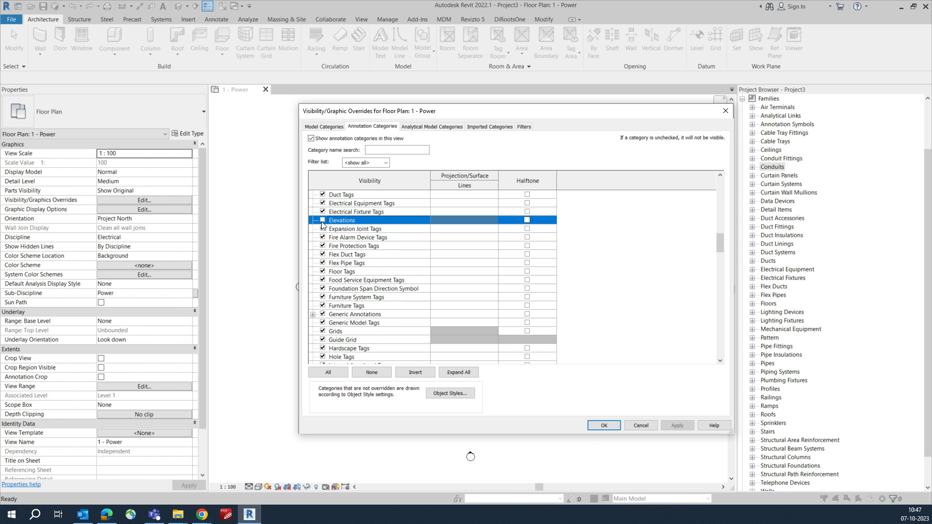
pyautogui.click(603, 425)
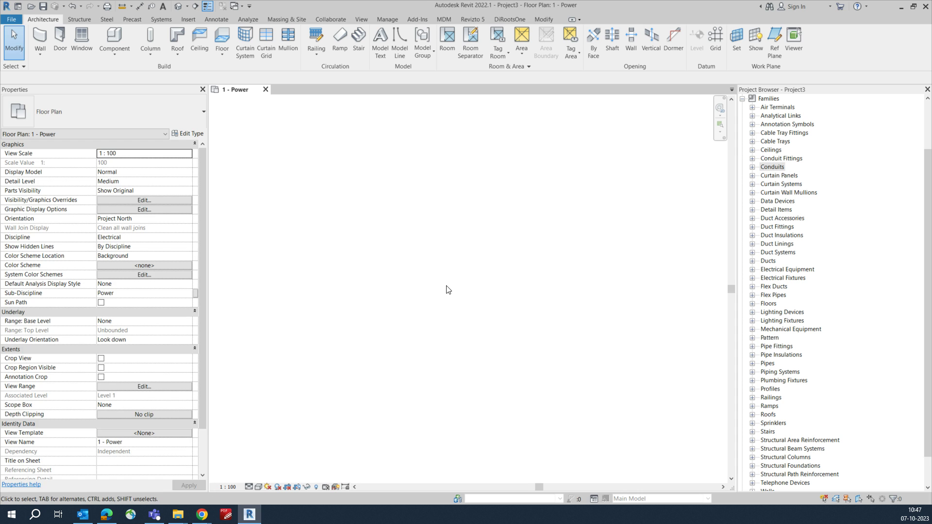
# Step: Start placing a conduit with a diameter of 103 mm and a middle elevation of 3000 mm
pyautogui.click(156, 19)
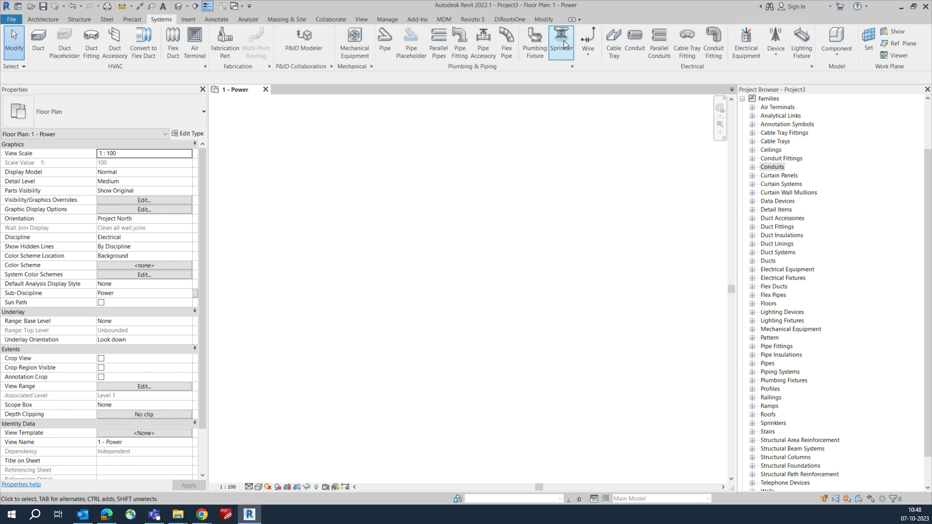
pyautogui.click(634, 35)
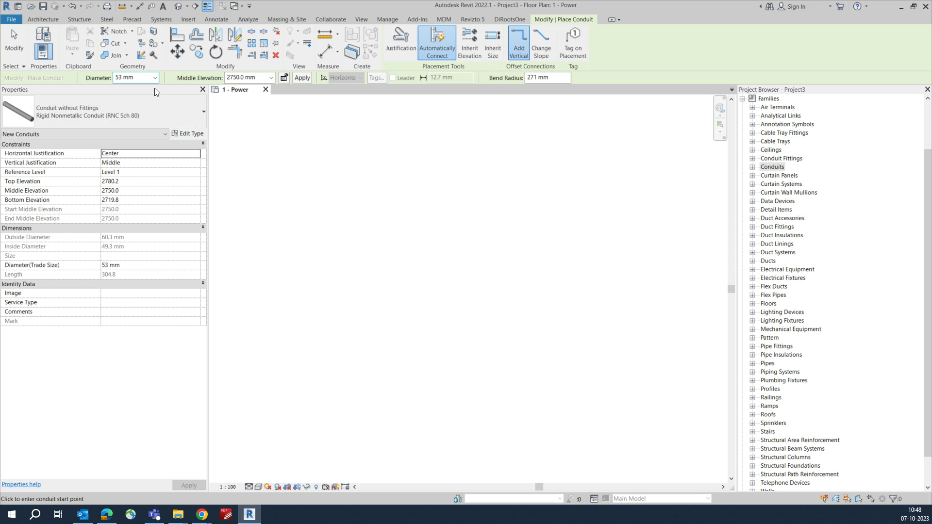
pyautogui.click(155, 77)
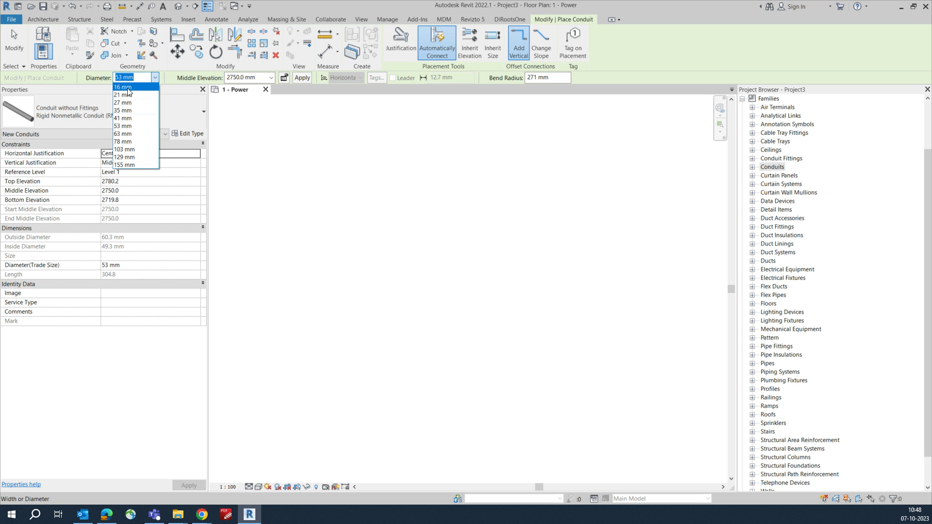
pyautogui.click(127, 150)
pyautogui.click(266, 79)
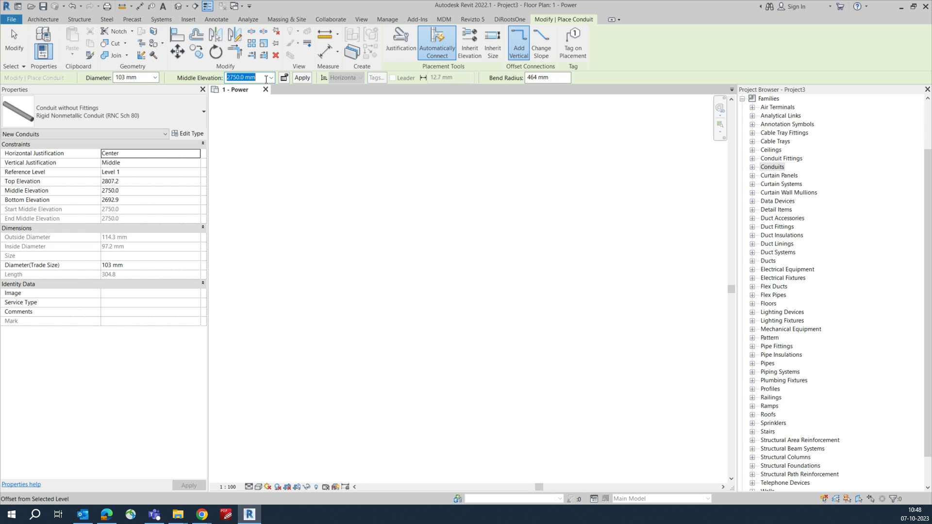
pyautogui.write('3000')
pyautogui.press('Return')
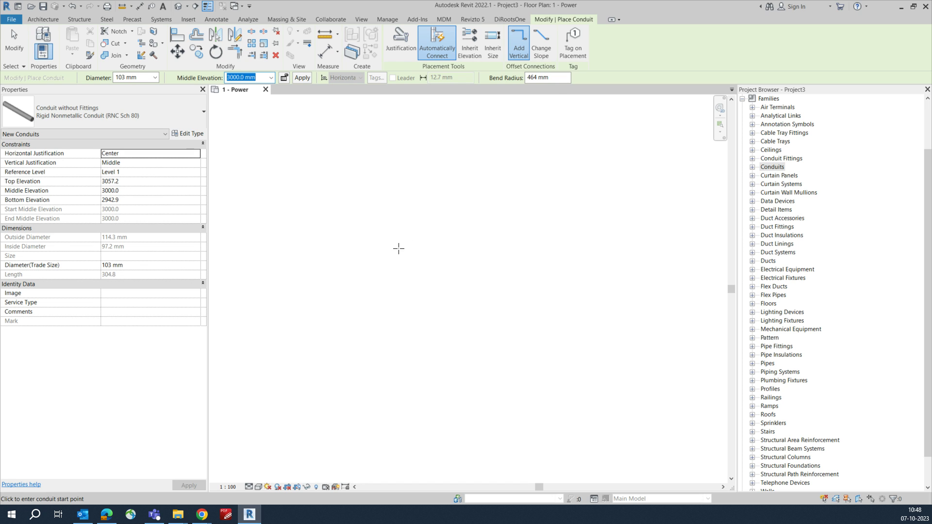
# Step: Try a bend radius of 300 mm for the new conduit, then use the minimum bend radius instead
pyautogui.moveTo(549, 77); pyautogui.dragTo(531, 79)
pyautogui.click(305, 191)
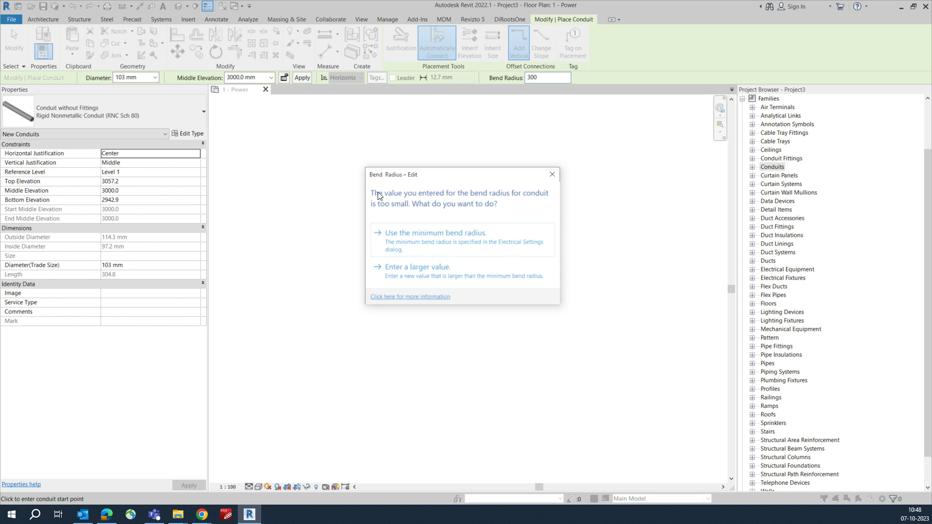
pyautogui.click(420, 246)
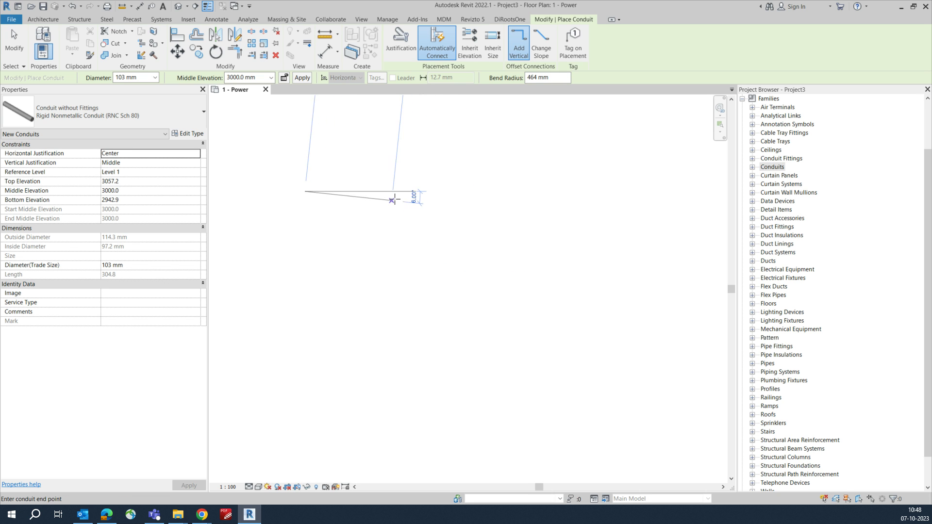
# Step: Set the floor plan's detail level to Fine and draw a horizontal conduit followed by a downward leg about 2000 mm long
pyautogui.click(249, 487)
pyautogui.click(261, 476)
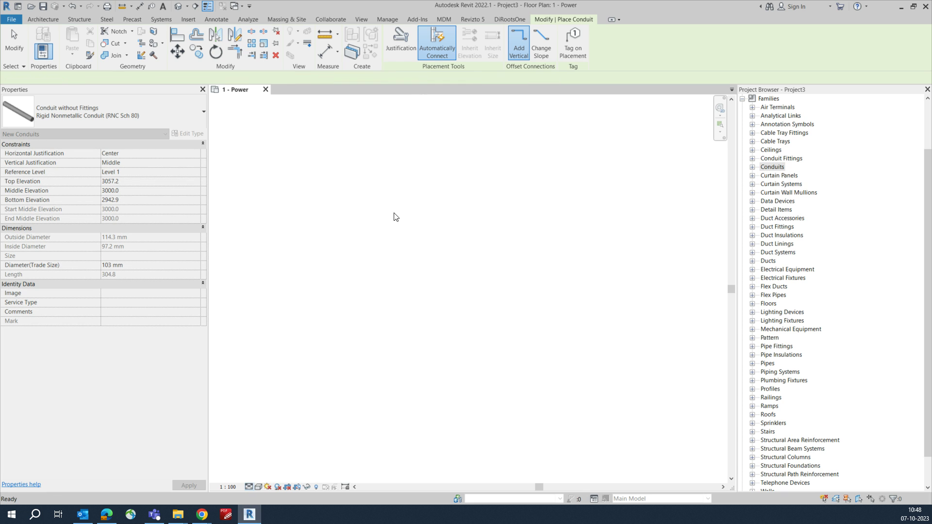
pyautogui.click(486, 204)
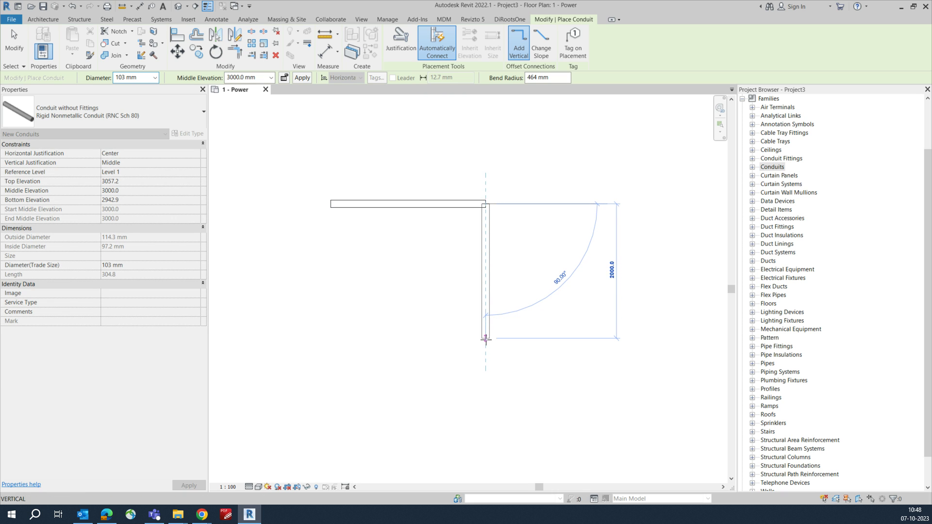
pyautogui.click(487, 339)
pyautogui.moveTo(488, 339); pyautogui.dragTo(439, 319, button='middle')
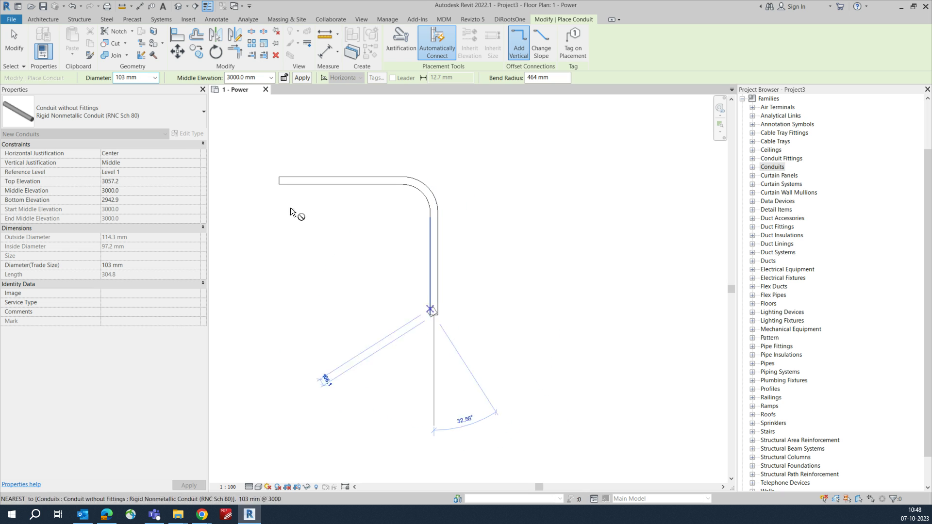
# Step: Continue the 103 mm conduit run with perpendicular segments to the right, down, right again and up
pyautogui.scroll(-1, 524, 270)
pyautogui.scroll(-2, 501, 306)
pyautogui.moveTo(501, 306); pyautogui.dragTo(393, 270, button='middle')
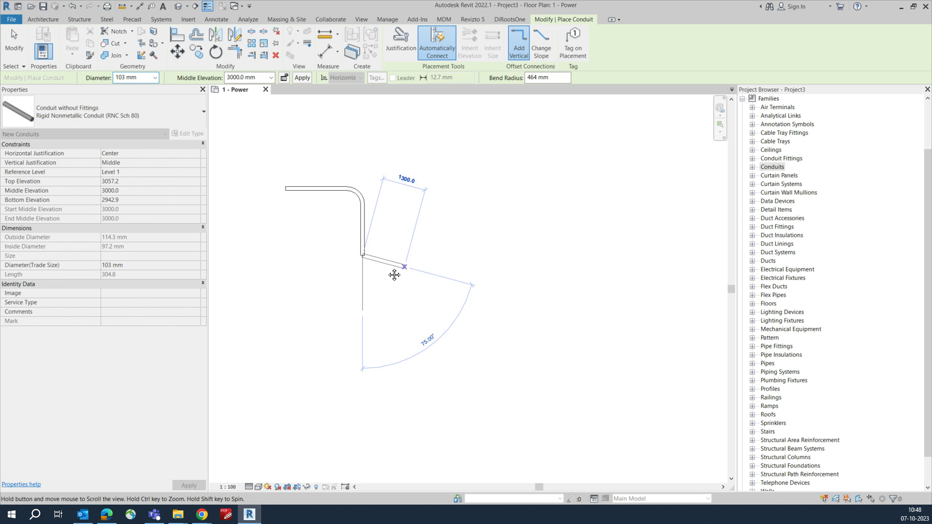
pyautogui.click(447, 257)
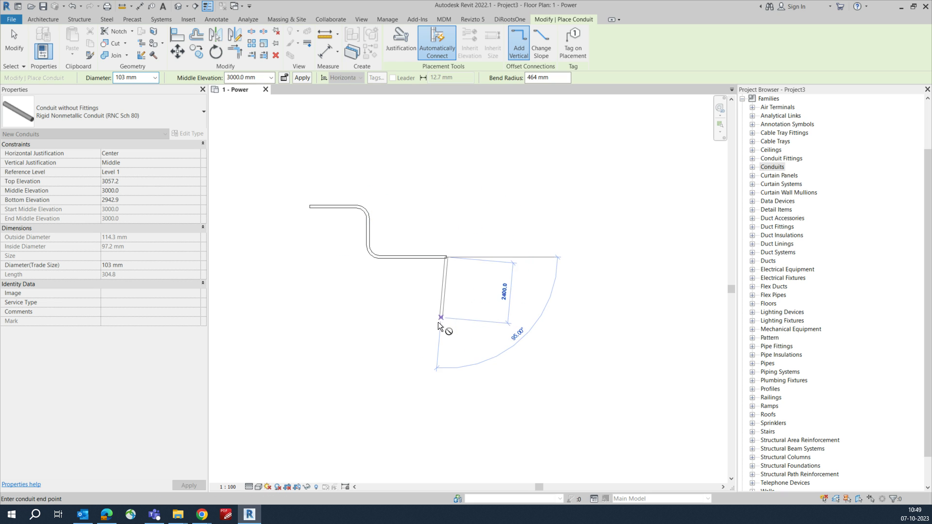
pyautogui.click(542, 327)
pyautogui.click(542, 251)
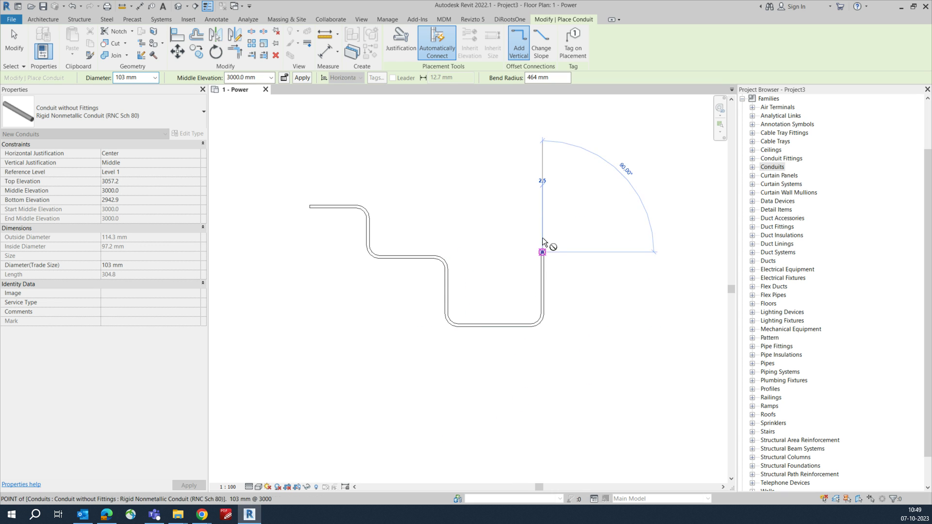
# Step: Set the middle elevation to 7000 mm and extend the run further up and to the left, then finish the conduit
pyautogui.click(271, 78)
pyautogui.click(260, 76)
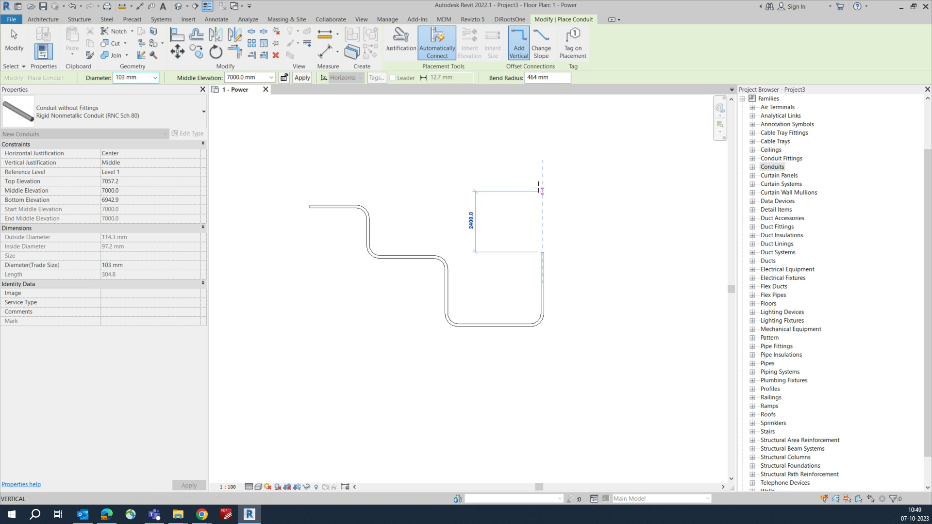
pyautogui.moveTo(544, 138); pyautogui.dragTo(549, 242, button='middle')
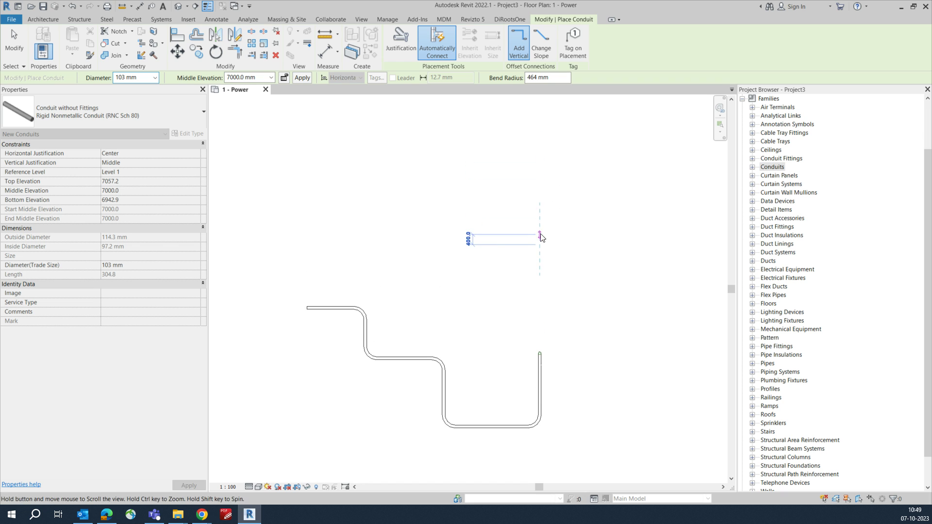
pyautogui.click(389, 190)
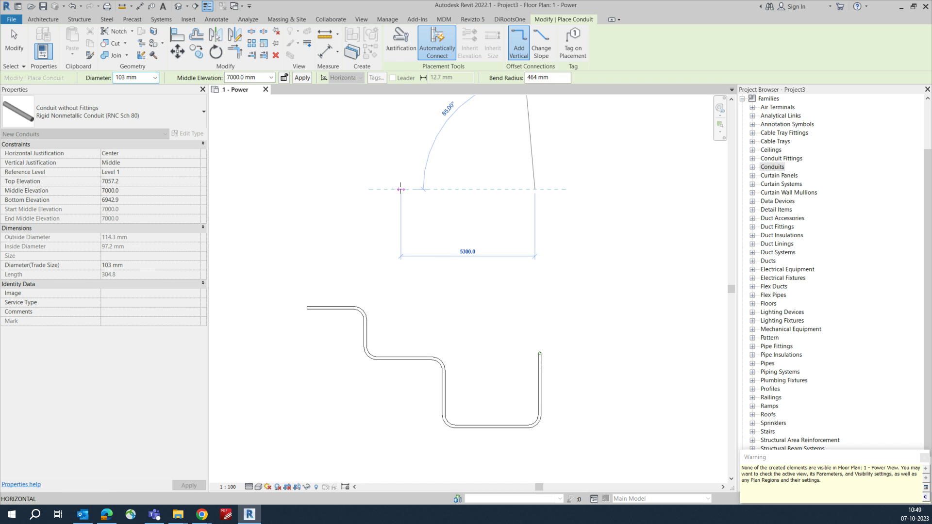
pyautogui.press('Escape')
pyautogui.press('Escape')
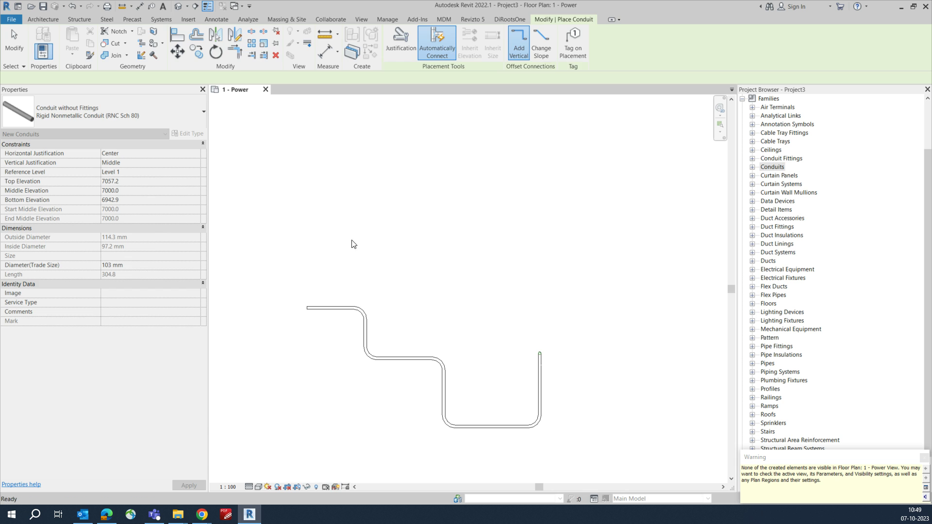
pyautogui.scroll(-1, 464, 284)
pyautogui.moveTo(300, 255); pyautogui.dragTo(591, 446)
pyautogui.press('Escape')
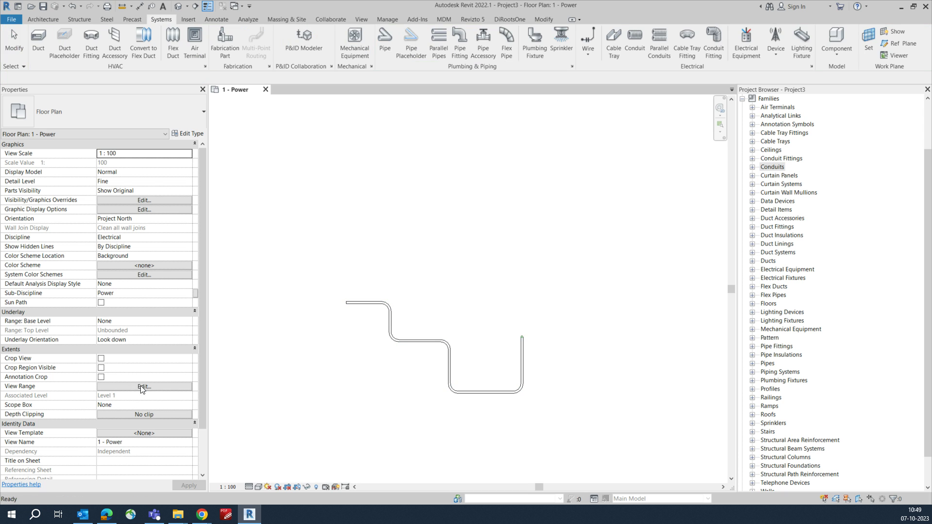
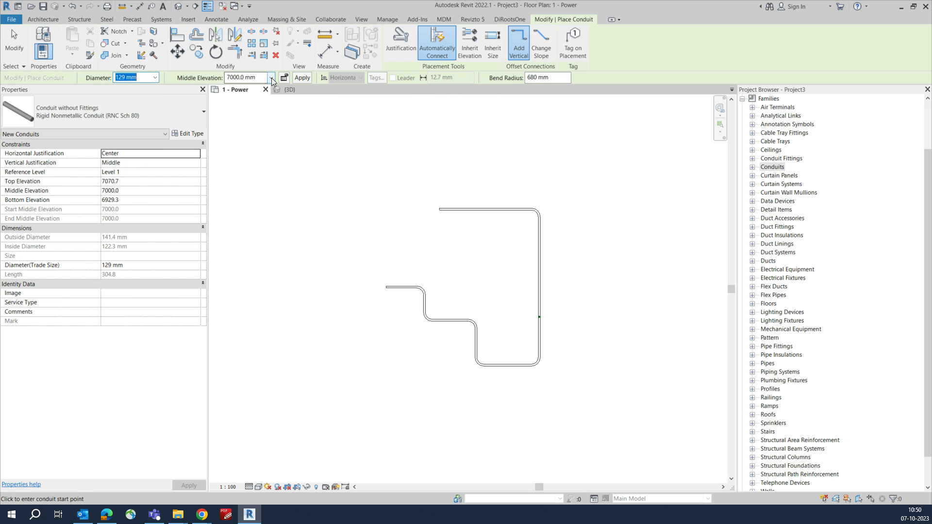
# Step: Draw a 129 mm conduit at 7000 mm elevation, about 5800 mm to the right and then down, inside the first run
pyautogui.click(386, 218)
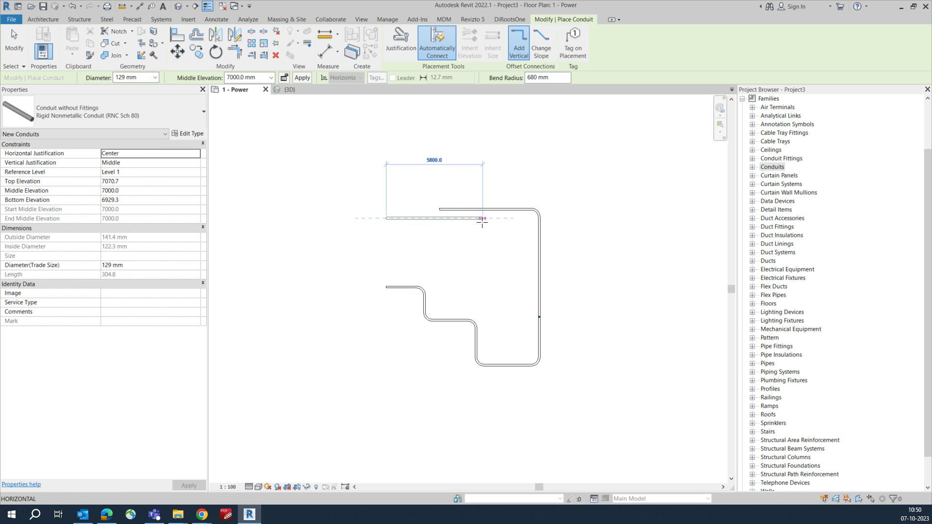
pyautogui.click(482, 219)
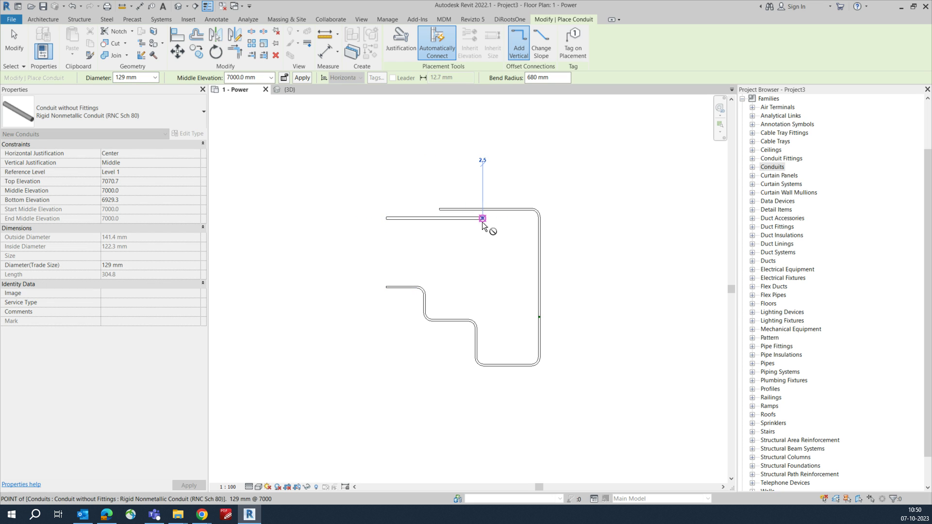
pyautogui.click(482, 249)
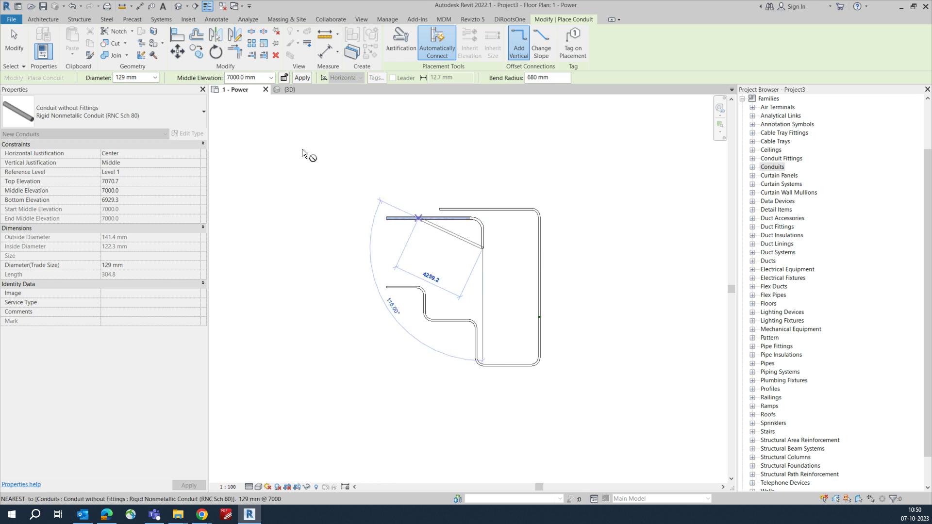
# Step: Set the middle elevation to 4000 mm and continue the second run down, left, up and left again
pyautogui.click(262, 79)
pyautogui.write('4000')
pyautogui.press('Return')
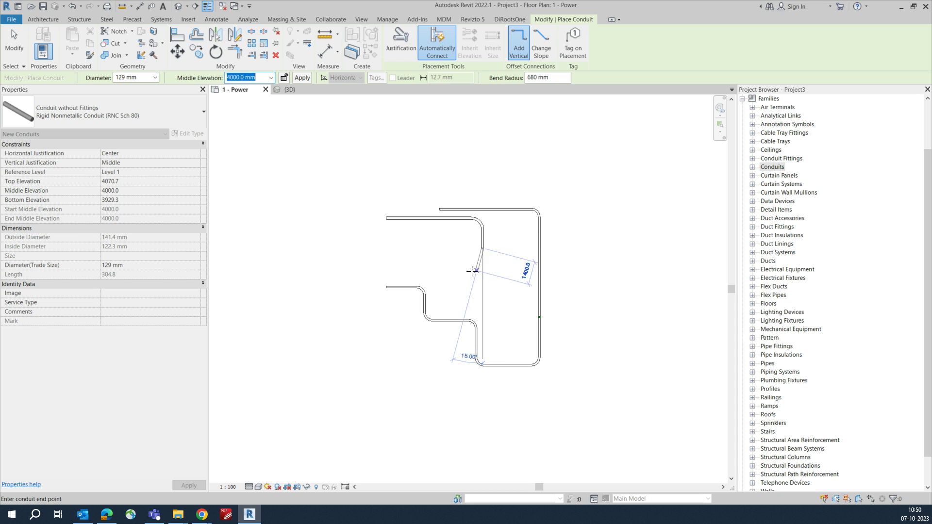
pyautogui.click(483, 277)
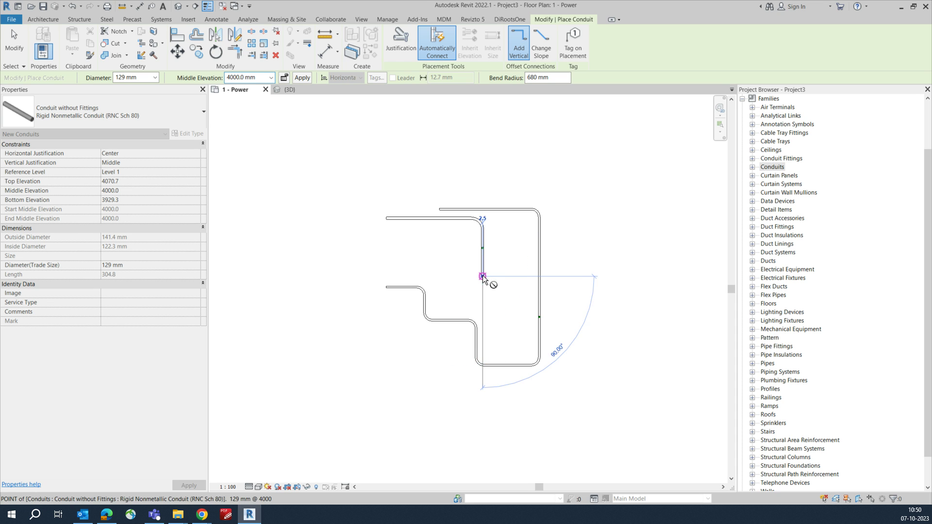
pyautogui.click(457, 277)
pyautogui.scroll(1, 460, 260)
pyautogui.click(455, 242)
pyautogui.click(395, 242)
# Step: Set the middle elevation to 2750 mm and finish the second run with a segment to the left and one down
pyautogui.click(271, 77)
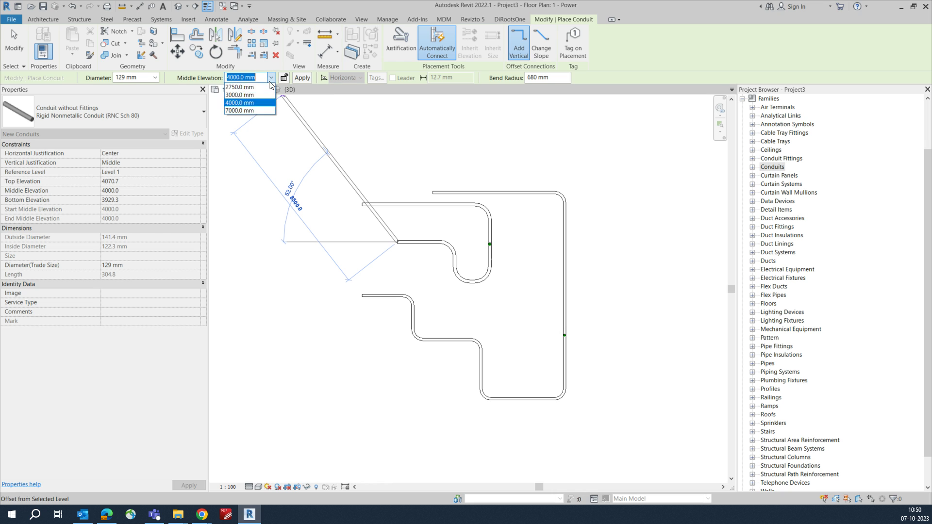
pyautogui.click(240, 87)
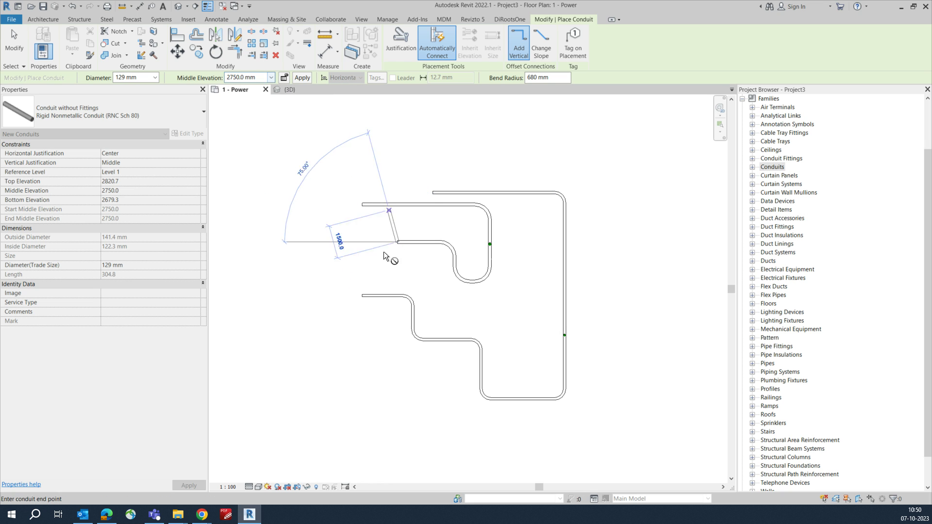
pyautogui.click(329, 290)
pyautogui.press('Escape')
pyautogui.press('Escape')
# Step: Select all the conduits in the plan and show them in a 3D view with a selection box
pyautogui.moveTo(280, 147); pyautogui.dragTo(622, 437)
pyautogui.click(290, 55)
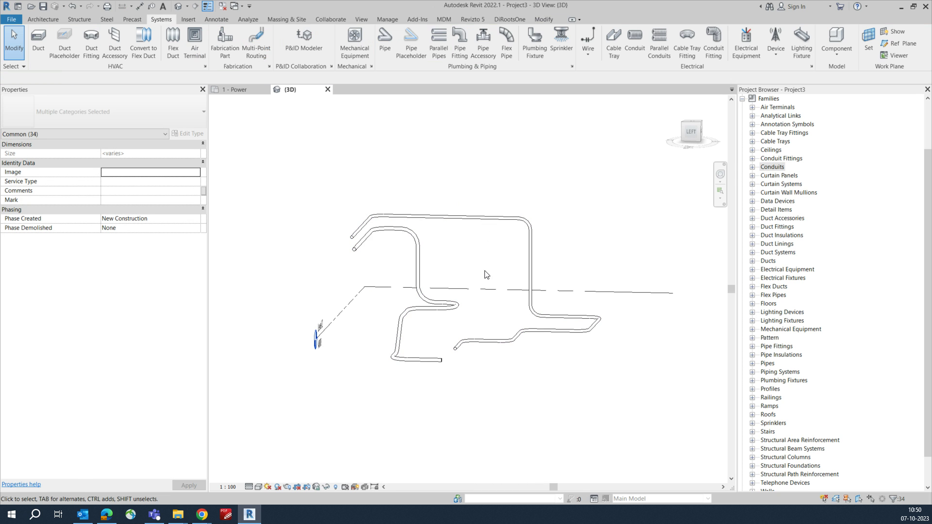
pyautogui.click(486, 275)
pyautogui.keyDown('shift'); pyautogui.moveTo(500, 270); pyautogui.dragTo(559, 288, button='middle'); pyautogui.keyUp('shift')
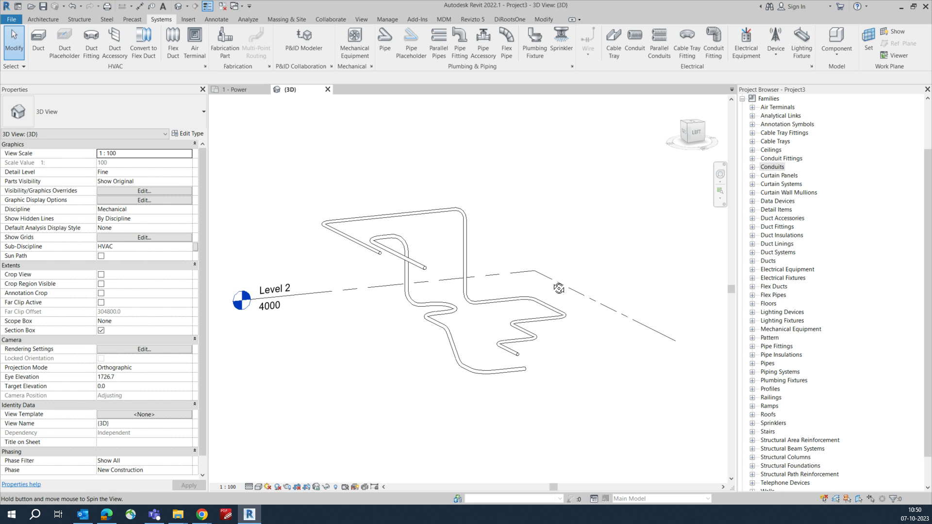
# Step: Set the 3D view's visual style to Shaded and inspect the conduit elbow on the 129 mm run's drop from 4000 mm
pyautogui.click(258, 486)
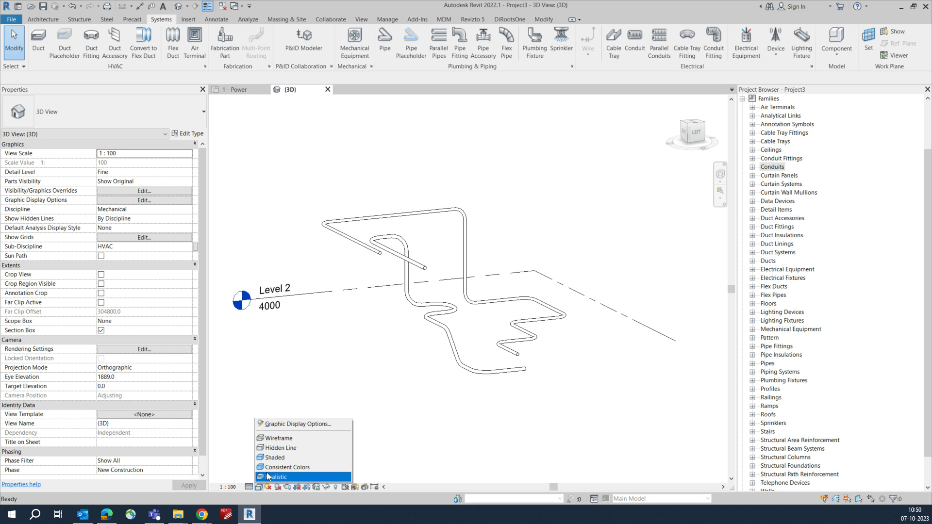
pyautogui.click(275, 457)
pyautogui.moveTo(496, 400)
pyautogui.keyDown('shift'); pyautogui.mouseDown(button='middle')
pyautogui.moveTo(484, 415)
pyautogui.moveTo(358, 323)
pyautogui.mouseUp(button='middle'); pyautogui.keyUp('shift')
pyautogui.scroll(6, 381, 305)
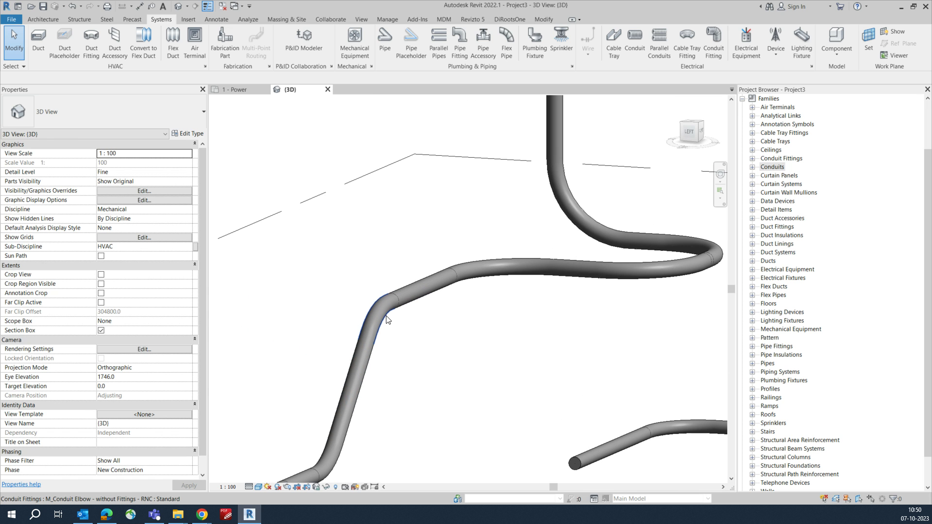
pyautogui.click(387, 319)
pyautogui.scroll(-6, 388, 316)
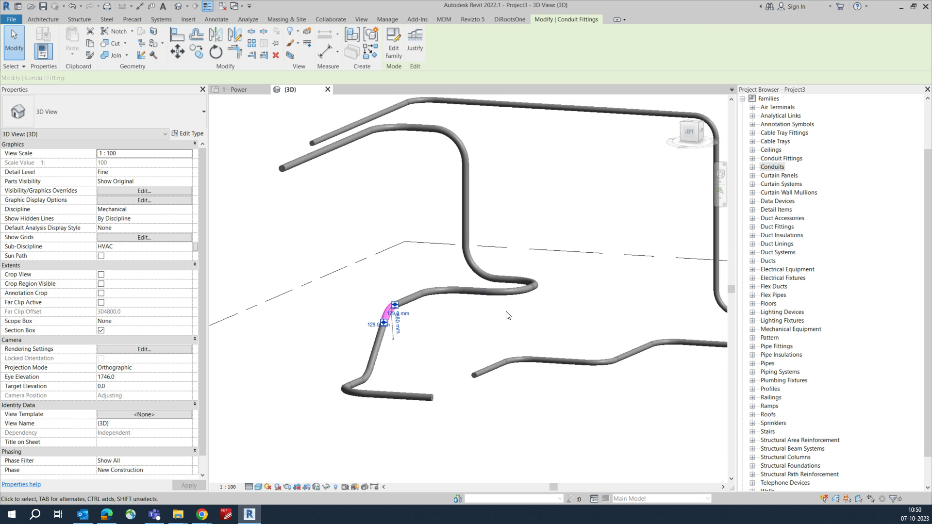
pyautogui.click(552, 305)
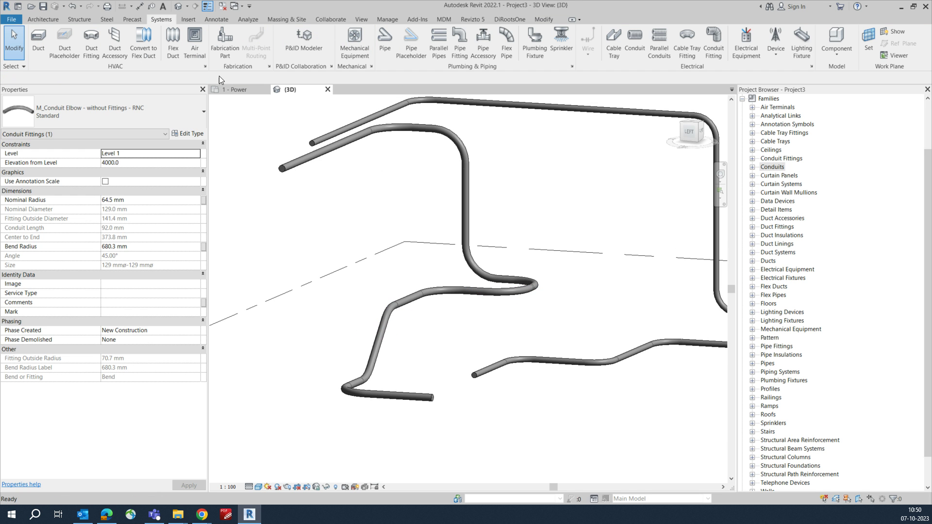
# Step: Start a 103 mm conduit in the 1 - Power floor plan using the Conduit with Fittings type Electrical Metallic Tubing (EMT)
pyautogui.click(238, 89)
pyautogui.scroll(-2, 491, 307)
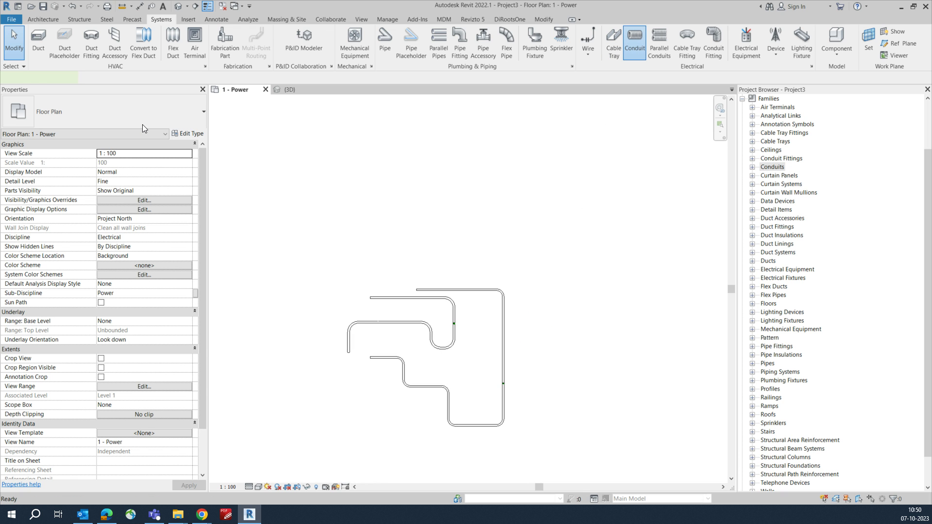
pyautogui.click(156, 112)
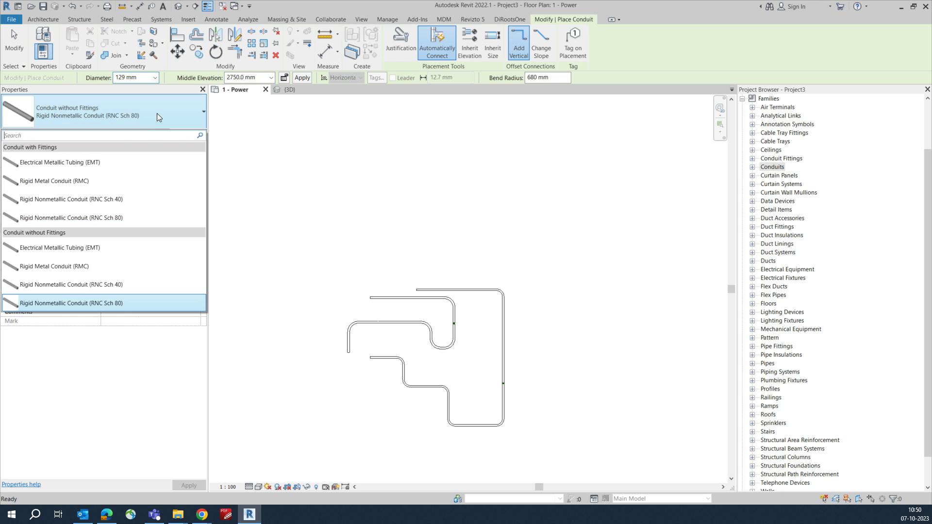
pyautogui.click(61, 166)
pyautogui.scroll(2, 375, 270)
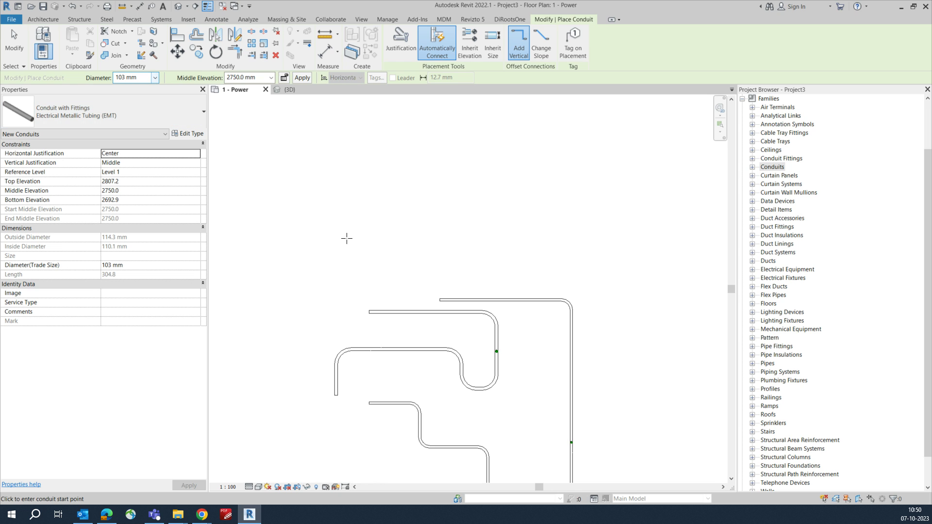
# Step: Draw the EMT conduit above the existing runs at 2750 mm elevation, first to the right and then up
pyautogui.click(331, 255)
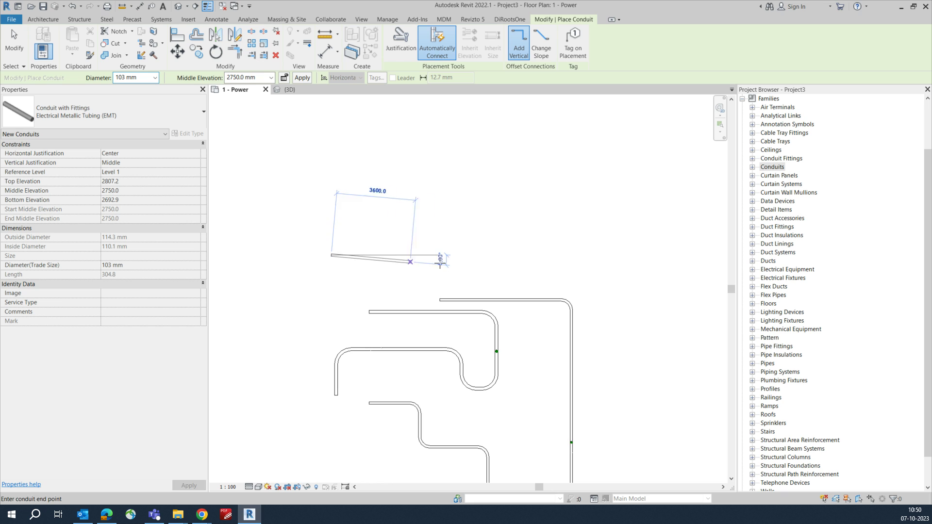
pyautogui.click(483, 245)
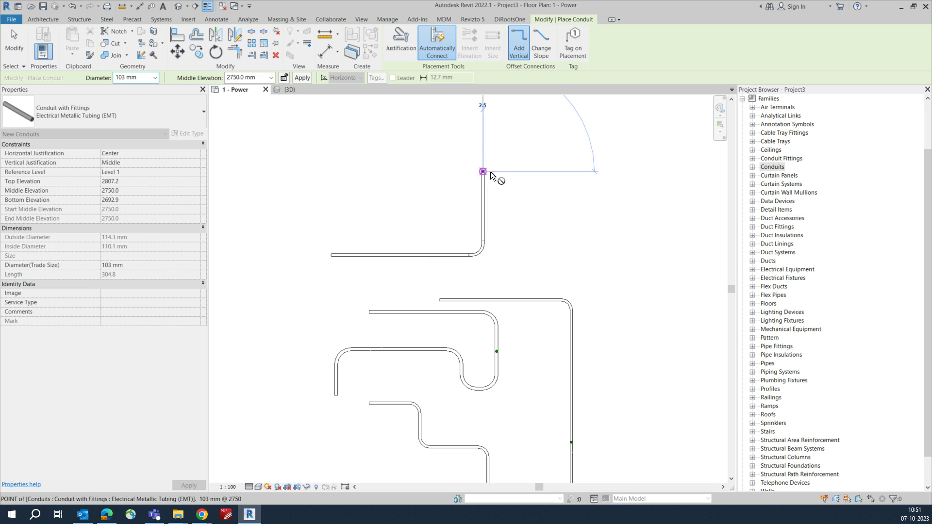
pyautogui.scroll(3, 529, 311)
pyautogui.scroll(-4, 445, 312)
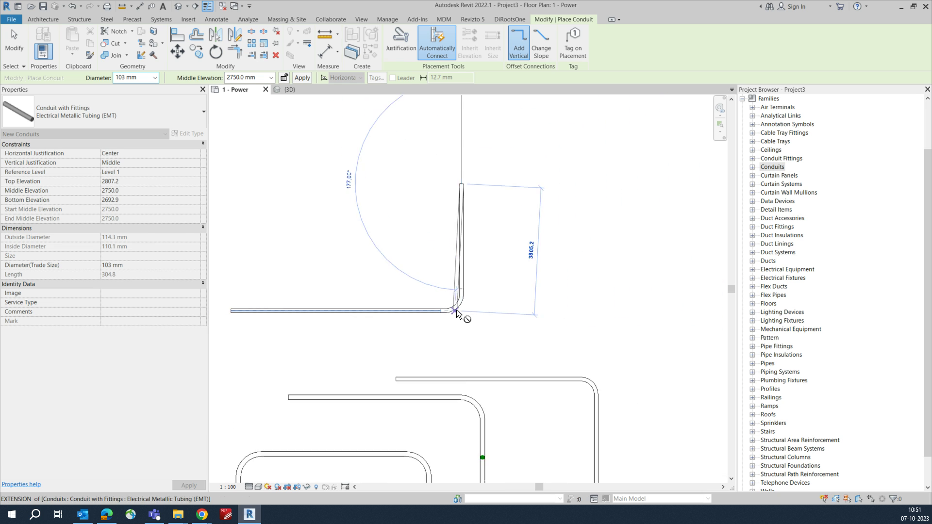
# Step: Set the middle elevation to 4000 mm and extend the EMT conduit further upward in the plan
pyautogui.click(271, 77)
pyautogui.click(243, 108)
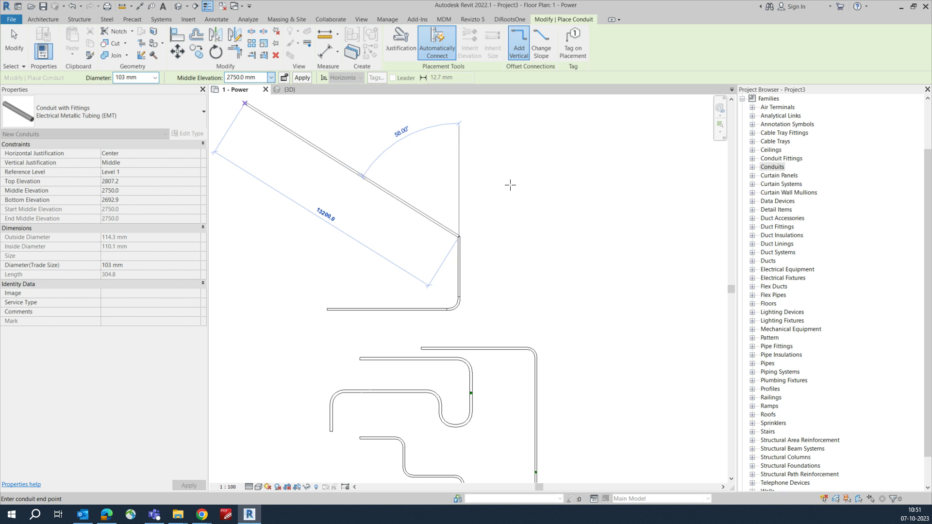
pyautogui.moveTo(465, 165); pyautogui.dragTo(471, 274, button='middle')
pyautogui.click(466, 241)
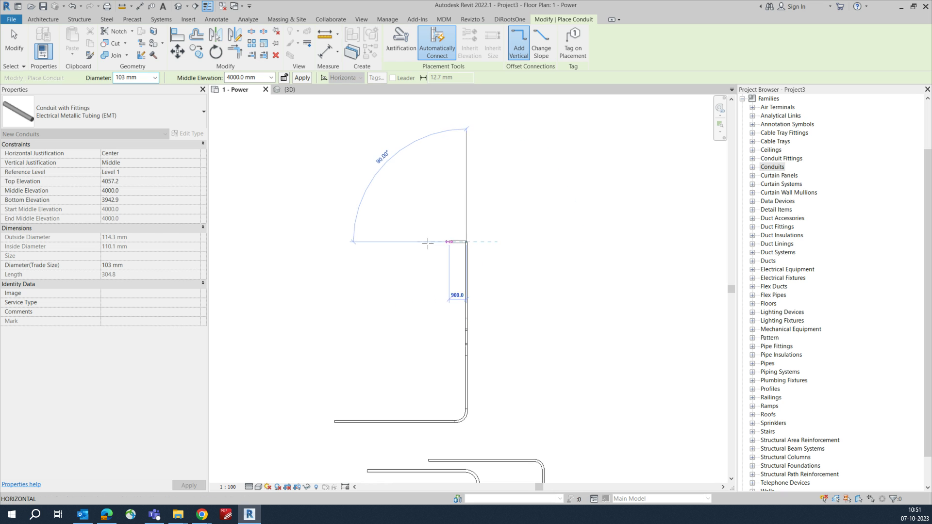
# Step: Extend the EMT conduit left and down at 4000 mm elevation, and left again at 3000 mm
pyautogui.click(369, 241)
pyautogui.click(367, 313)
pyautogui.click(271, 78)
pyautogui.click(248, 95)
pyautogui.moveTo(277, 349); pyautogui.dragTo(487, 298, button='middle')
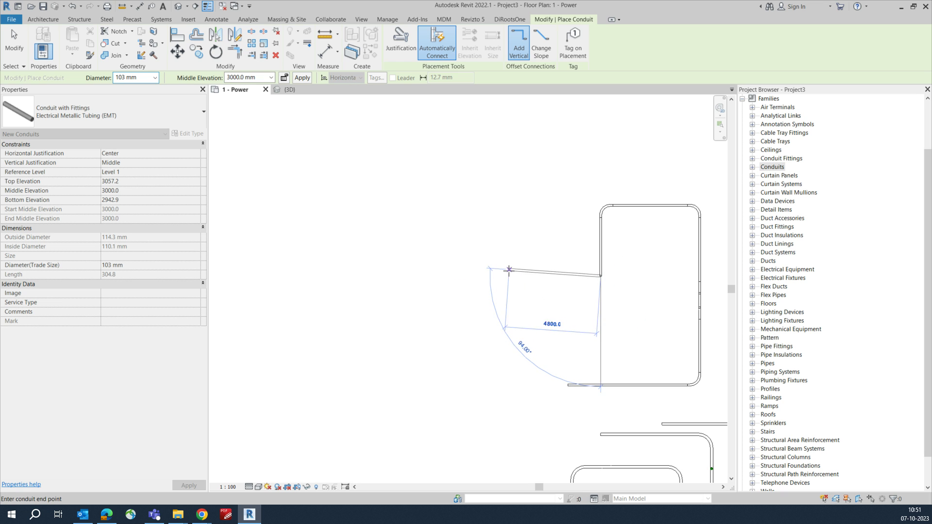
pyautogui.click(497, 275)
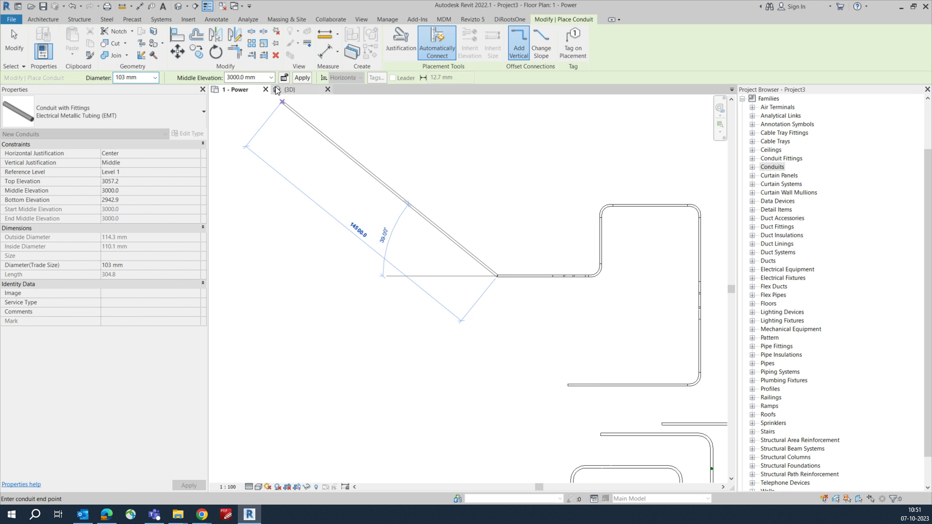
# Step: Set the middle elevation to 7000 mm and finish the EMT conduit by drawing it left, down and right
pyautogui.click(271, 77)
pyautogui.click(248, 112)
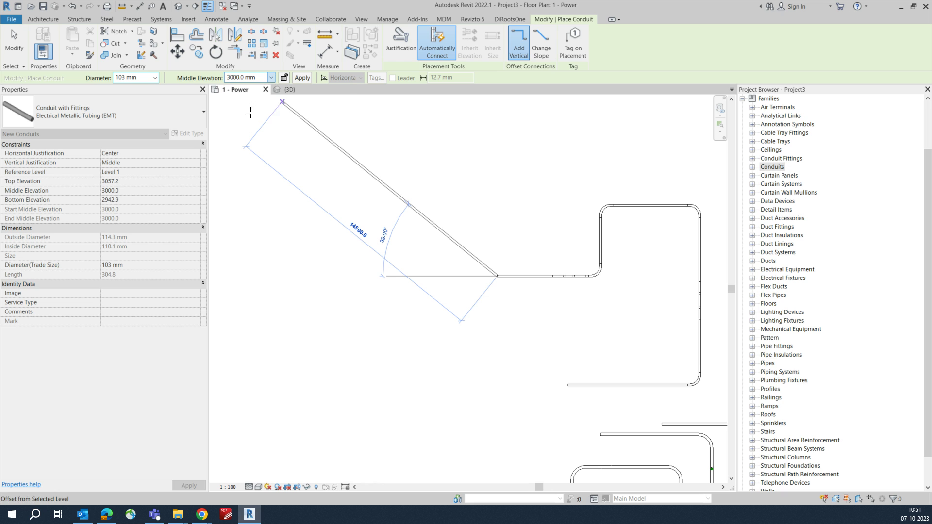
pyautogui.click(380, 276)
pyautogui.click(381, 352)
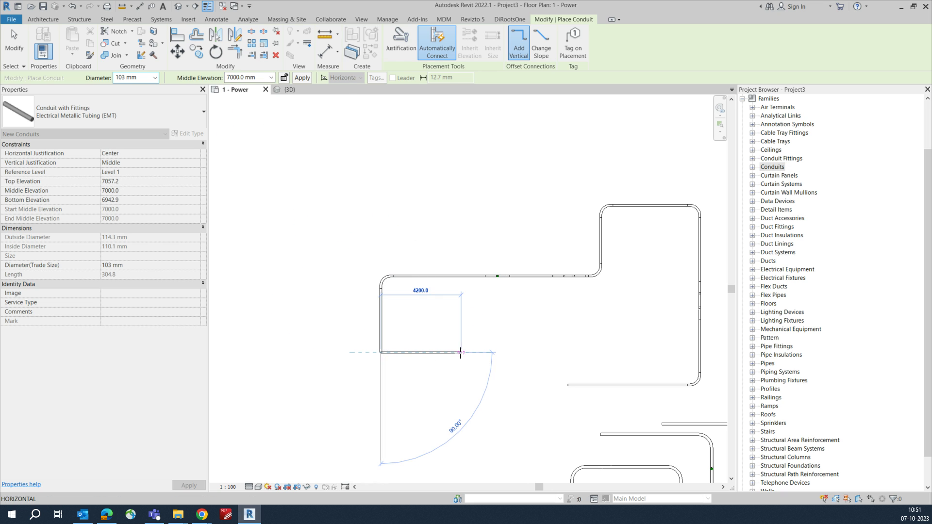
pyautogui.click(460, 352)
pyautogui.scroll(-2, 461, 354)
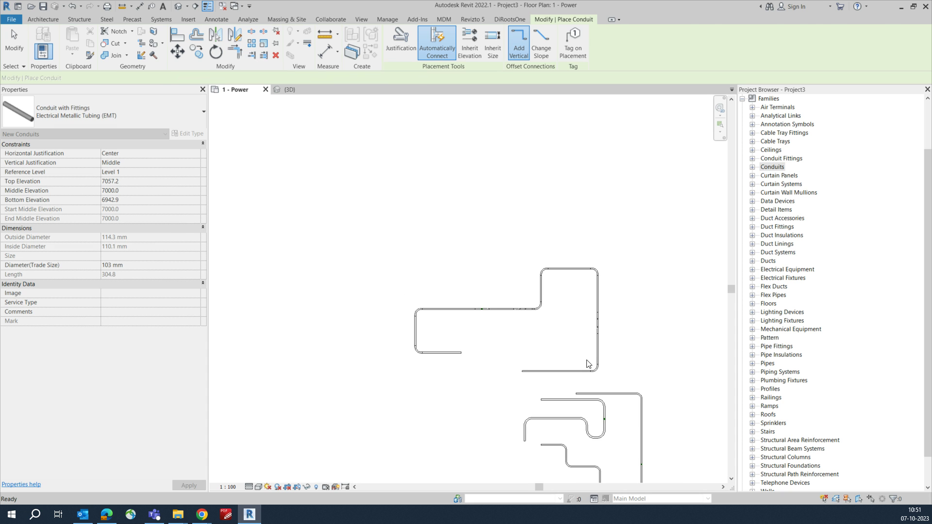
pyautogui.press('Escape')
pyautogui.press('Escape')
# Step: Isolate the whole EMT conduit run in 3D with a selection box and inspect its bends between elevations
pyautogui.moveTo(380, 235); pyautogui.dragTo(627, 373)
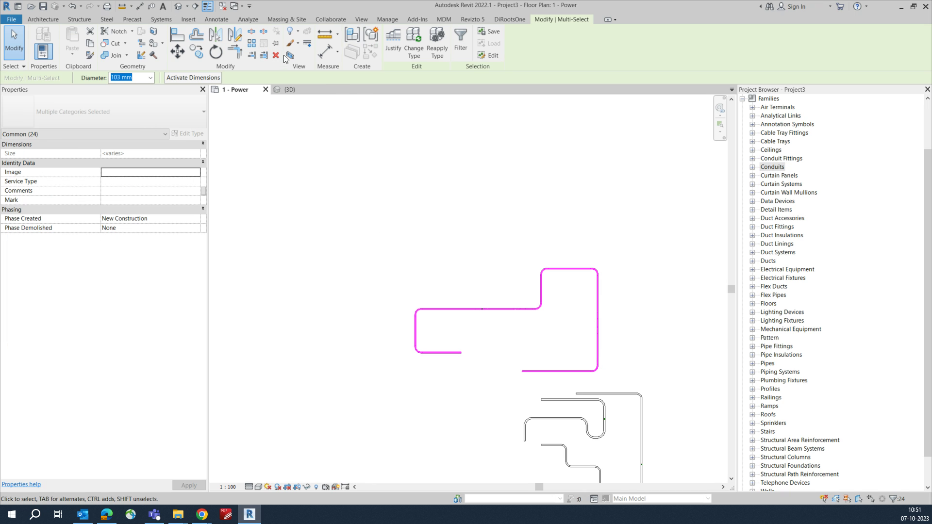
pyautogui.click(289, 55)
pyautogui.keyDown('shift'); pyautogui.moveTo(505, 337); pyautogui.dragTo(366, 331, button='middle'); pyautogui.keyUp('shift')
pyautogui.press('Escape')
pyautogui.scroll(5, 366, 332)
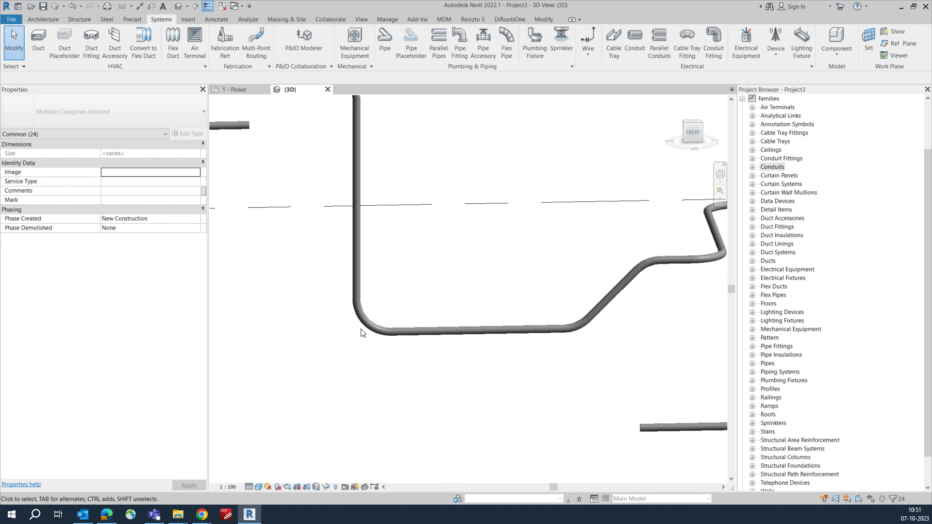
pyautogui.click(357, 375)
pyautogui.scroll(-3, 509, 354)
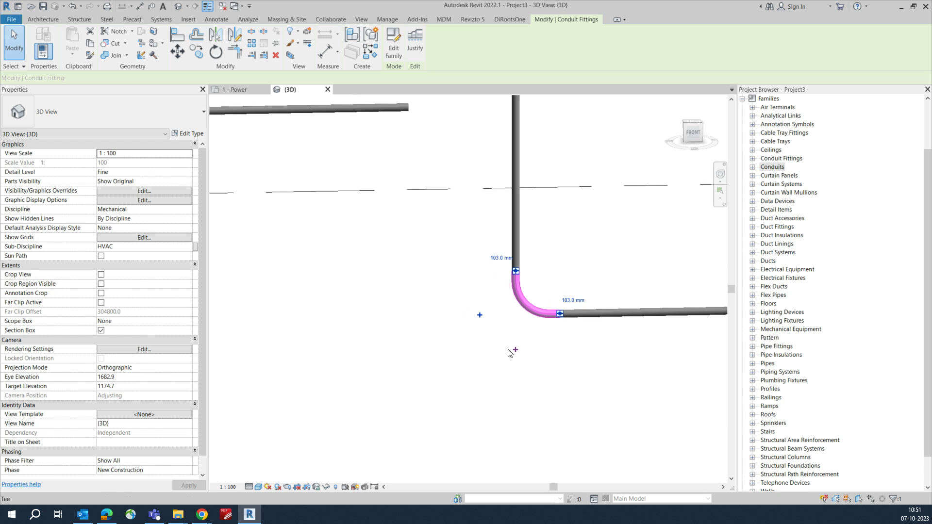
pyautogui.scroll(1, 444, 327)
pyautogui.keyDown('shift'); pyautogui.moveTo(421, 321); pyautogui.dragTo(593, 370, button='middle'); pyautogui.keyUp('shift')
pyautogui.scroll(3, 704, 243)
pyautogui.press('Escape')
# Step: From the top view, use Create Similar to branch a 103 mm conduit outward from the run's 2750 mm end segment
pyautogui.click(692, 122)
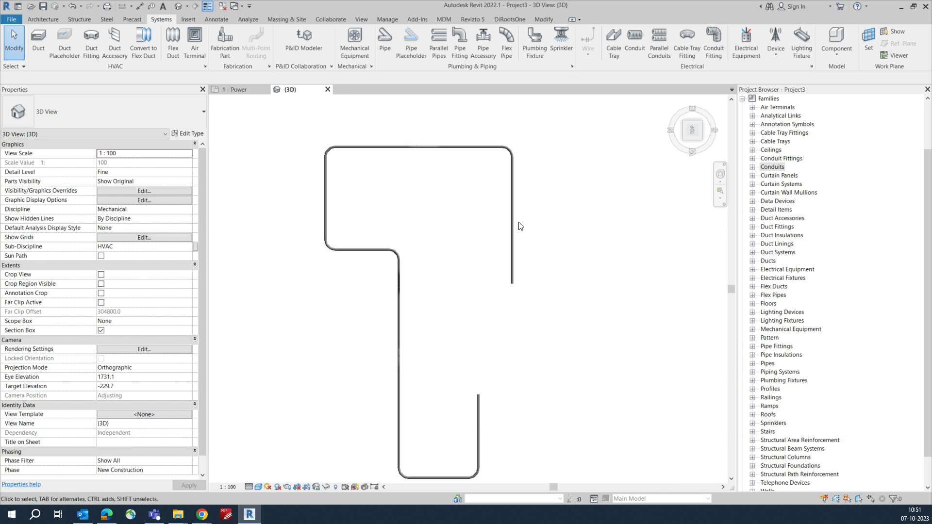
pyautogui.rightClick(513, 224)
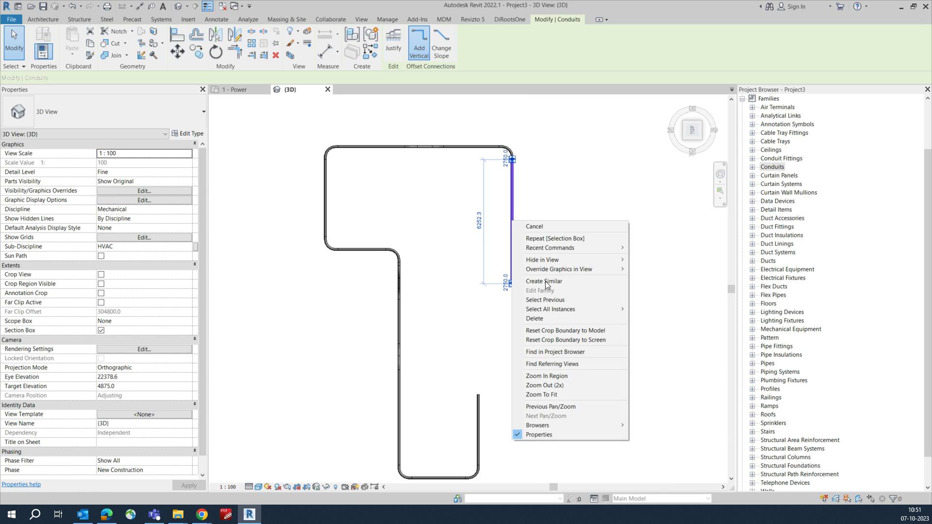
pyautogui.click(538, 280)
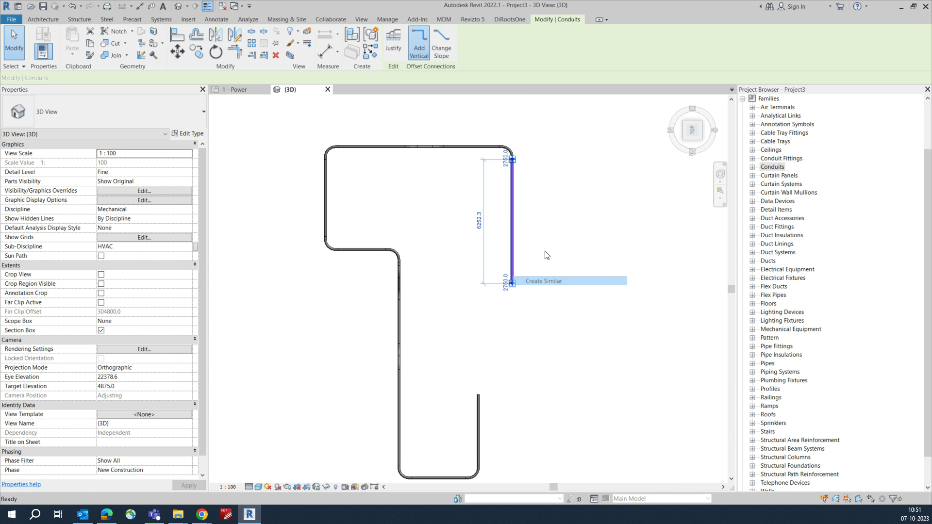
pyautogui.click(513, 215)
pyautogui.click(596, 215)
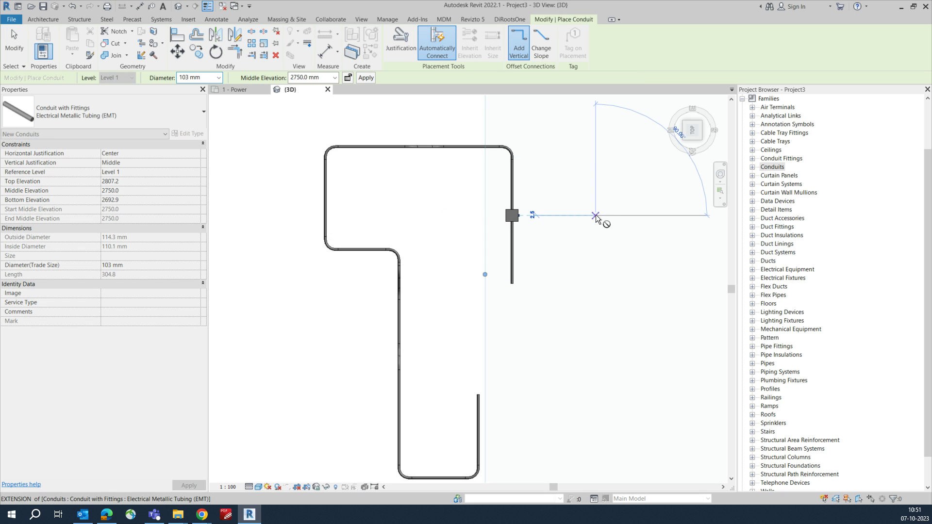
pyautogui.scroll(4, 533, 220)
pyautogui.scroll(1, 485, 208)
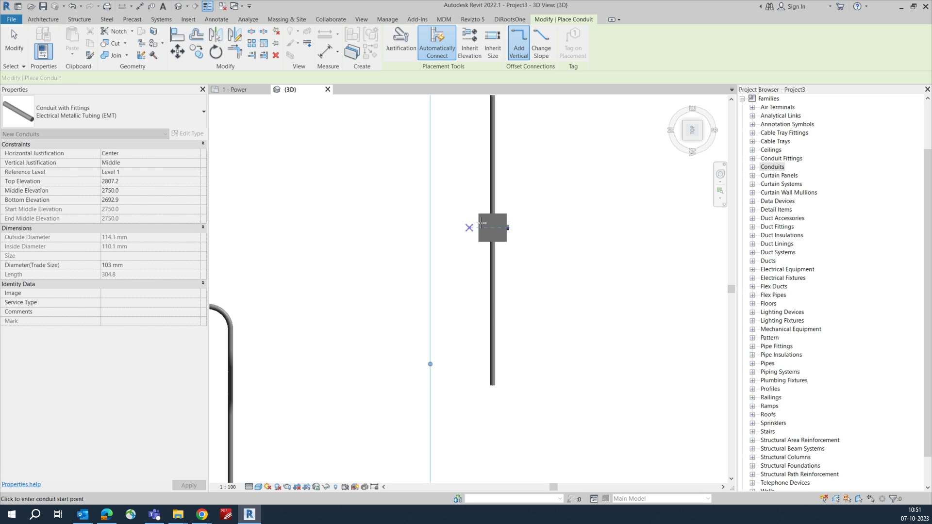
pyautogui.press('Escape')
pyautogui.press('Escape')
pyautogui.scroll(-6, 552, 267)
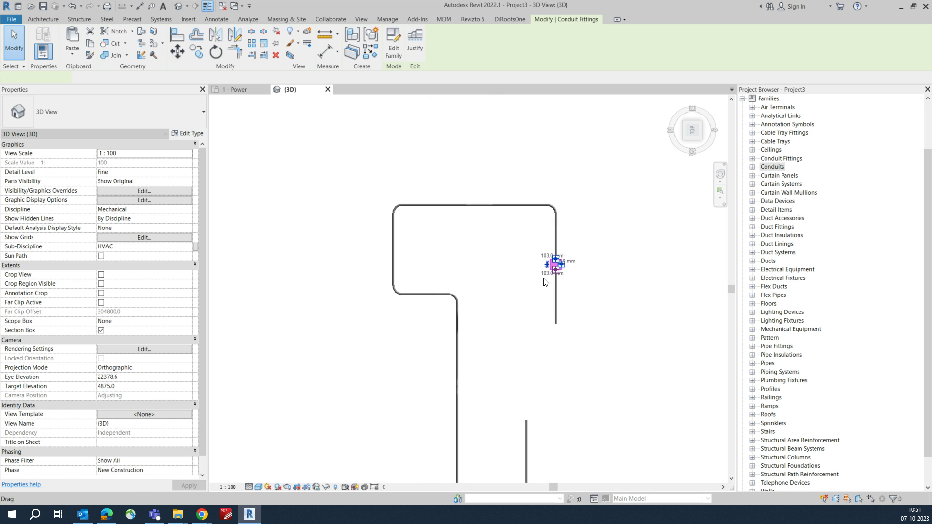
# Step: Use Create Similar to branch a short 103 mm conduit inward from the middle of the 4000 mm segment opposite the first branch
pyautogui.scroll(5, 502, 244)
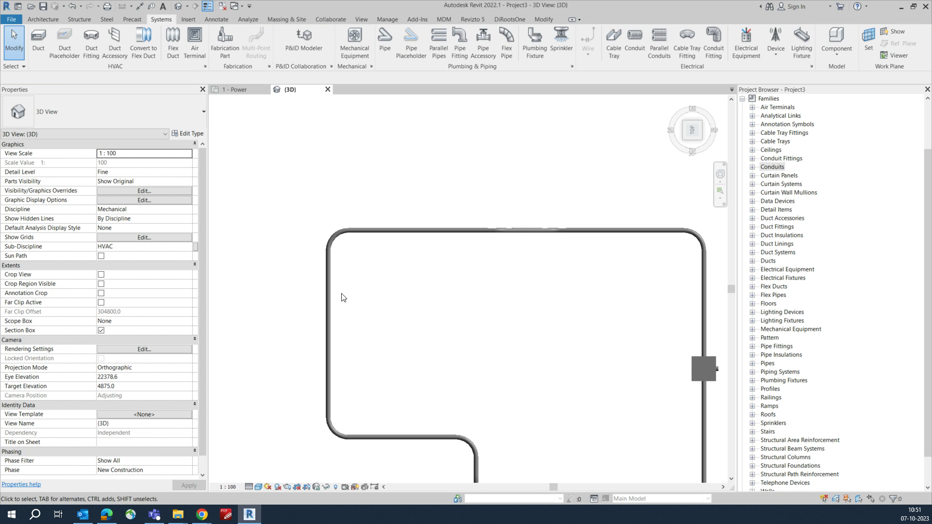
pyautogui.moveTo(343, 296); pyautogui.dragTo(400, 239, button='middle')
pyautogui.scroll(1, 401, 239)
pyautogui.rightClick(401, 240)
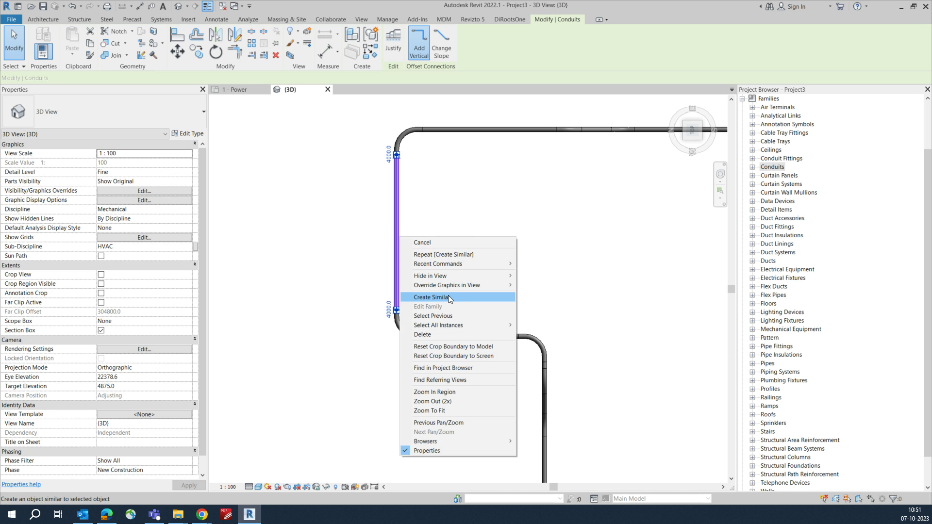
pyautogui.click(426, 297)
pyautogui.click(398, 234)
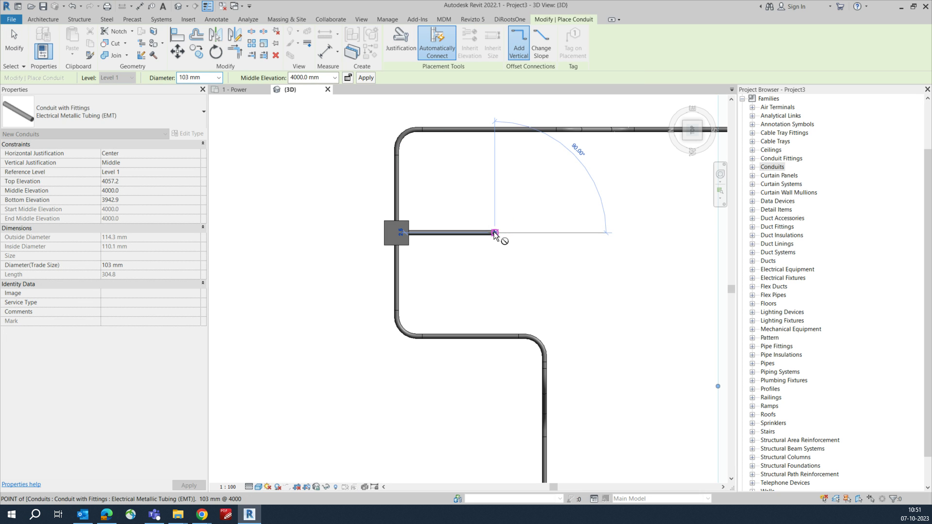
pyautogui.click(495, 233)
pyautogui.press('Escape')
pyautogui.press('Escape')
# Step: Inspect the two conduit branch junctions in 3D and review the whole layout in the 1 - Power floor plan
pyautogui.scroll(5, 391, 231)
pyautogui.scroll(-6, 430, 287)
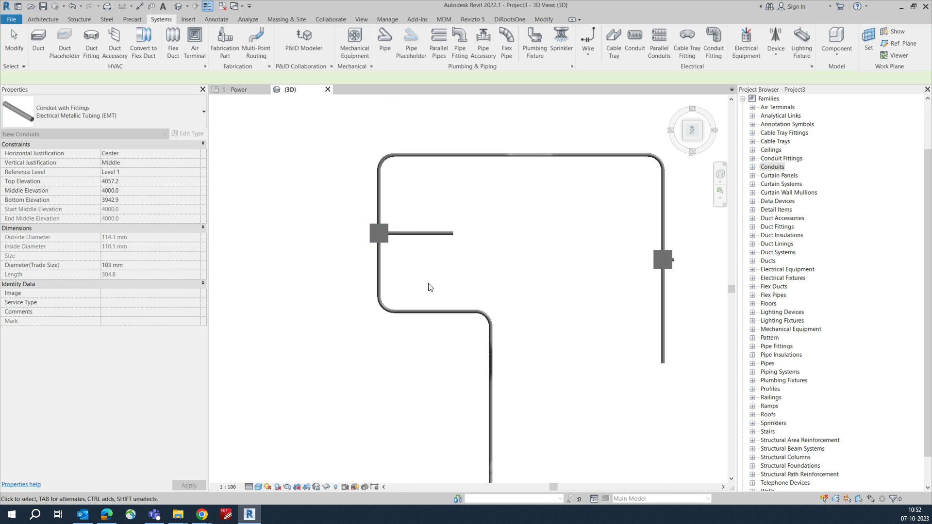
pyautogui.keyDown('shift'); pyautogui.moveTo(484, 297); pyautogui.dragTo(559, 327, button='middle'); pyautogui.keyUp('shift')
pyautogui.scroll(-6, 559, 327)
pyautogui.click(241, 89)
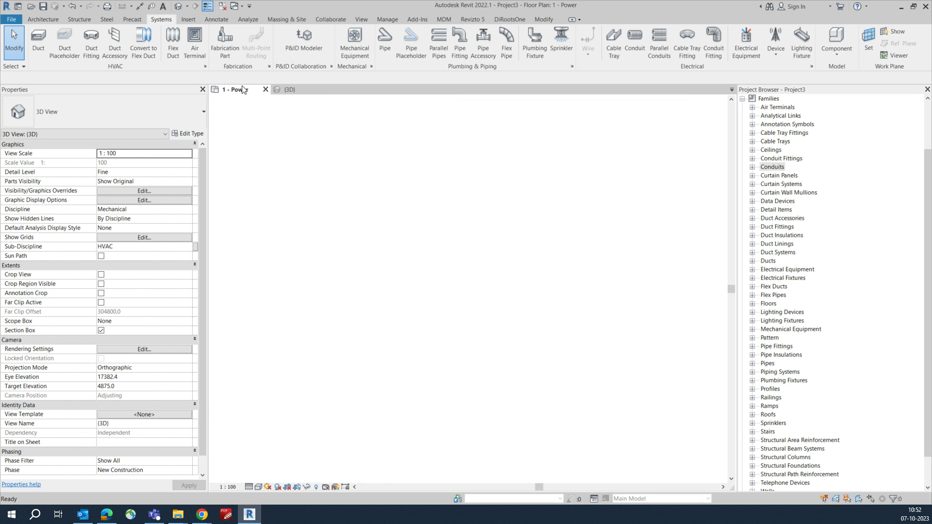
pyautogui.scroll(3, 475, 239)
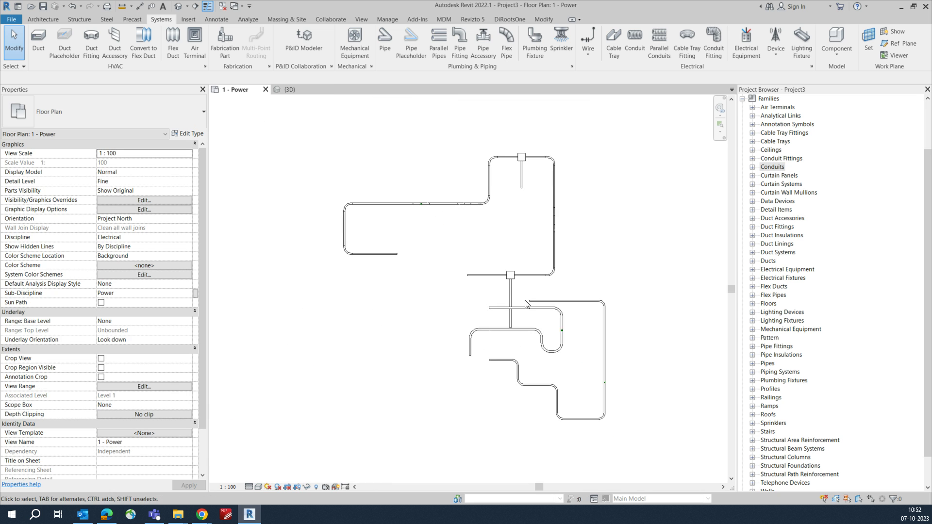
pyautogui.scroll(2, 526, 304)
pyautogui.scroll(-3, 465, 295)
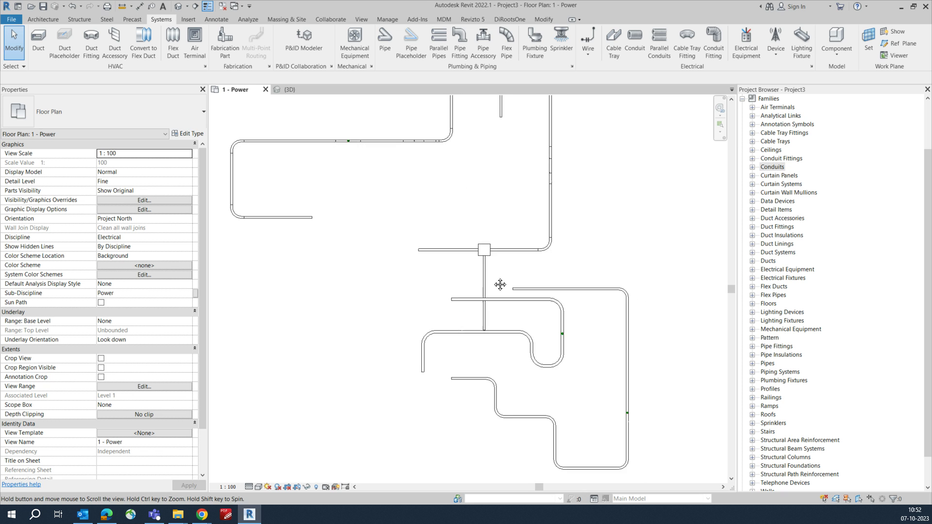
pyautogui.keyDown('ctrl'); pyautogui.scroll(4, 518, 286); pyautogui.keyUp('ctrl')
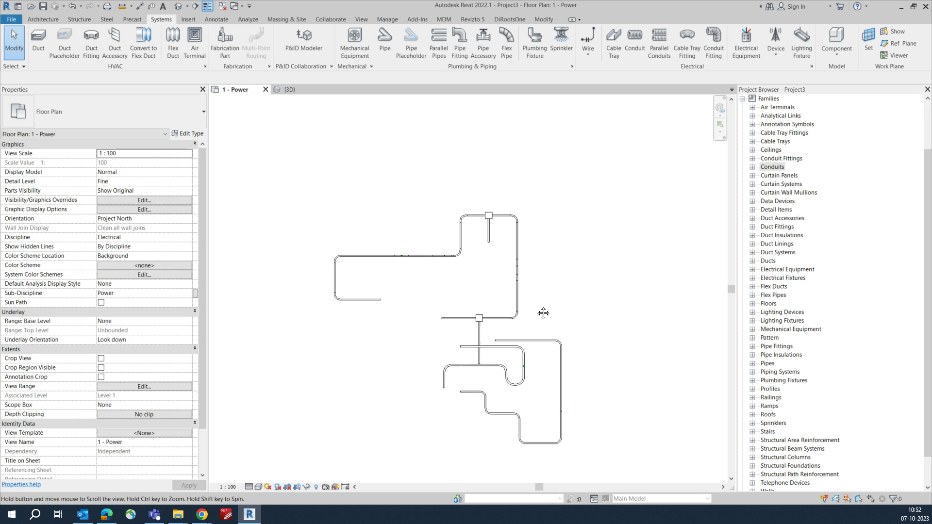
# Step: Open the filter settings in the Visibility/Graphic Overrides of the 1 - Power floor plan
pyautogui.press('v')
pyautogui.press('g')
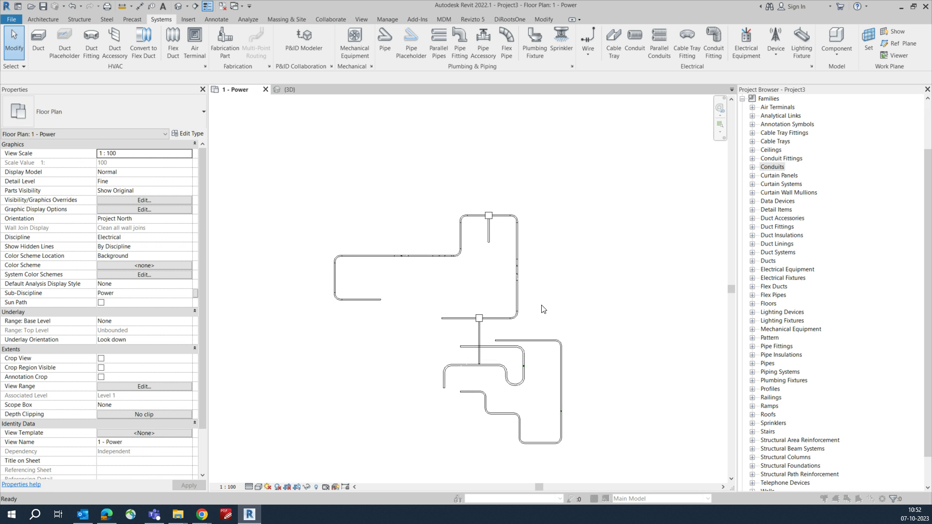
pyautogui.press('Escape')
pyautogui.press('g')
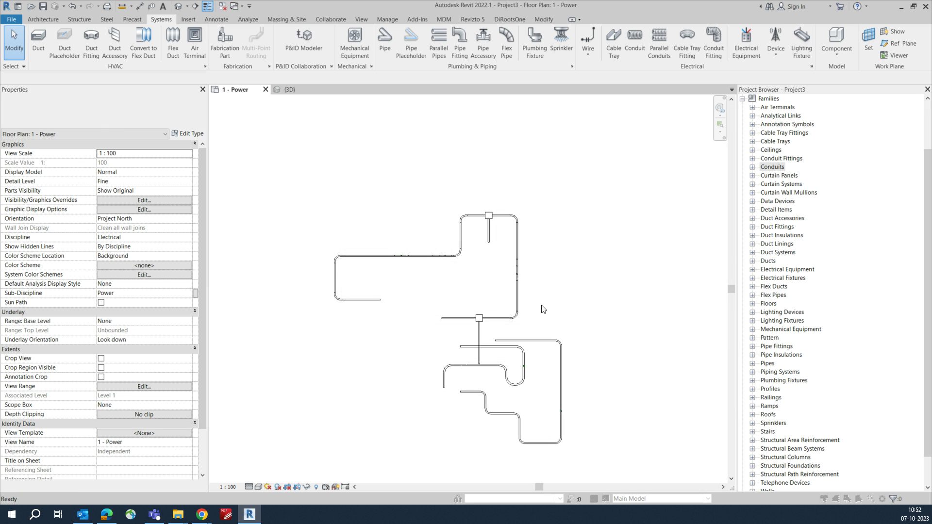
pyautogui.click(524, 127)
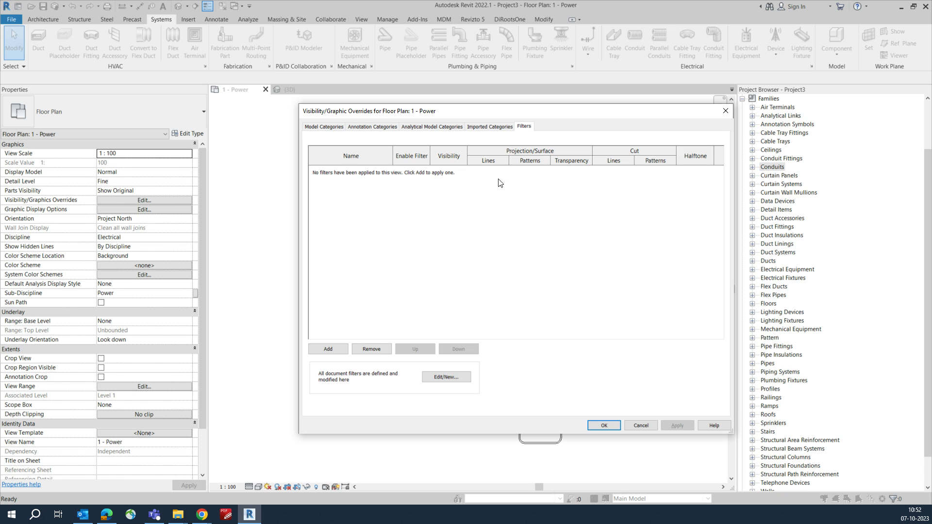
# Step: Create a new rule-based view filter named Power_1
pyautogui.click(439, 382)
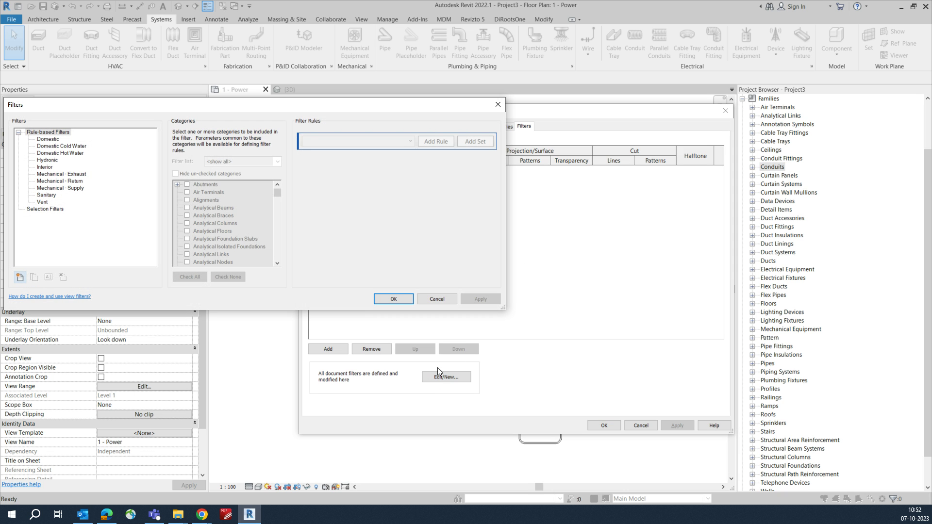
pyautogui.moveTo(348, 107); pyautogui.dragTo(615, 138)
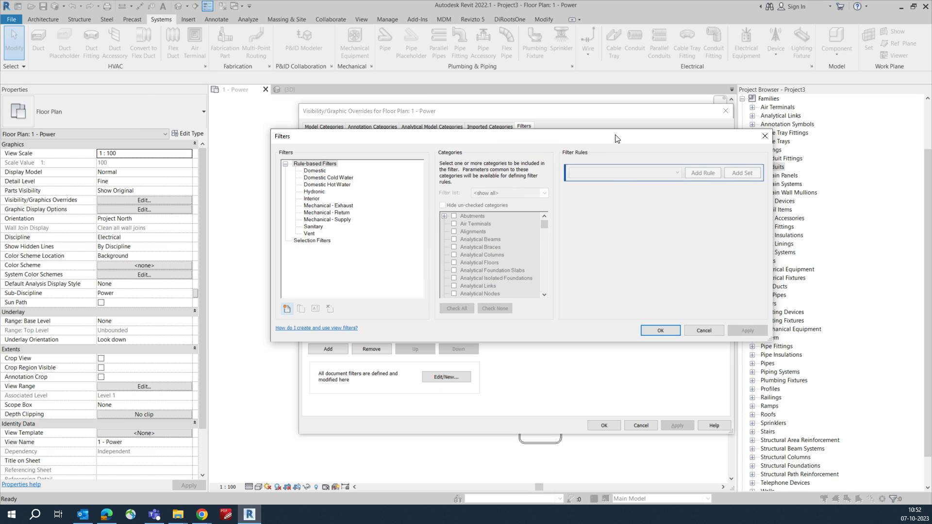
pyautogui.click(286, 309)
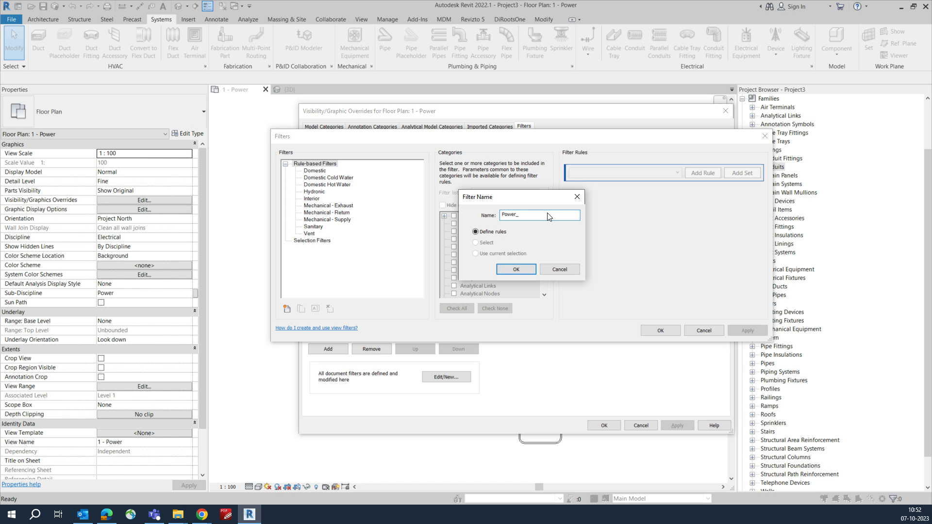
pyautogui.click(516, 270)
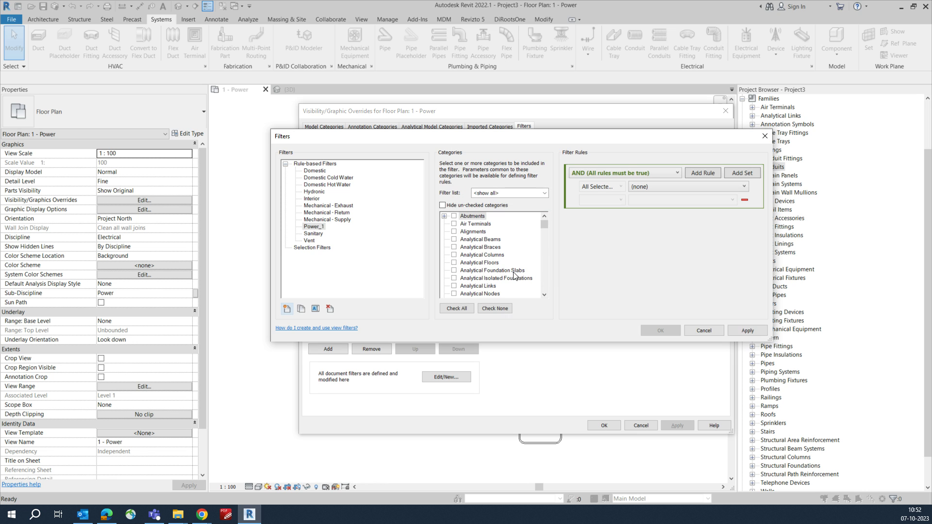
pyautogui.click(287, 309)
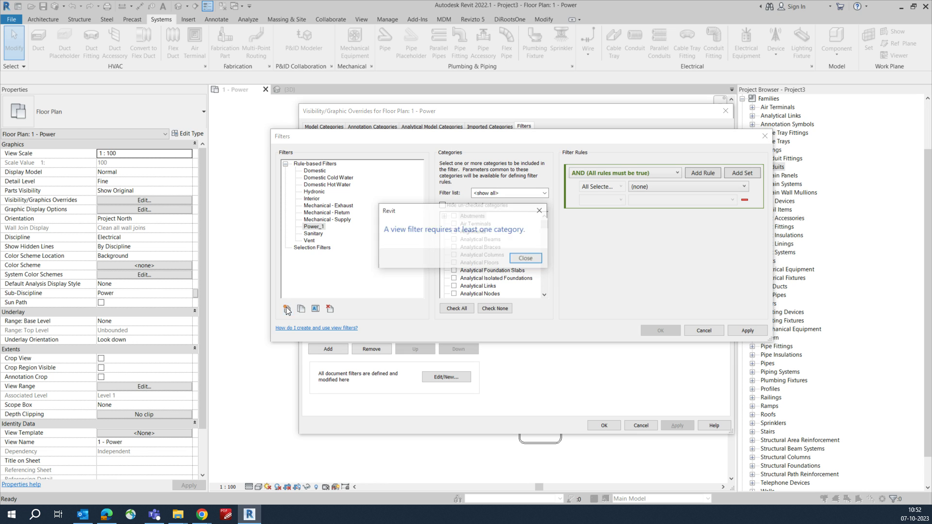
pyautogui.press('Return')
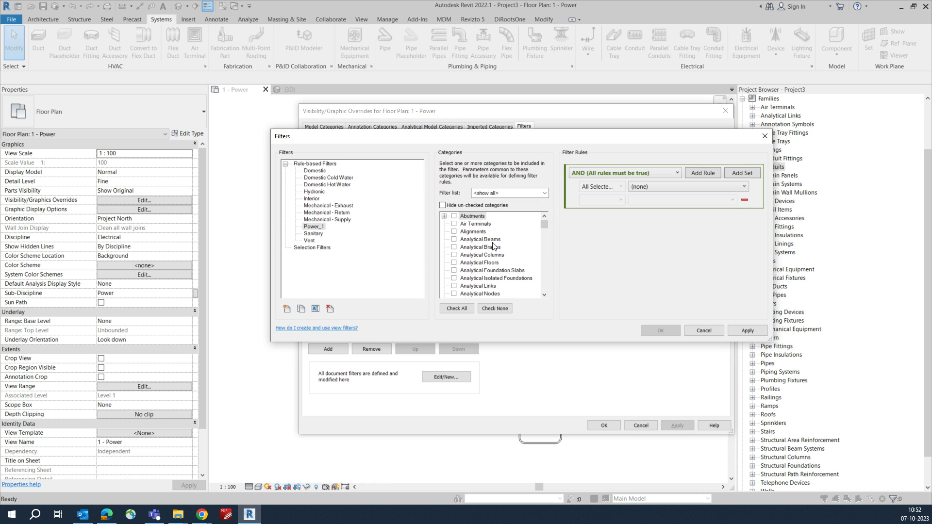
# Step: Include the Conduits category in the Power_1 filter
pyautogui.scroll(-7, 492, 243)
pyautogui.click(486, 255)
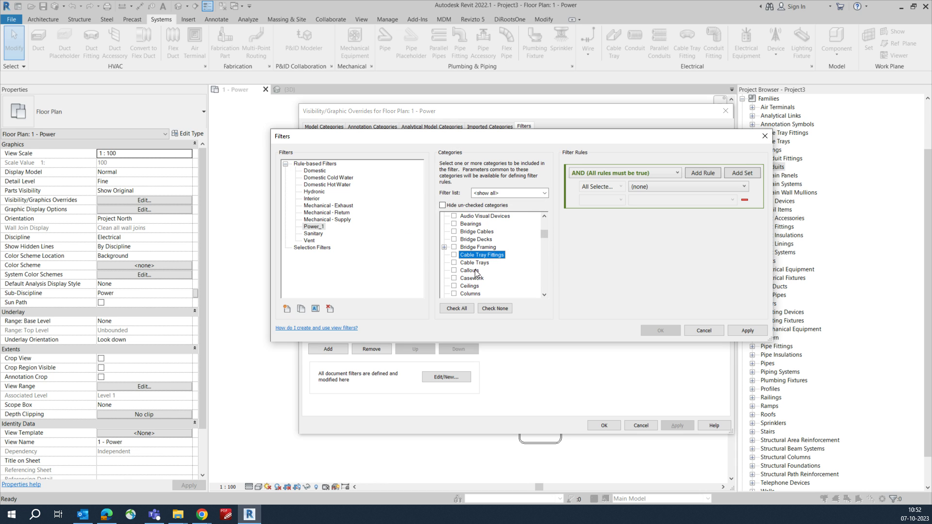
pyautogui.scroll(-1, 480, 268)
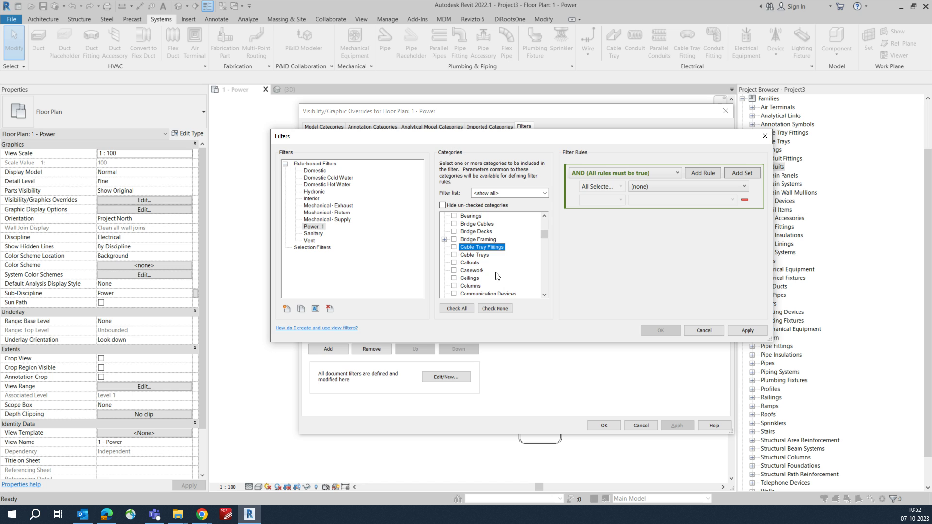
pyautogui.scroll(-3, 492, 271)
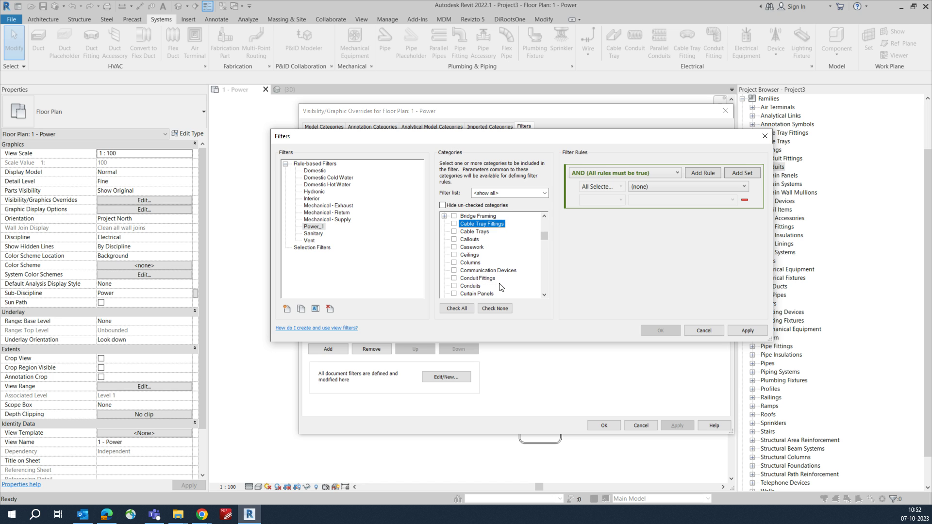
pyautogui.scroll(-1, 500, 288)
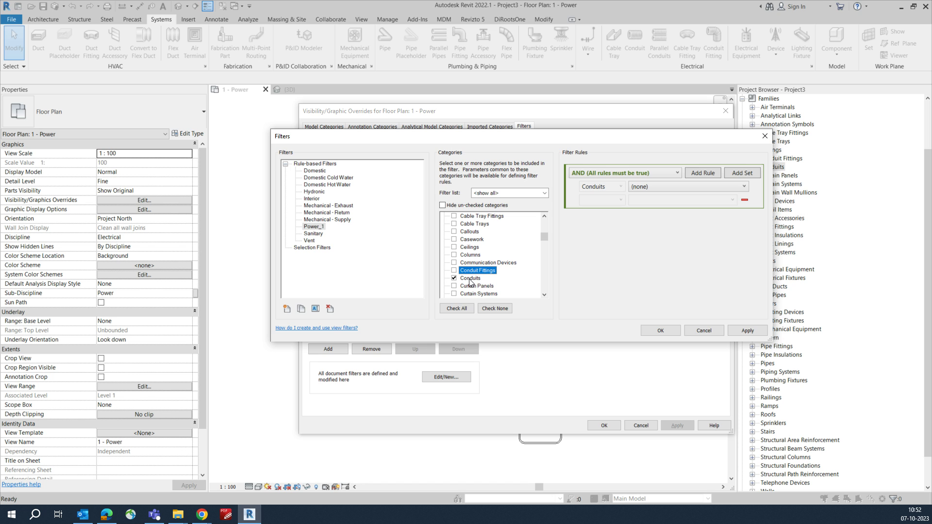
# Step: Save the Power_1 filter without any filter rule and add it to the 1 - Power floor plan's graphic overrides
pyautogui.click(658, 185)
pyautogui.click(684, 351)
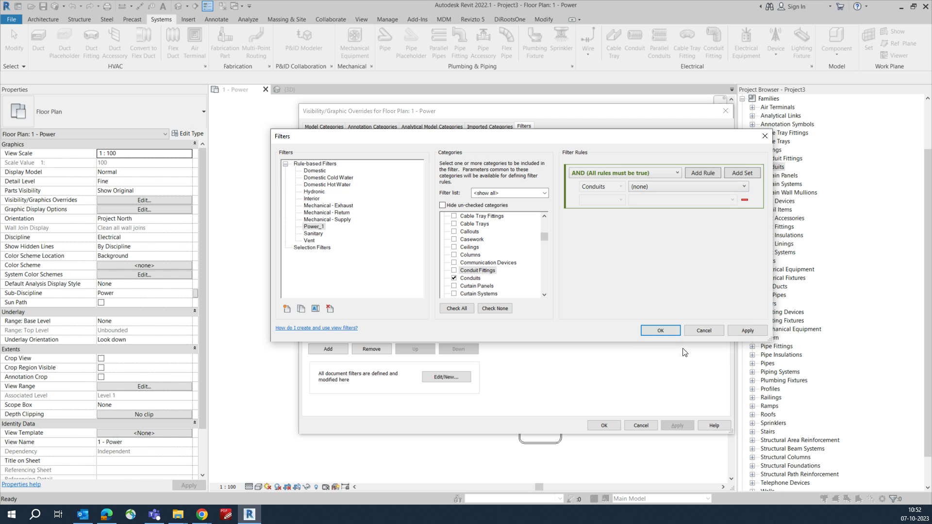
pyautogui.click(662, 331)
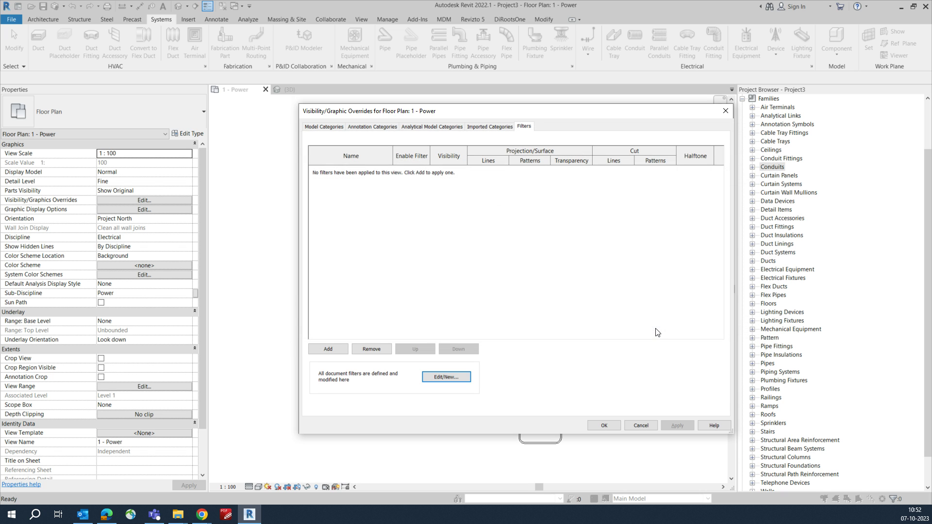
pyautogui.click(328, 349)
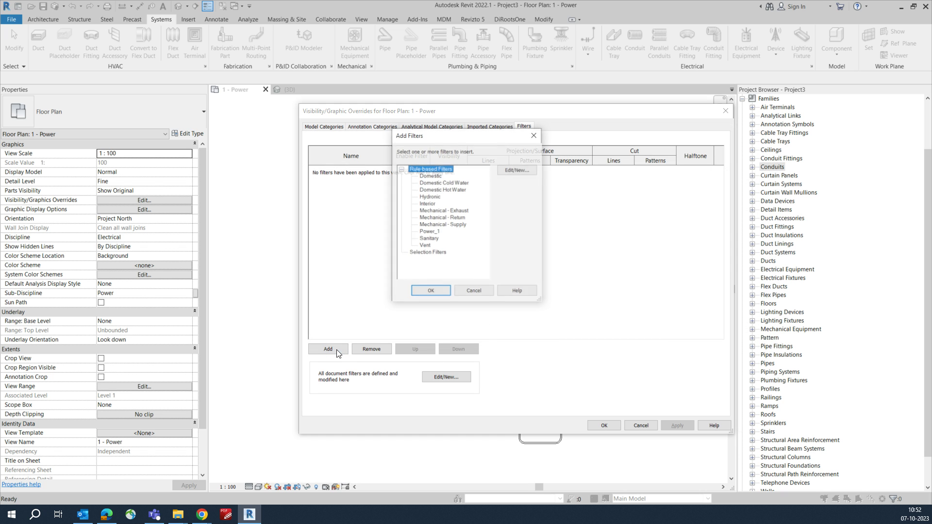
pyautogui.click(429, 232)
pyautogui.click(430, 291)
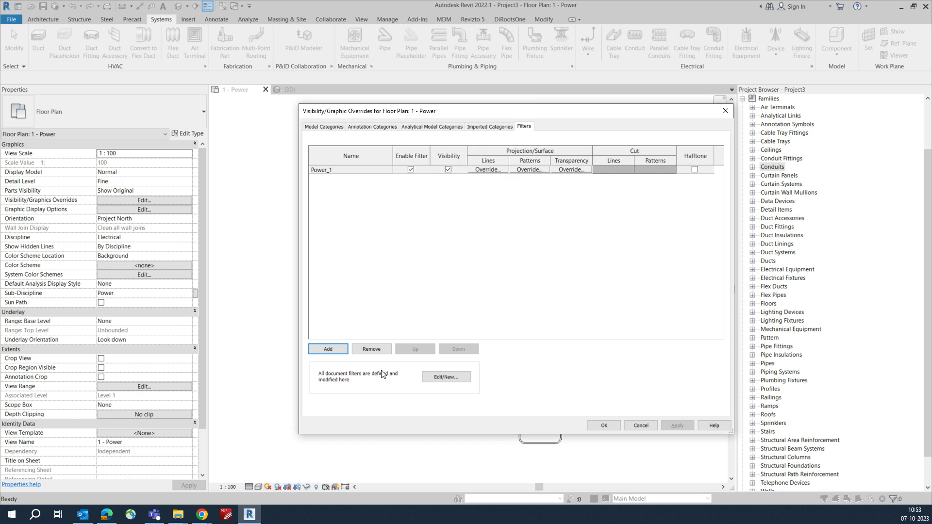
# Step: Create another rule-based view filter named Power_2
pyautogui.click(450, 376)
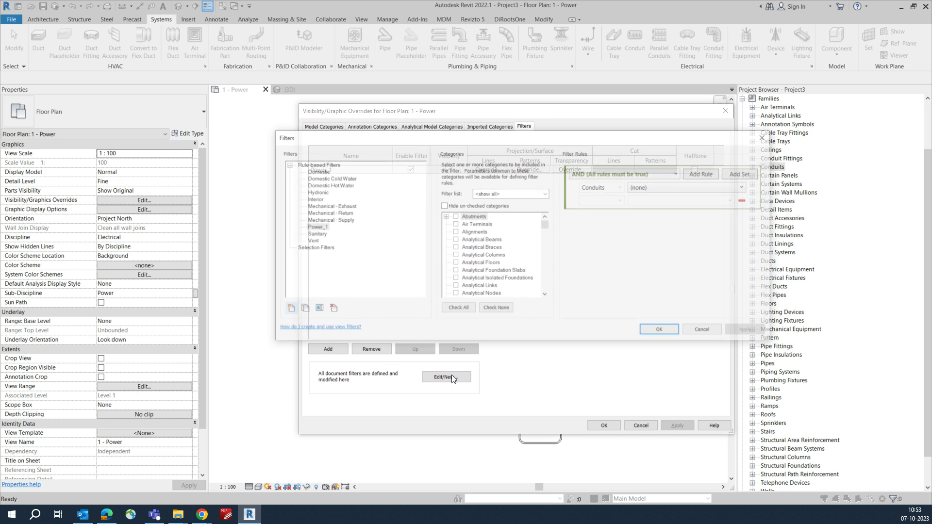
pyautogui.click(286, 309)
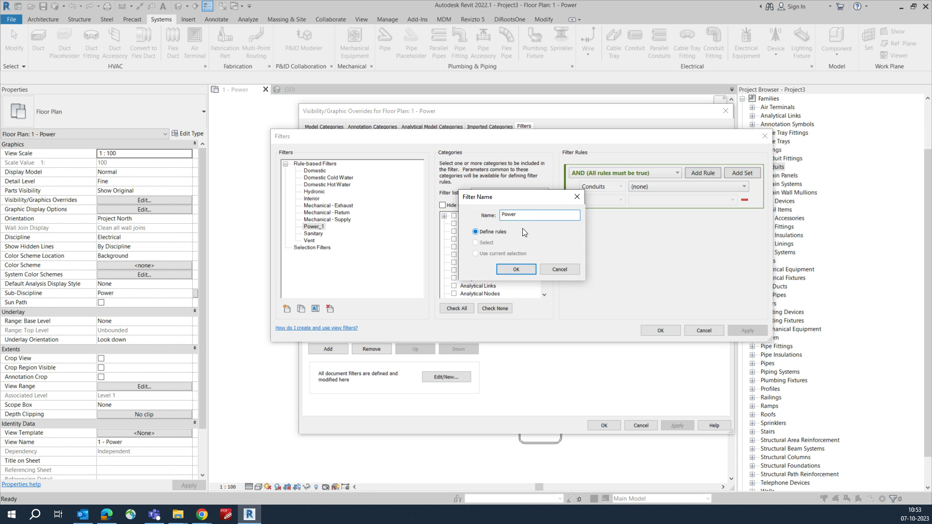
pyautogui.click(512, 265)
# Step: Include the Conduit Fittings and Conduits categories in the Power_2 filter and save it
pyautogui.scroll(-1, 488, 275)
pyautogui.scroll(-4, 470, 266)
pyautogui.scroll(-2, 466, 268)
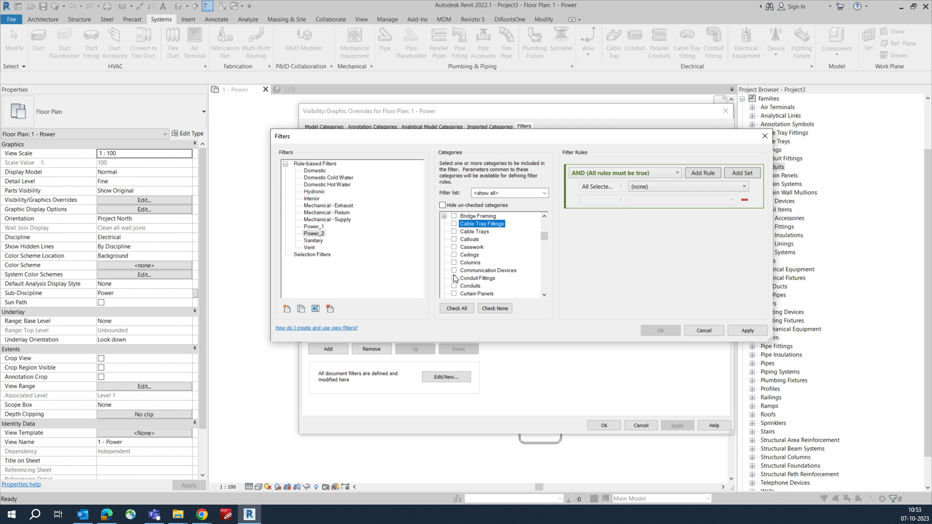
pyautogui.click(454, 278)
pyautogui.click(454, 285)
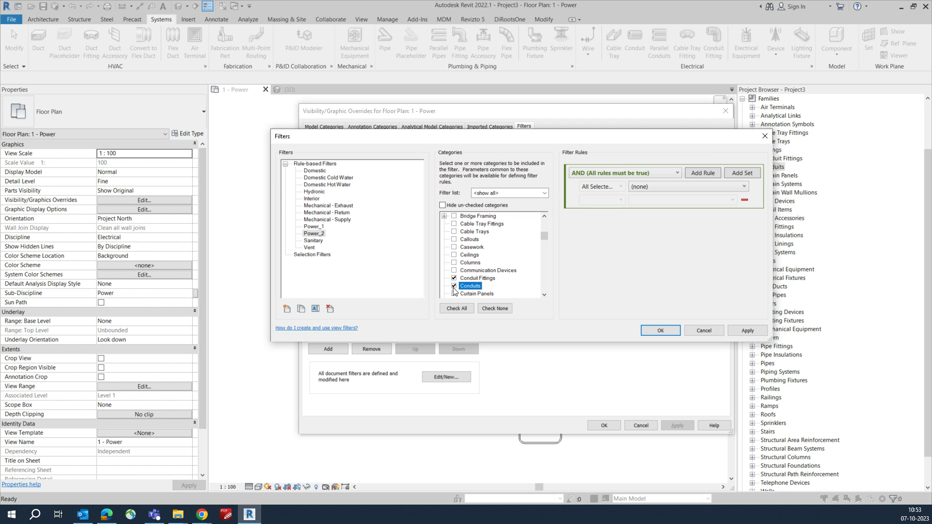
pyautogui.click(660, 331)
# Step: Add the Power_2 filter to the floor plan's graphic overrides
pyautogui.click(329, 349)
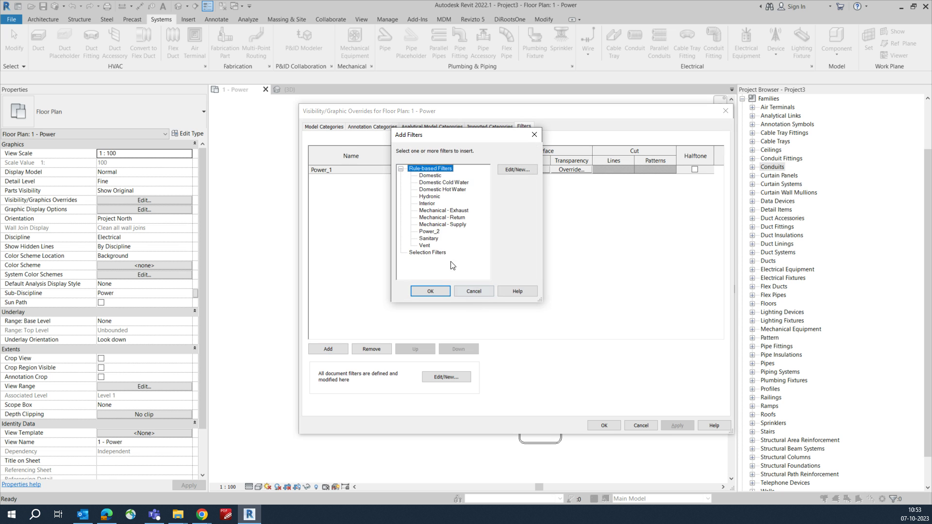
pyautogui.click(429, 231)
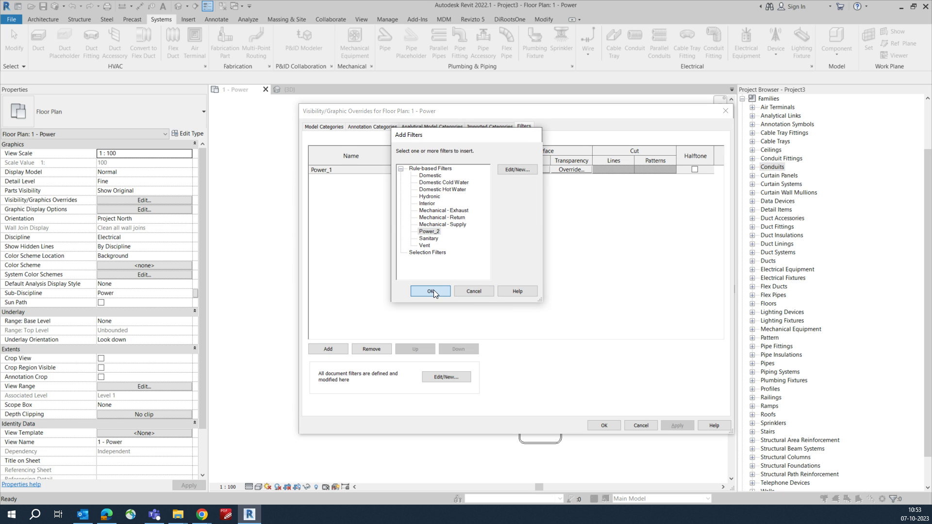
pyautogui.click(430, 292)
# Step: Override the Power_1 filter's projection foreground pattern with a solid fill in orange, RGB 255-128-000
pyautogui.click(530, 170)
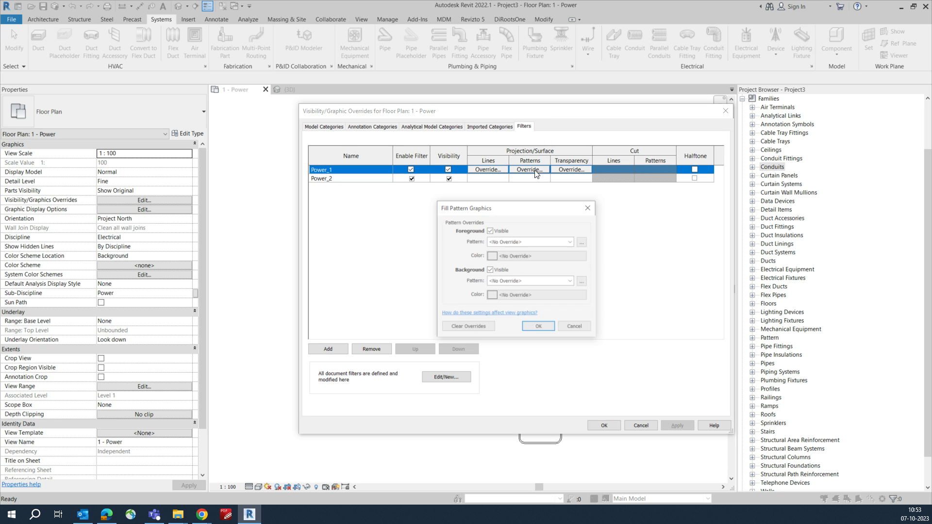
pyautogui.click(518, 242)
pyautogui.click(518, 260)
pyautogui.click(517, 257)
pyautogui.click(434, 236)
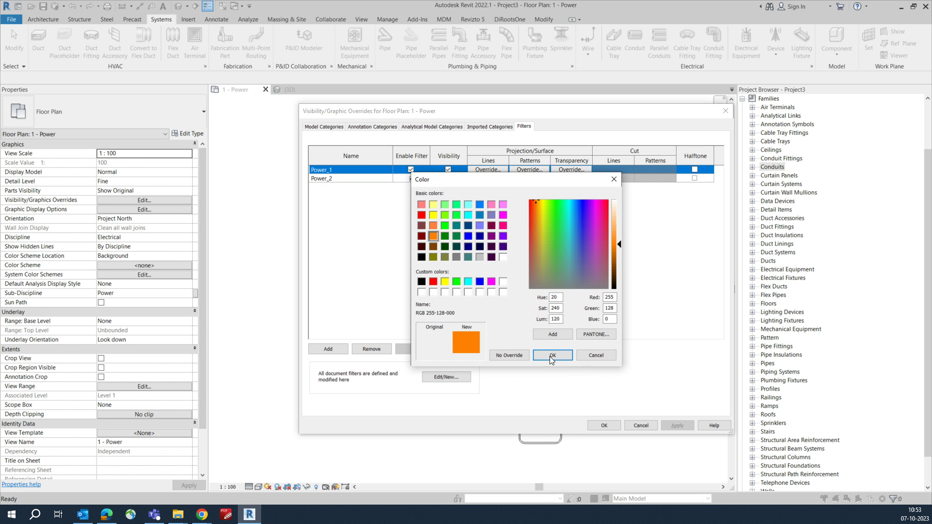
pyautogui.click(549, 356)
# Step: Set the Power_1 filter's background pattern to a solid fill in orange, RGB 255-128-000, and accept the pattern overrides
pyautogui.click(531, 284)
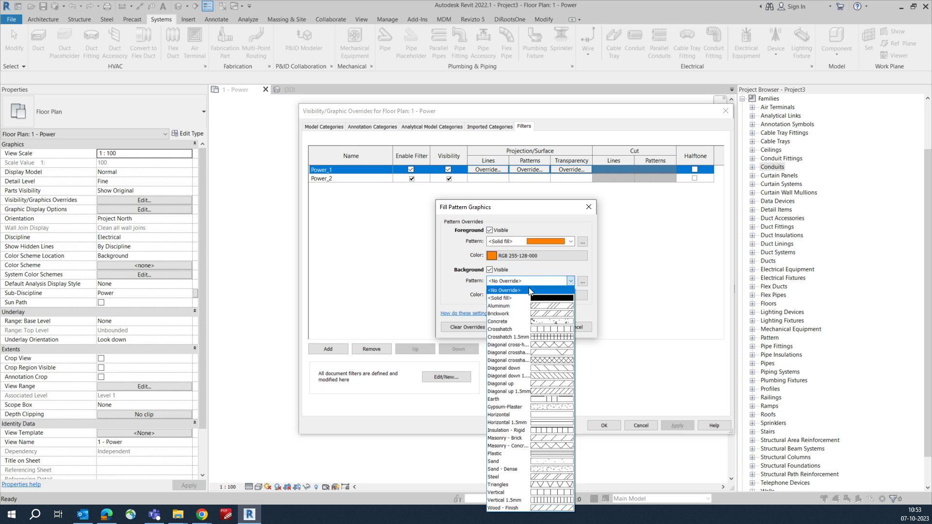
pyautogui.click(524, 297)
pyautogui.click(523, 297)
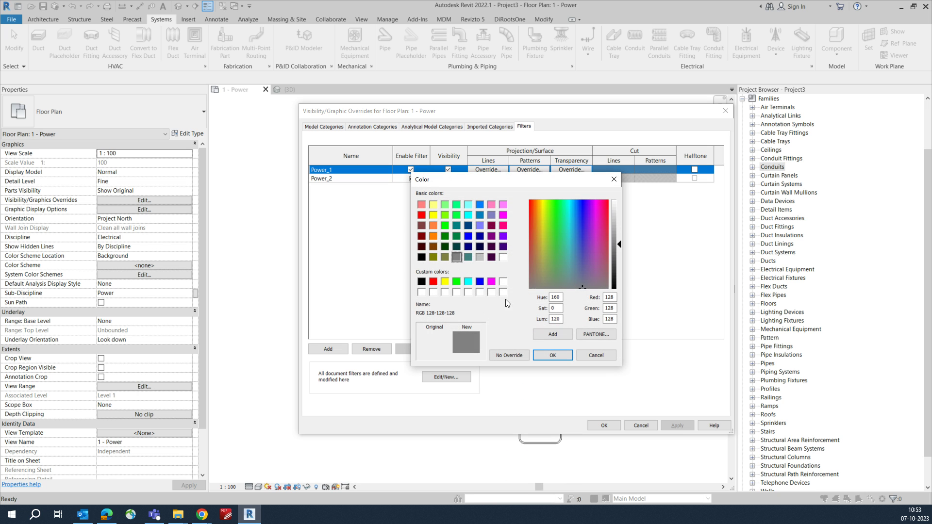
pyautogui.click(436, 236)
pyautogui.click(551, 356)
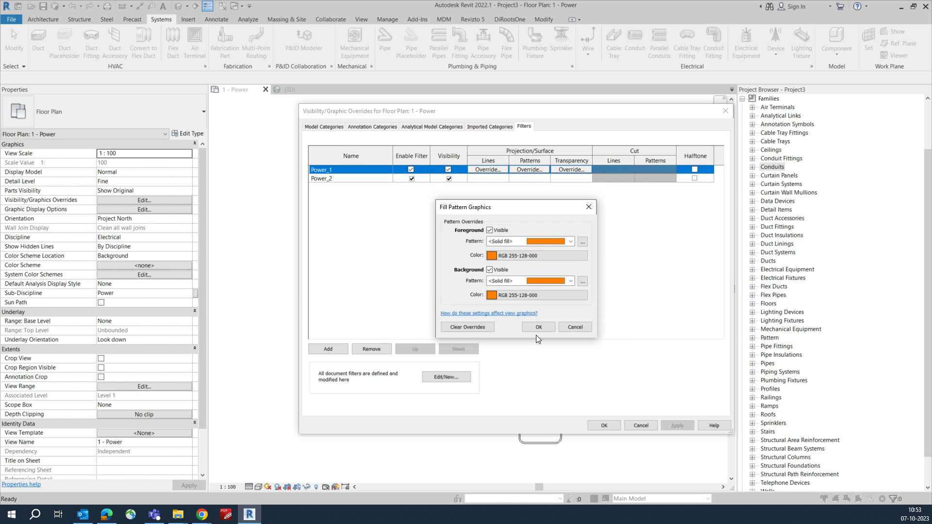
pyautogui.click(537, 328)
# Step: Override the Power_2 filter's projection foreground pattern with a solid fill in violet, RGB 128-000-255
pyautogui.click(526, 178)
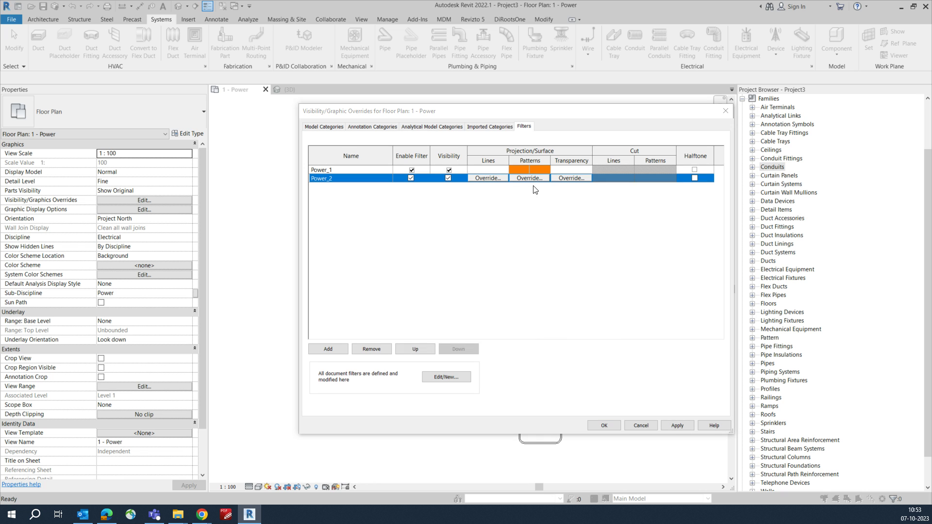
pyautogui.click(529, 179)
pyautogui.click(527, 241)
pyautogui.click(515, 257)
pyautogui.click(516, 256)
pyautogui.click(456, 257)
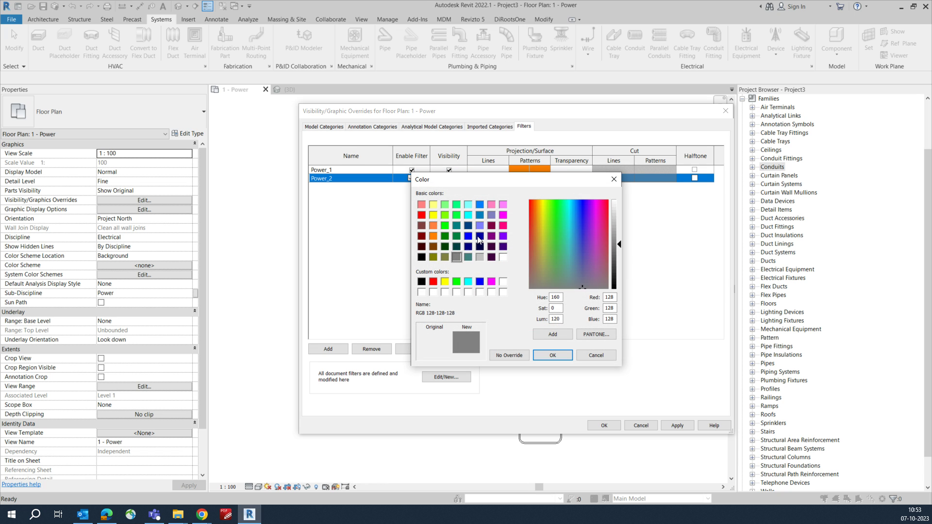
pyautogui.click(501, 236)
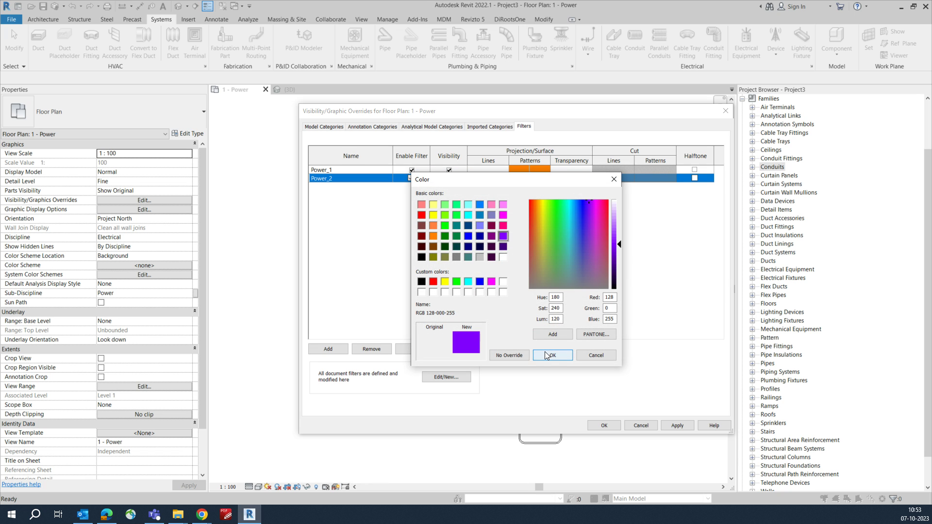
pyautogui.click(554, 356)
# Step: Set the Power_2 filter's background pattern to a solid fill in violet, RGB 128-000-255, and apply the overrides to the floor plan
pyautogui.click(522, 284)
pyautogui.click(512, 296)
pyautogui.click(511, 297)
pyautogui.click(503, 236)
pyautogui.click(554, 356)
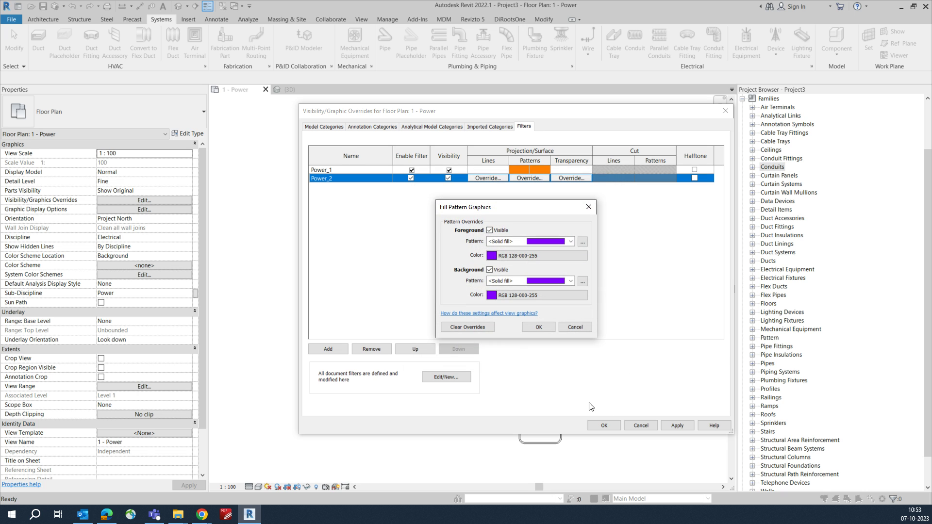
pyautogui.click(539, 328)
pyautogui.click(604, 425)
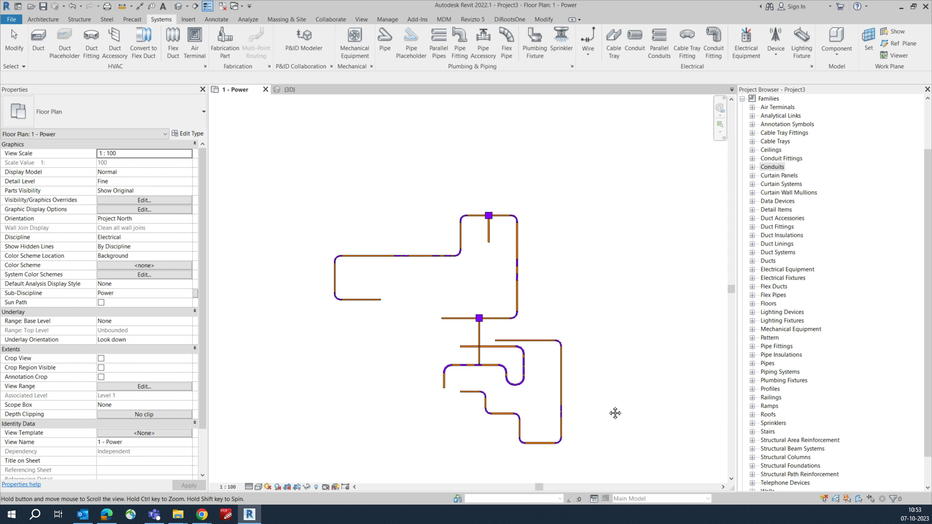
# Step: Select all conduit runs in the floor plan and examine how the same elements appear in the 3D view
pyautogui.moveTo(615, 413); pyautogui.dragTo(578, 360, button='middle')
pyautogui.scroll(-2, 445, 228)
pyautogui.moveTo(326, 154); pyautogui.dragTo(543, 394)
pyautogui.click(289, 89)
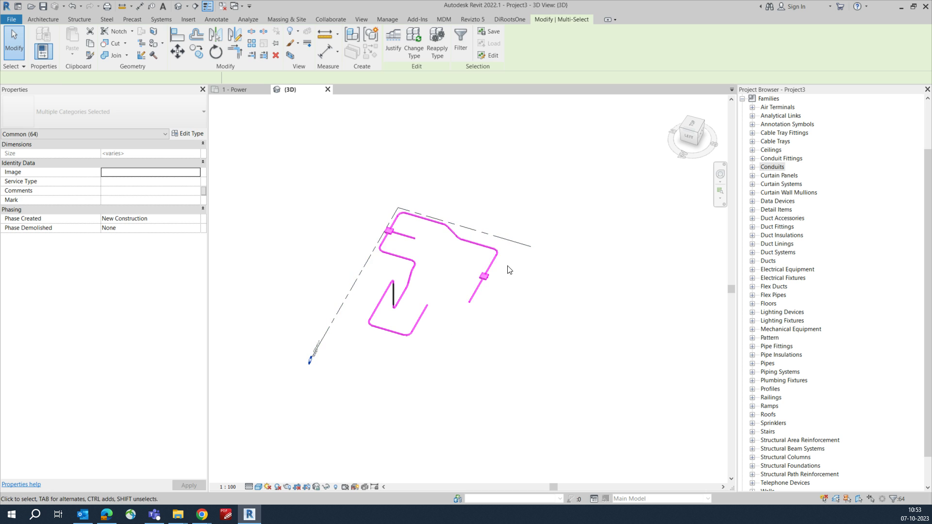
pyautogui.press('Escape')
pyautogui.scroll(2, 431, 298)
pyautogui.scroll(-3, 388, 209)
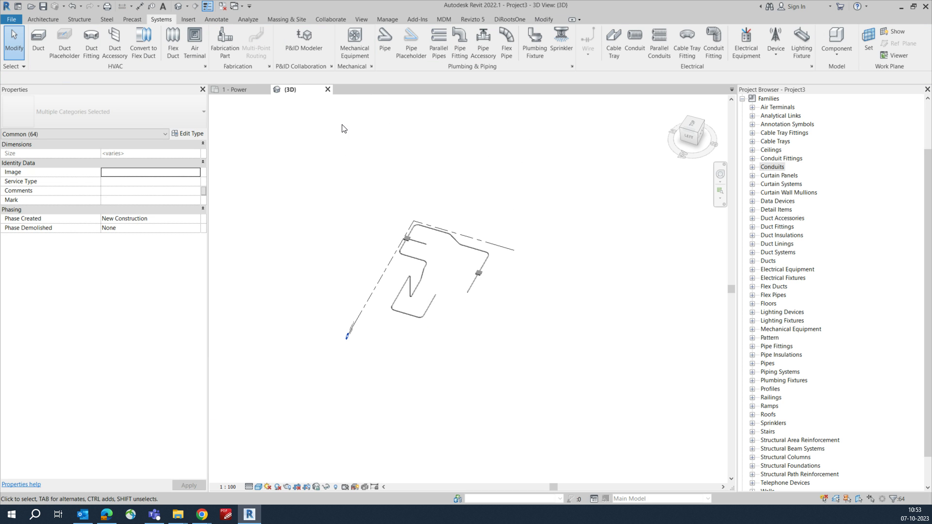
pyautogui.click(246, 89)
pyautogui.scroll(-2, 470, 242)
pyautogui.moveTo(298, 145); pyautogui.dragTo(568, 382)
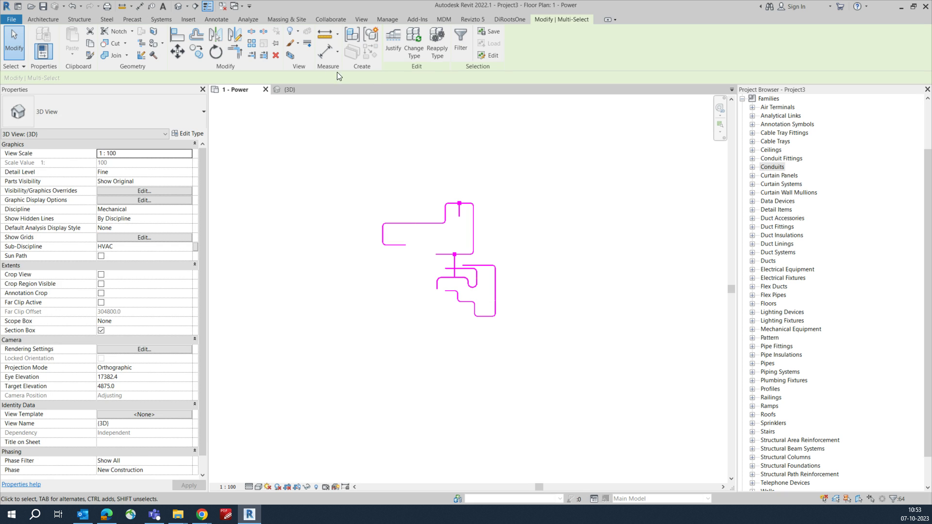
pyautogui.click(290, 89)
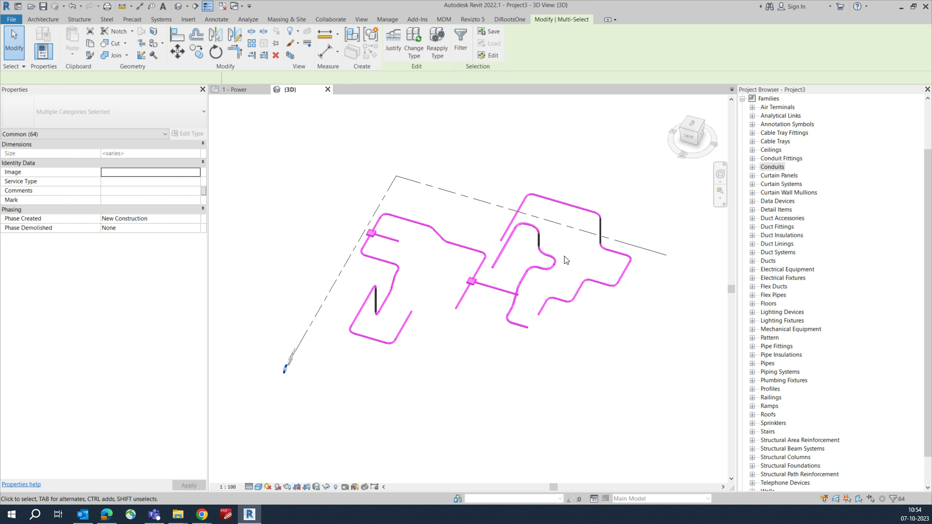
pyautogui.click(554, 324)
pyautogui.keyDown('shift'); pyautogui.moveTo(581, 360); pyautogui.dragTo(485, 291, button='middle'); pyautogui.keyUp('shift')
# Step: Review the filter colours on the conduits and fittings in the 1 - Power floor plan
pyautogui.click(235, 89)
pyautogui.scroll(2, 442, 286)
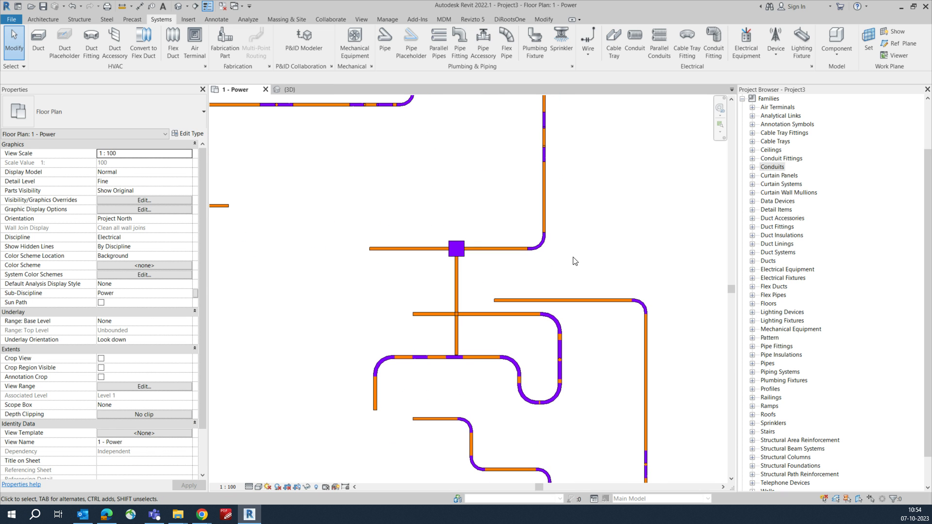
pyautogui.scroll(-2, 574, 261)
pyautogui.scroll(1, 576, 311)
pyautogui.moveTo(576, 311); pyautogui.dragTo(473, 316, button='middle')
pyautogui.scroll(-1, 534, 325)
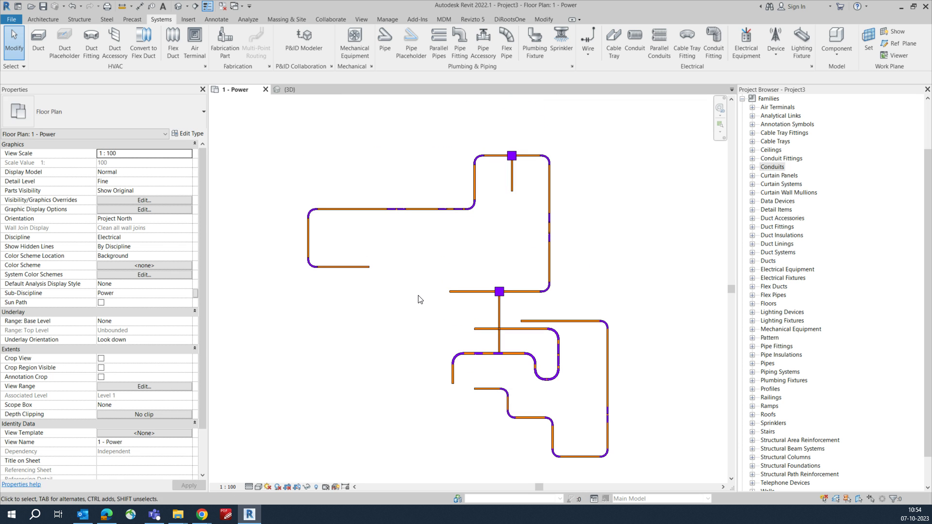
# Step: Give the Power_1 view filter a rule that the conduits' Service Type equals Power-1, and save it
pyautogui.press('v')
pyautogui.press('g')
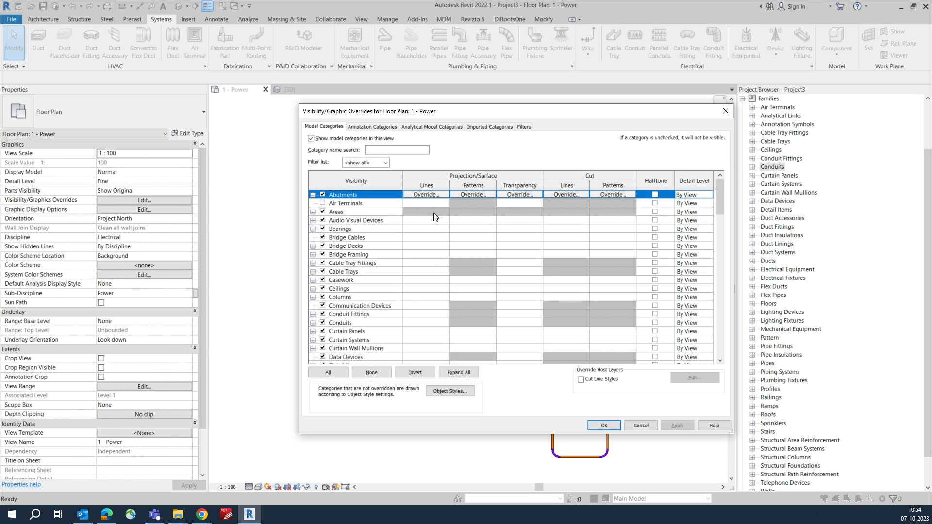
pyautogui.click(525, 128)
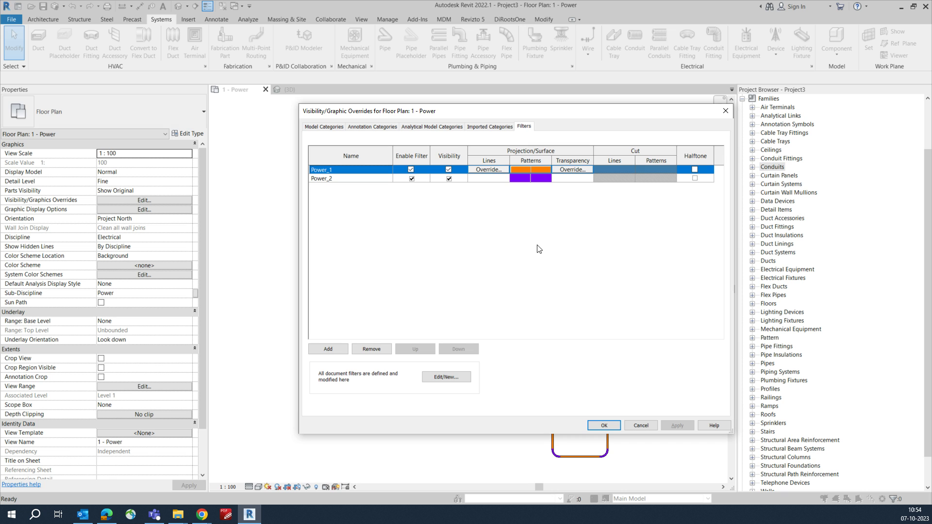
pyautogui.click(427, 381)
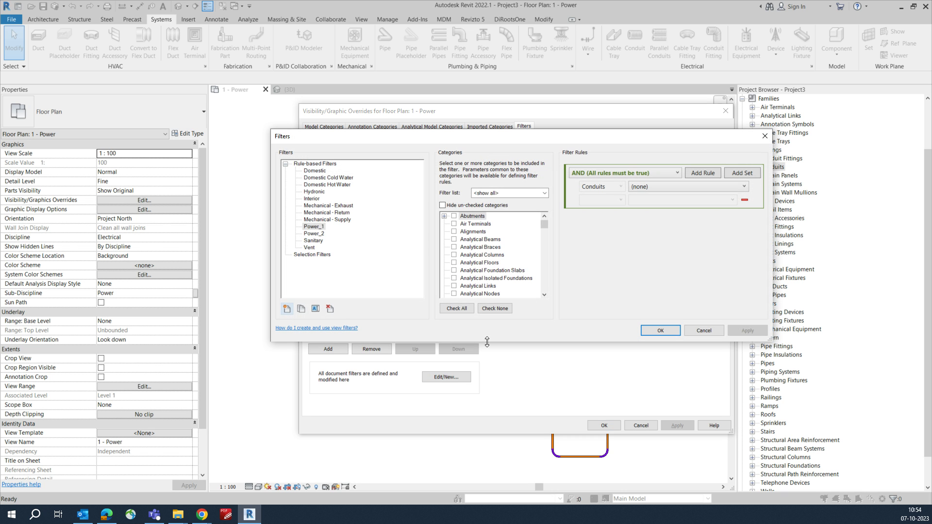
pyautogui.click(683, 183)
pyautogui.scroll(-2, 688, 243)
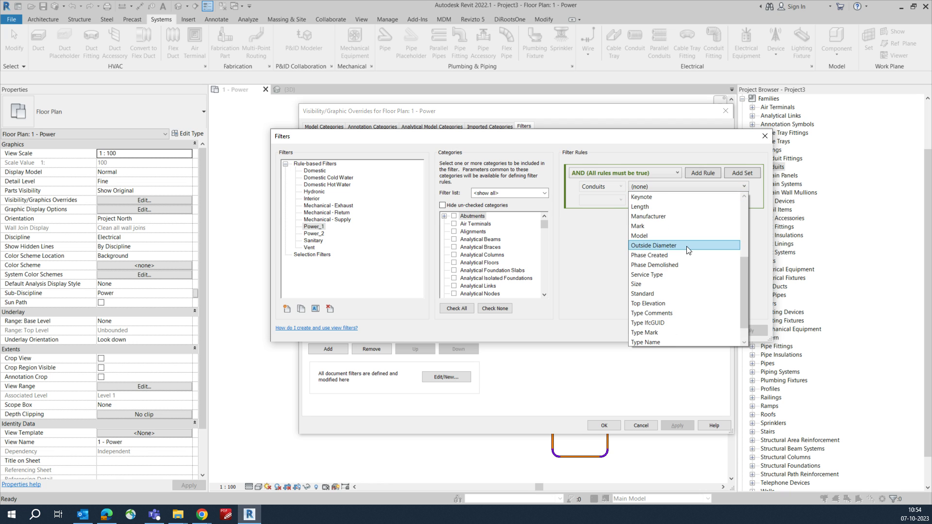
pyautogui.scroll(3, 691, 266)
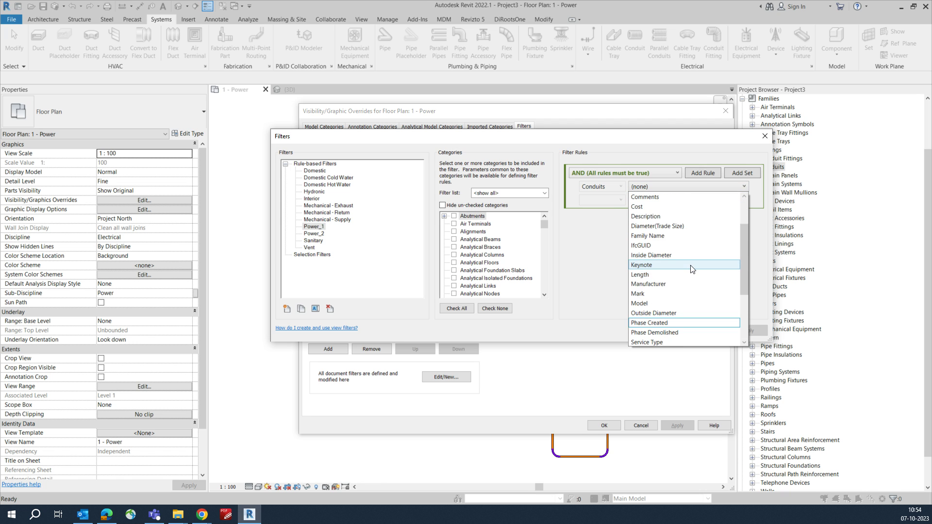
pyautogui.scroll(2, 692, 270)
pyautogui.scroll(-4, 692, 267)
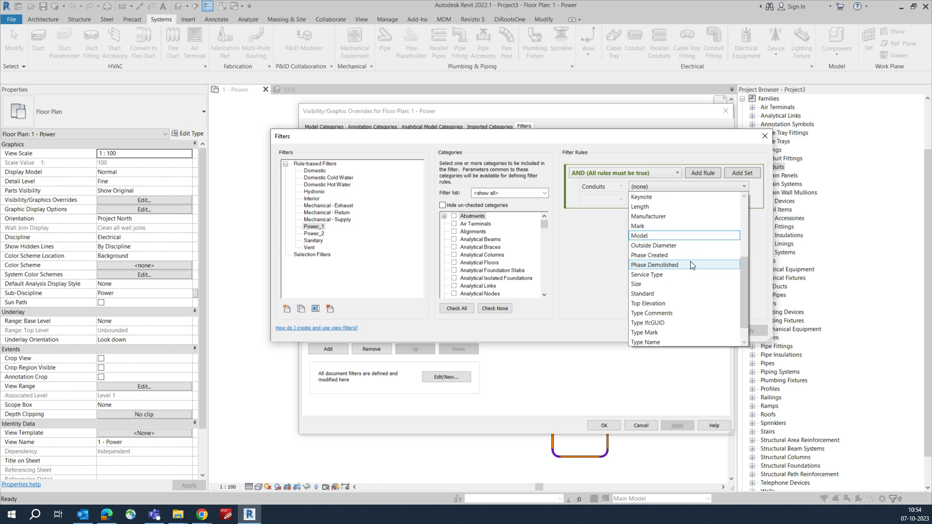
pyautogui.click(665, 272)
pyautogui.click(612, 200)
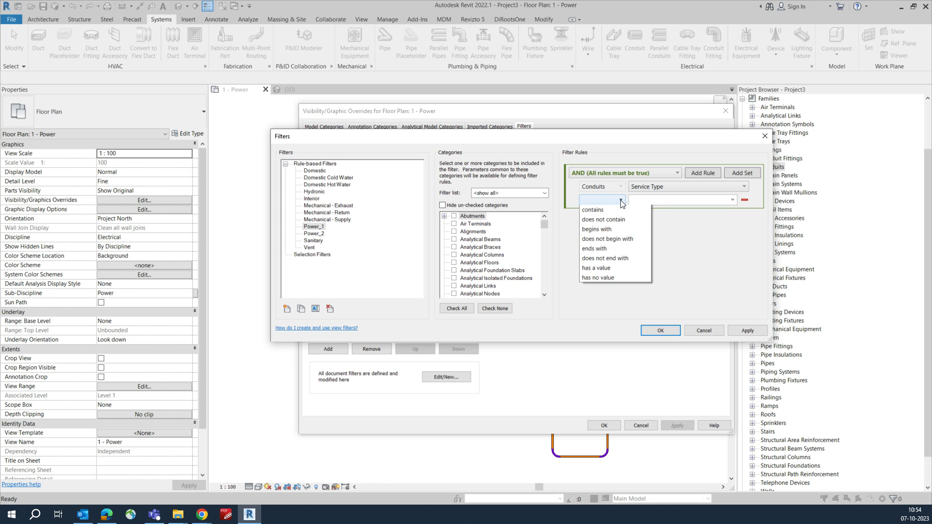
pyautogui.click(605, 215)
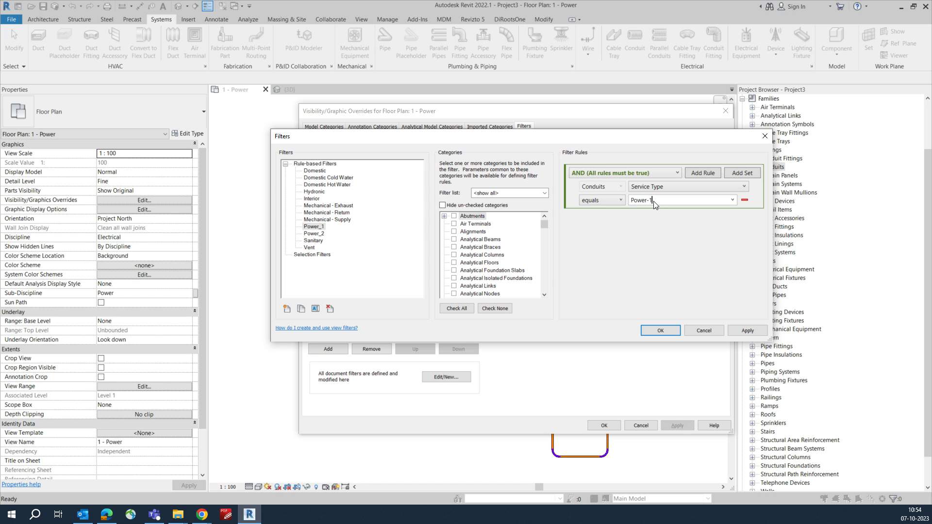
pyautogui.click(664, 331)
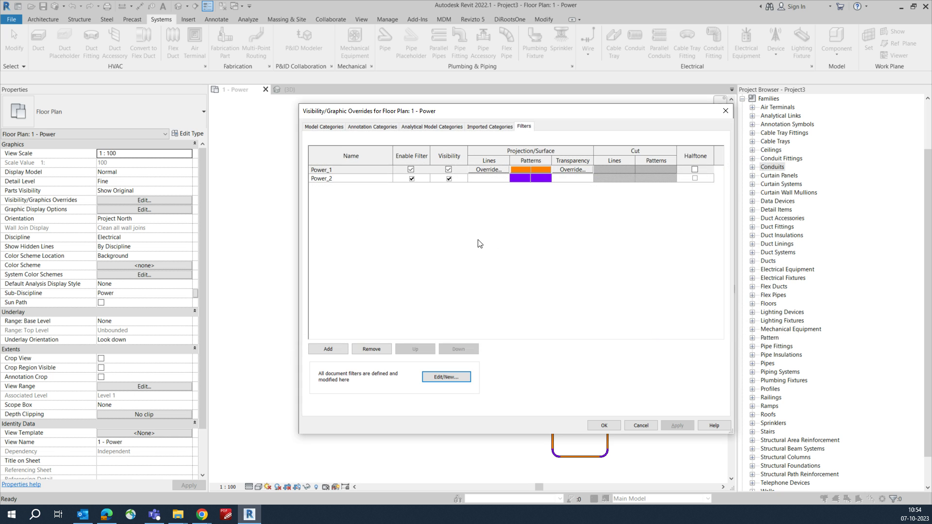
# Step: Give the Power_2 view filter a rule that Service Type equals Power-2, and apply it to the floor plan
pyautogui.click(442, 376)
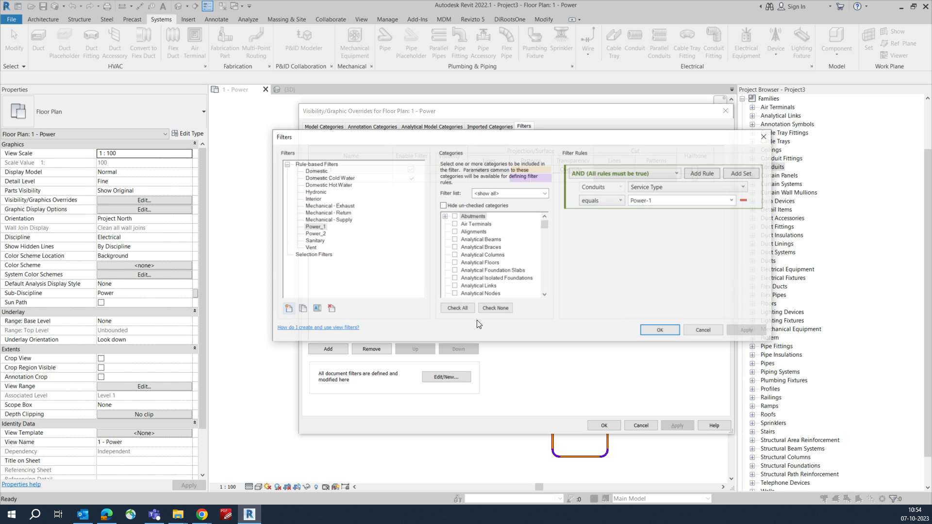
pyautogui.click(313, 234)
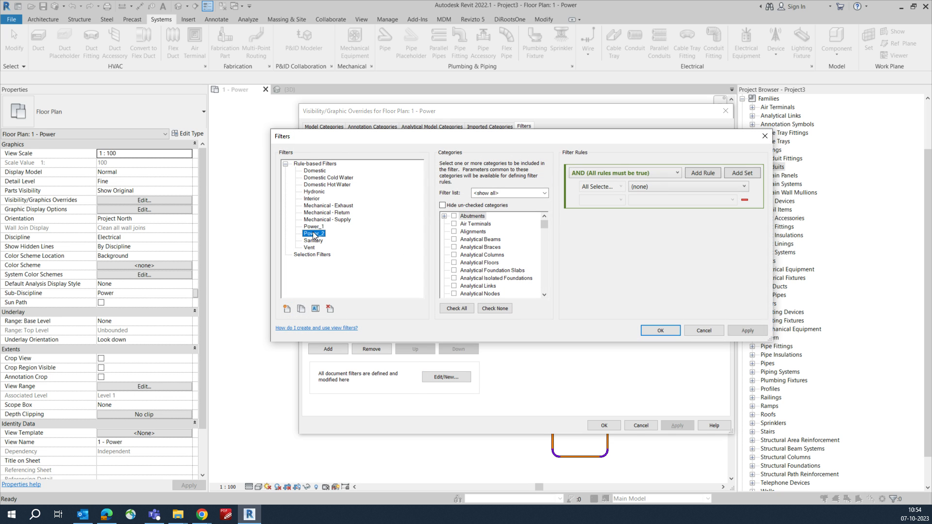
pyautogui.click(680, 187)
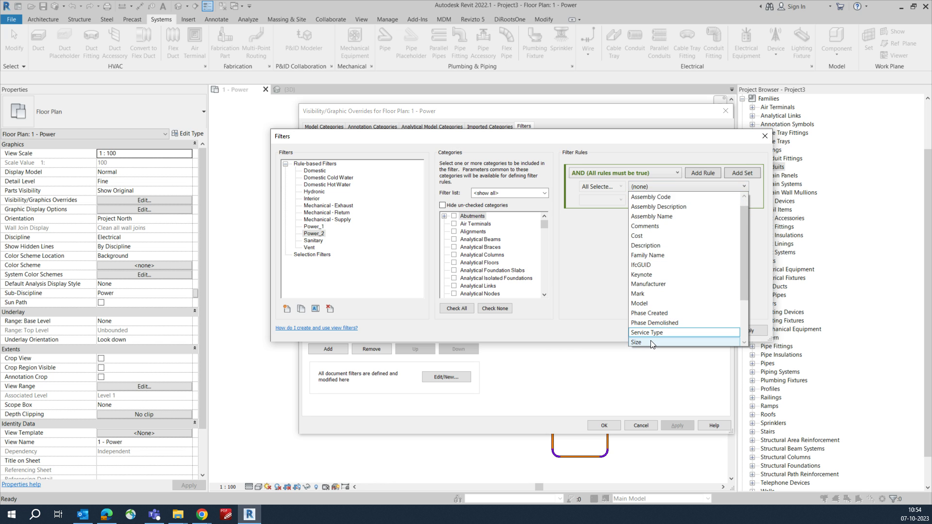
pyautogui.click(650, 342)
pyautogui.click(697, 187)
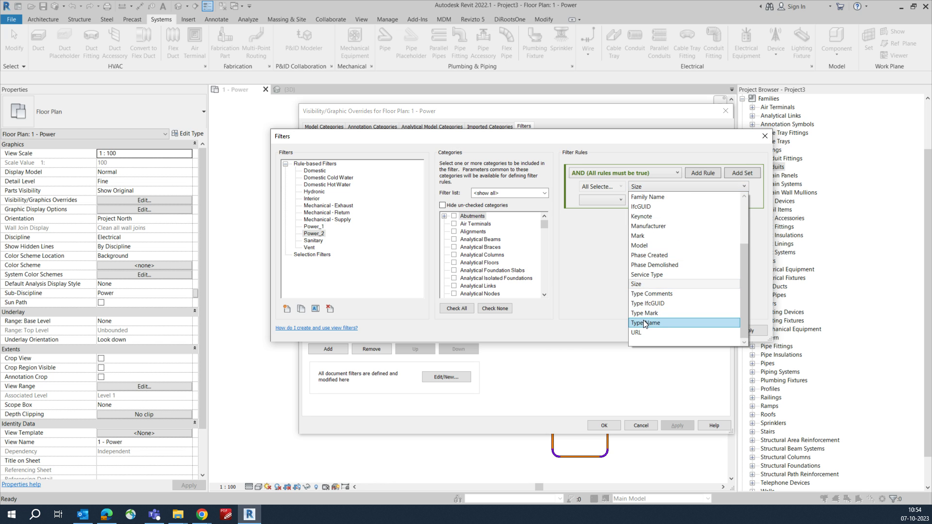
pyautogui.click(660, 275)
pyautogui.click(625, 200)
pyautogui.click(602, 213)
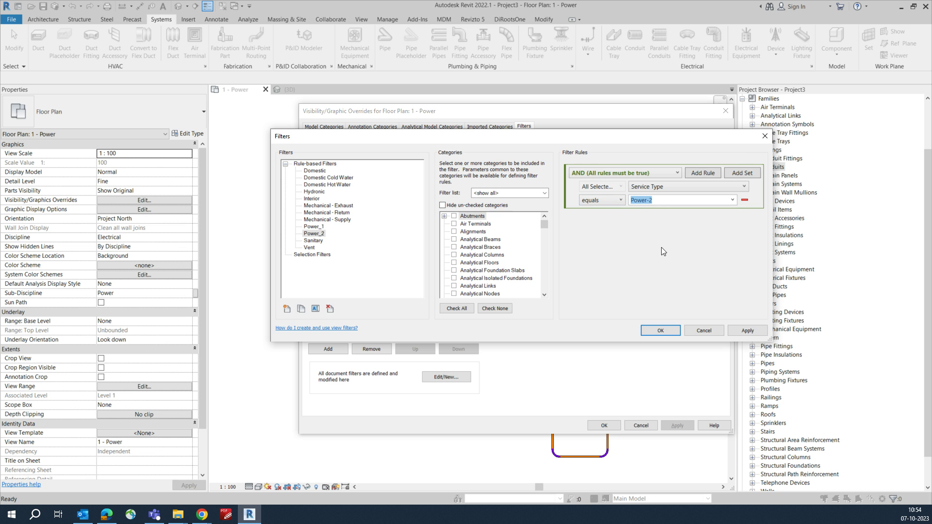
pyautogui.click(661, 330)
pyautogui.click(604, 426)
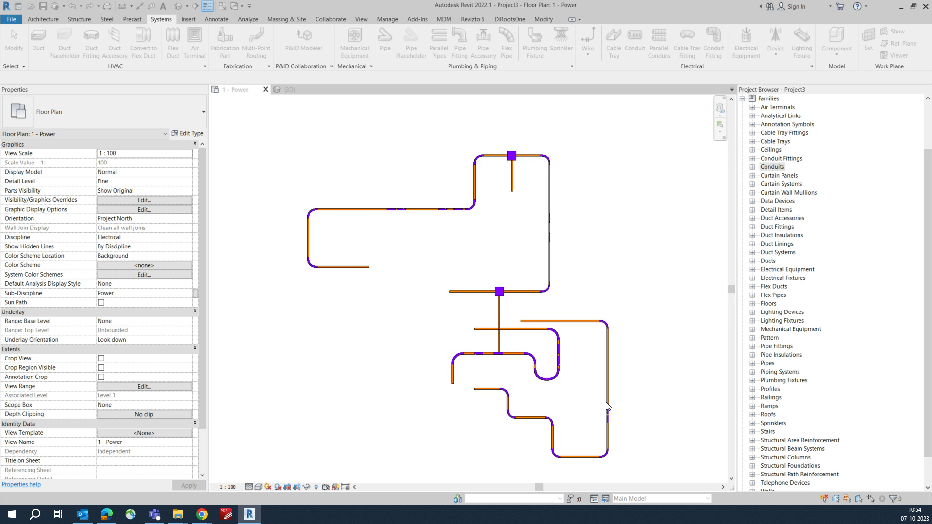
# Step: Set the Service Type of the entire upper conduit run, including its fittings and branches, to Power-2
pyautogui.scroll(2, 335, 271)
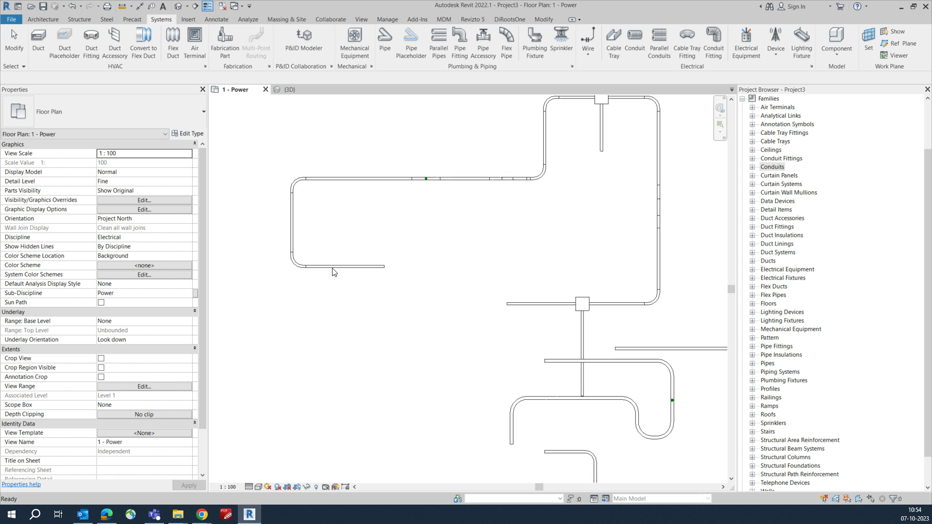
pyautogui.scroll(-2, 440, 296)
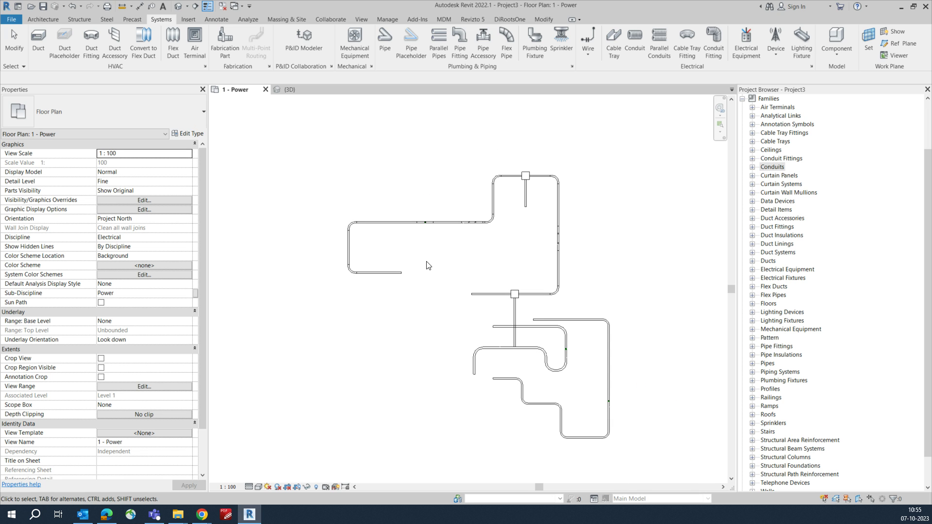
pyautogui.scroll(1, 510, 356)
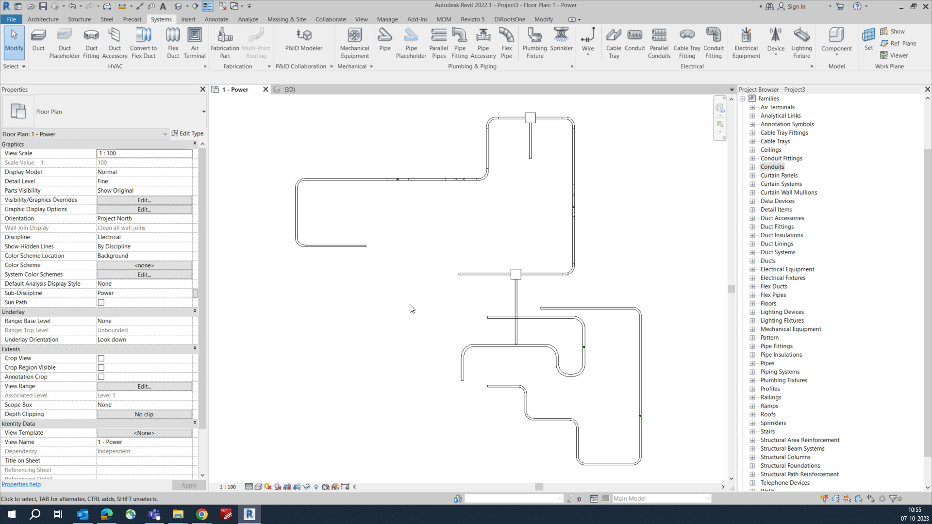
pyautogui.click(483, 274)
pyautogui.press('Tab')
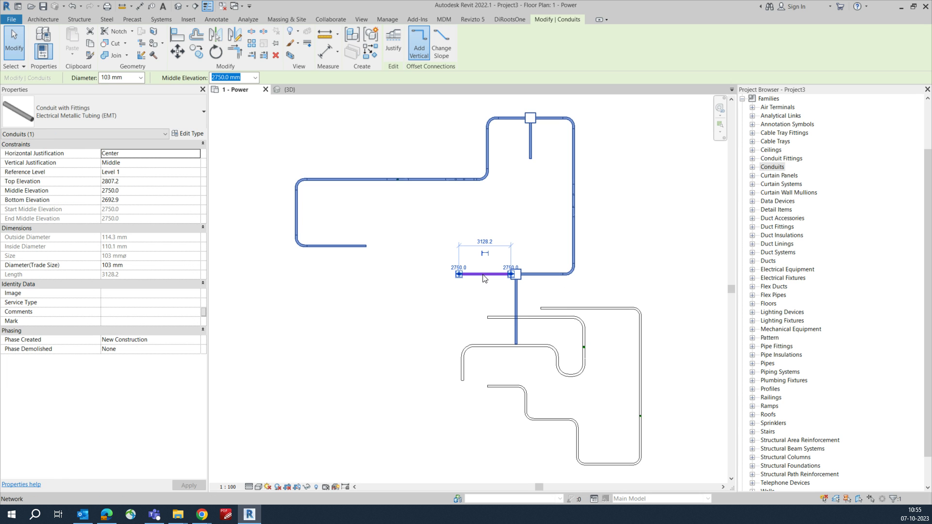
pyautogui.click(483, 275)
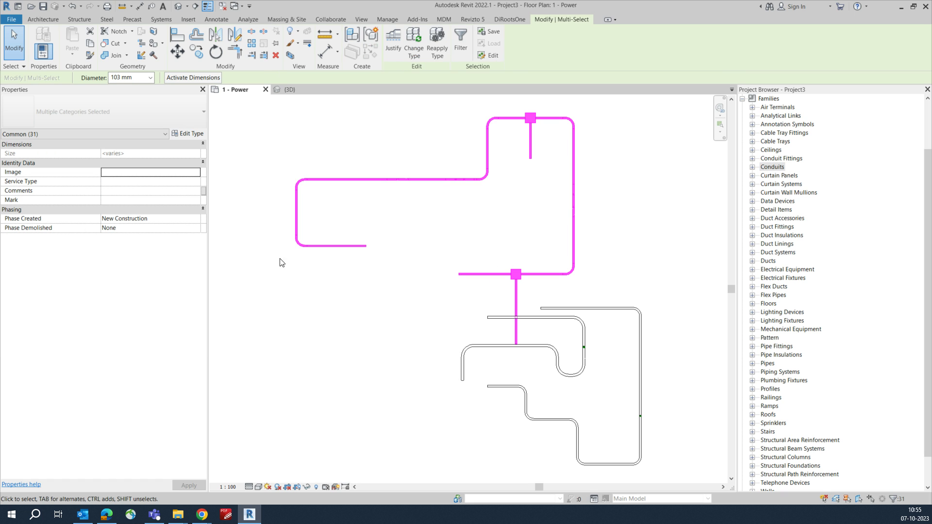
pyautogui.click(130, 181)
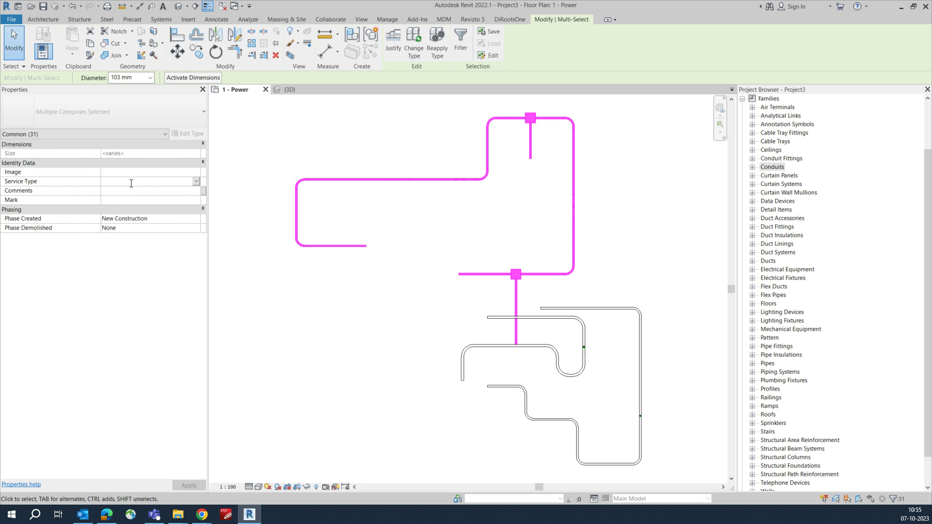
pyautogui.write('Power-2')
pyautogui.click(380, 318)
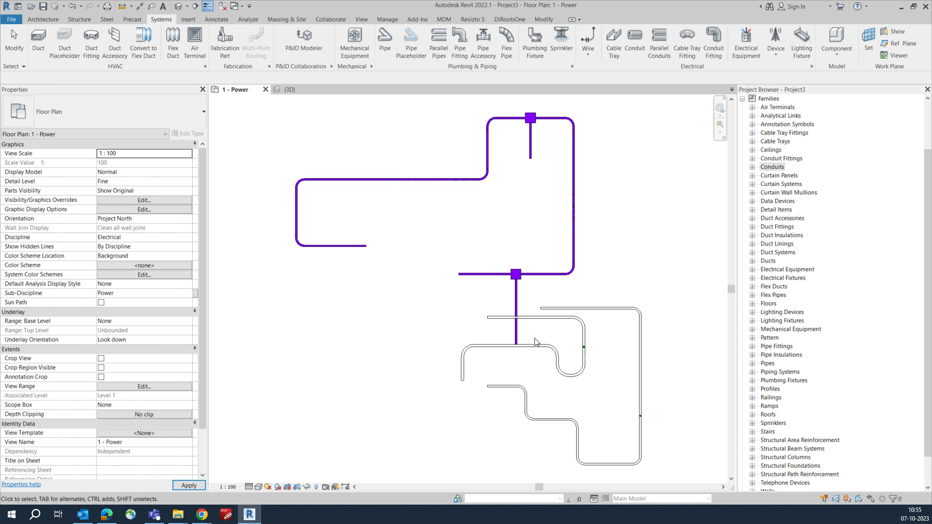
# Step: Set the Service Type of the two lower conduit runs and their fittings to Power-1
pyautogui.click(530, 324)
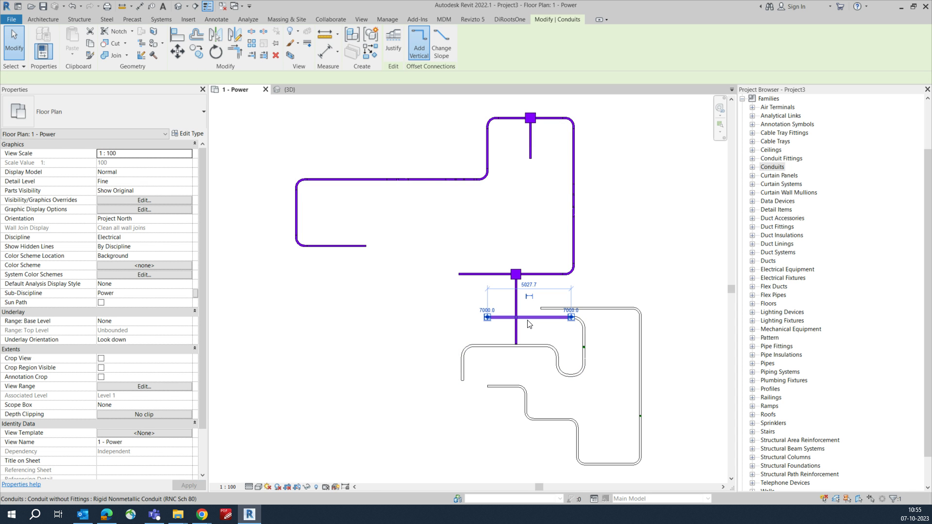
pyautogui.press('Tab')
pyautogui.press('Tab')
pyautogui.press('Tab')
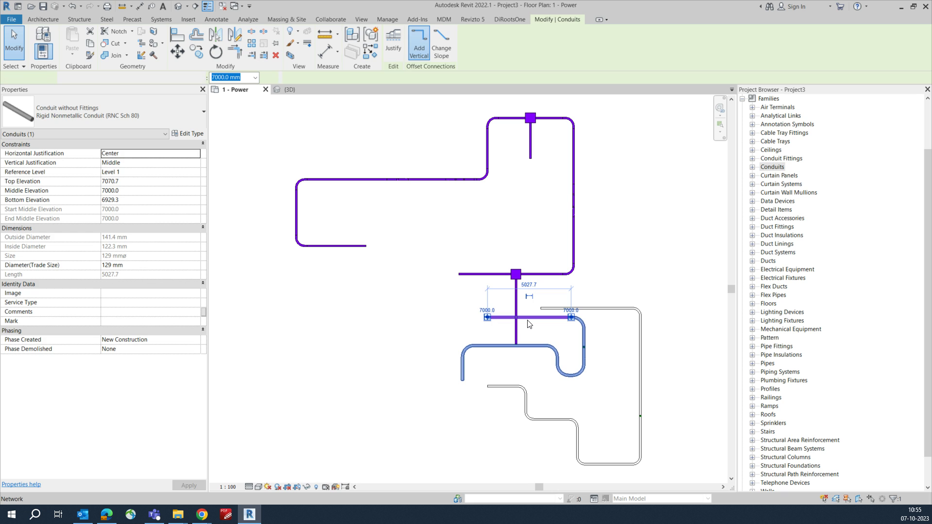
pyautogui.click(530, 324)
pyautogui.press('Tab')
pyautogui.keyDown('ctrl'); pyautogui.click(580, 454); pyautogui.keyUp('ctrl')
pyautogui.press('Tab')
pyautogui.keyDown('ctrl'); pyautogui.click(491, 445); pyautogui.keyUp('ctrl')
pyautogui.click(112, 181)
pyautogui.write('Power-2')
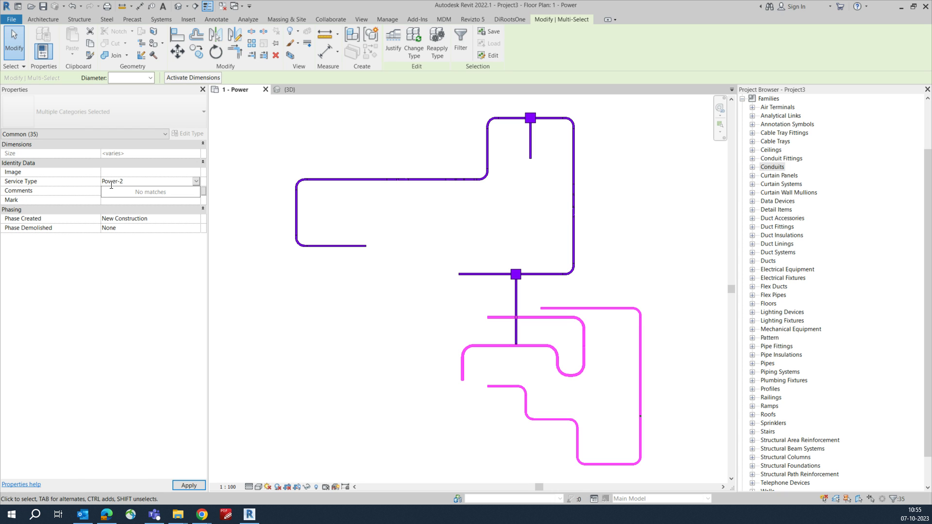
pyautogui.click(427, 370)
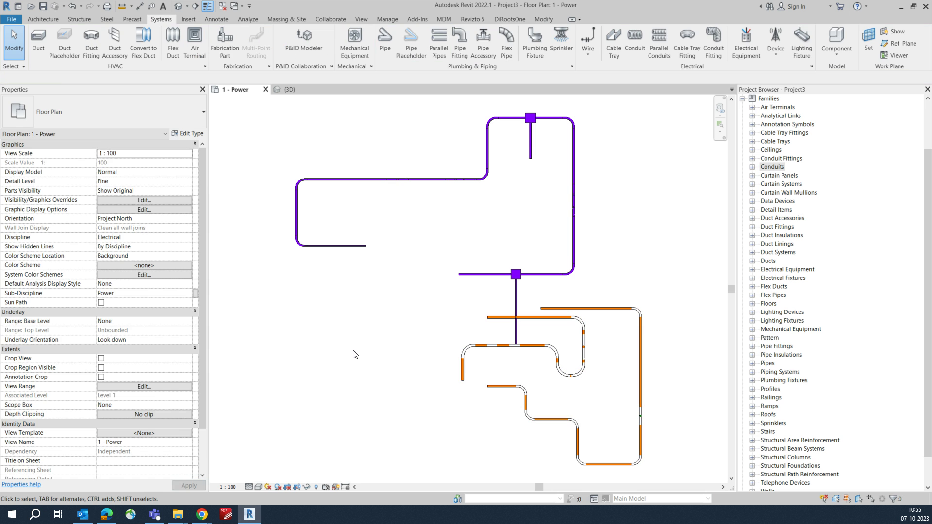
# Step: Include the Conduit Fittings category in the Power_1 view filter and apply the change to the floor plan
pyautogui.scroll(3, 539, 364)
pyautogui.scroll(2, 595, 375)
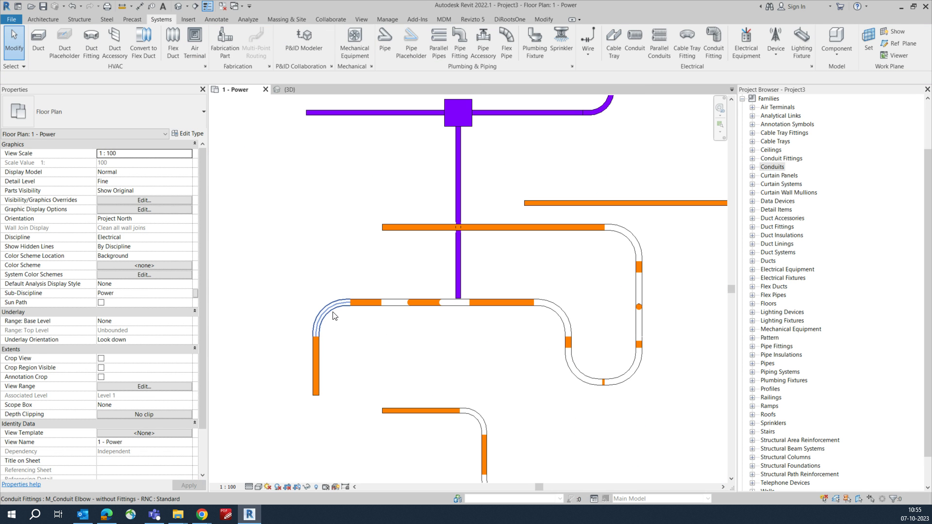
pyautogui.click(333, 315)
pyautogui.press('Escape')
pyautogui.press('v')
pyautogui.press('g')
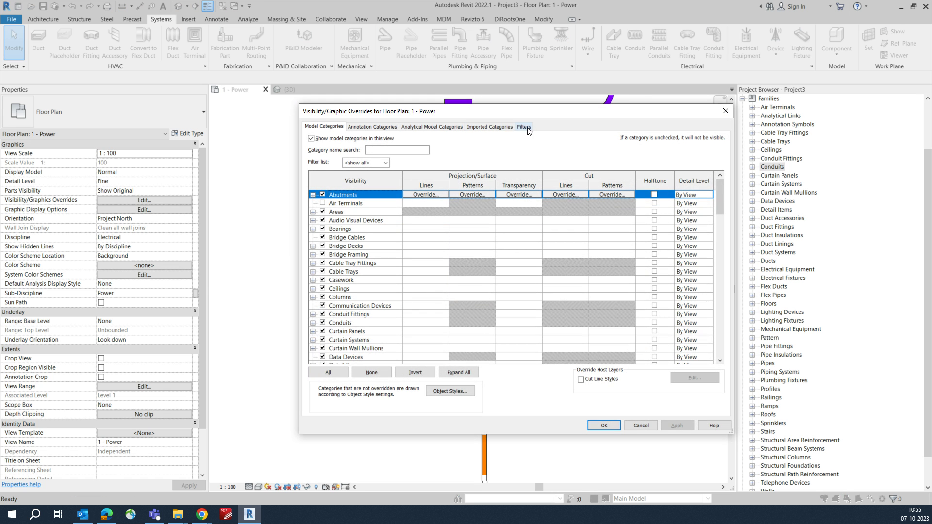
pyautogui.click(524, 127)
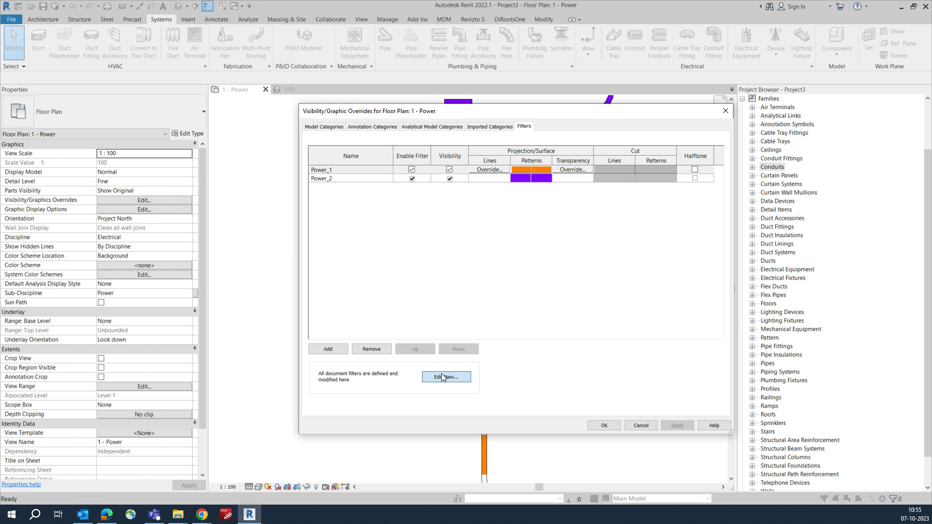
pyautogui.click(441, 377)
pyautogui.click(313, 234)
pyautogui.click(315, 227)
pyautogui.scroll(-10, 505, 238)
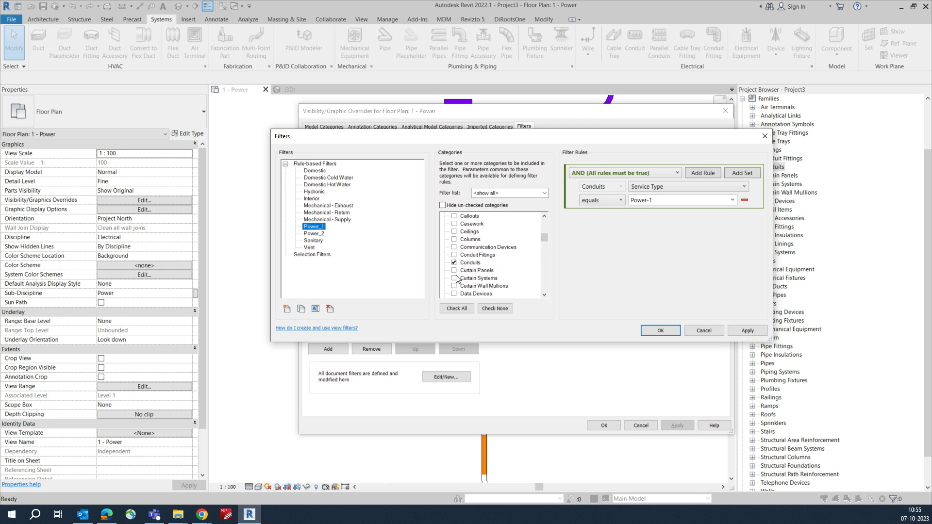
pyautogui.click(454, 255)
pyautogui.click(662, 330)
pyautogui.click(604, 426)
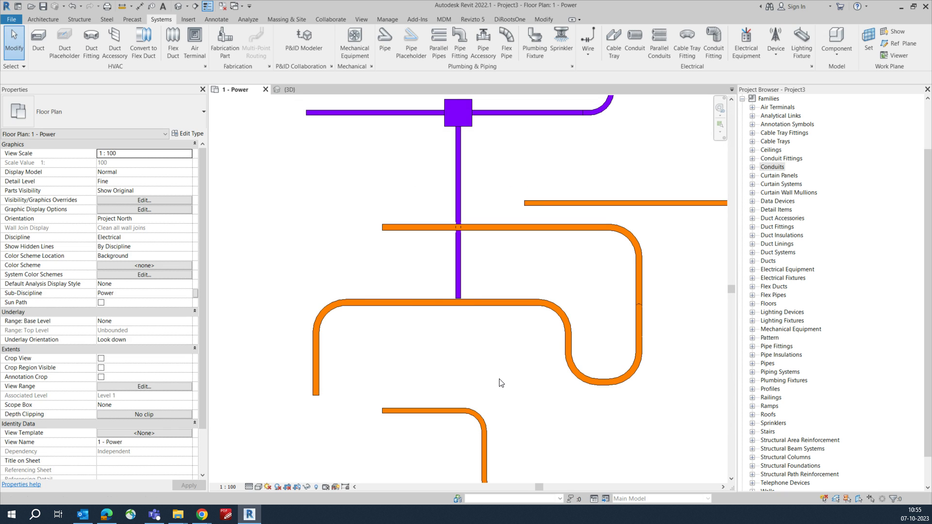
# Step: Add the Power_1 and Power_2 filters to the 3D view's visibility and graphic overrides
pyautogui.scroll(-3, 476, 337)
pyautogui.scroll(-2, 364, 194)
pyautogui.scroll(-2, 366, 201)
pyautogui.click(290, 90)
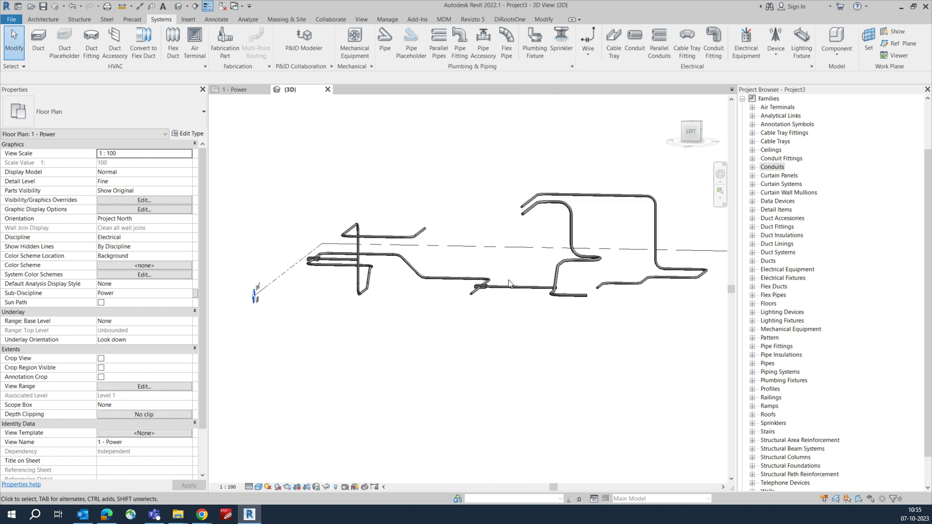
pyautogui.keyDown('shift'); pyautogui.moveTo(505, 327); pyautogui.dragTo(552, 367, button='middle'); pyautogui.keyUp('shift')
pyautogui.press('v')
pyautogui.press('g')
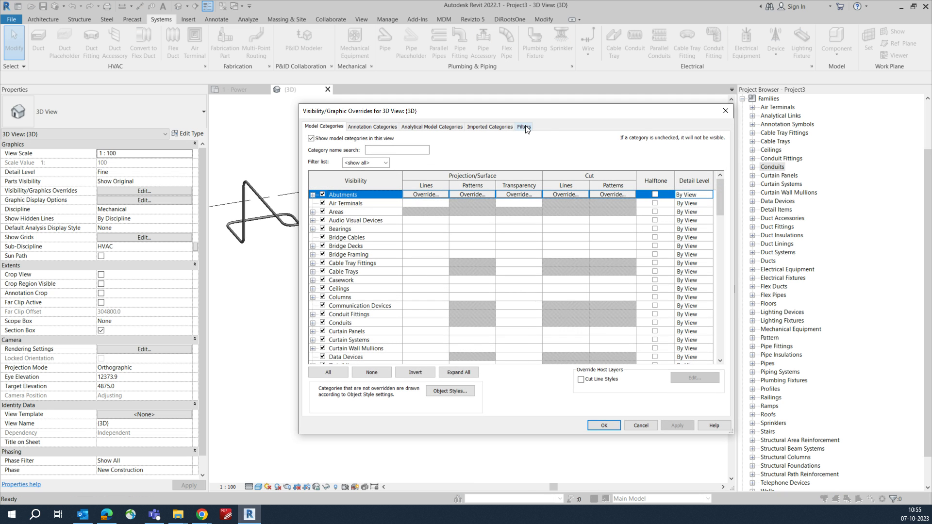
pyautogui.click(525, 127)
pyautogui.click(342, 352)
pyautogui.click(429, 232)
pyautogui.keyDown('ctrl'); pyautogui.click(430, 239); pyautogui.keyUp('ctrl')
pyautogui.click(435, 290)
# Step: Set the Power_1 filter's foreground pattern in the 3D view to a solid fill in orange, RGB 255-128-064
pyautogui.click(530, 170)
pyautogui.click(530, 169)
pyautogui.click(527, 241)
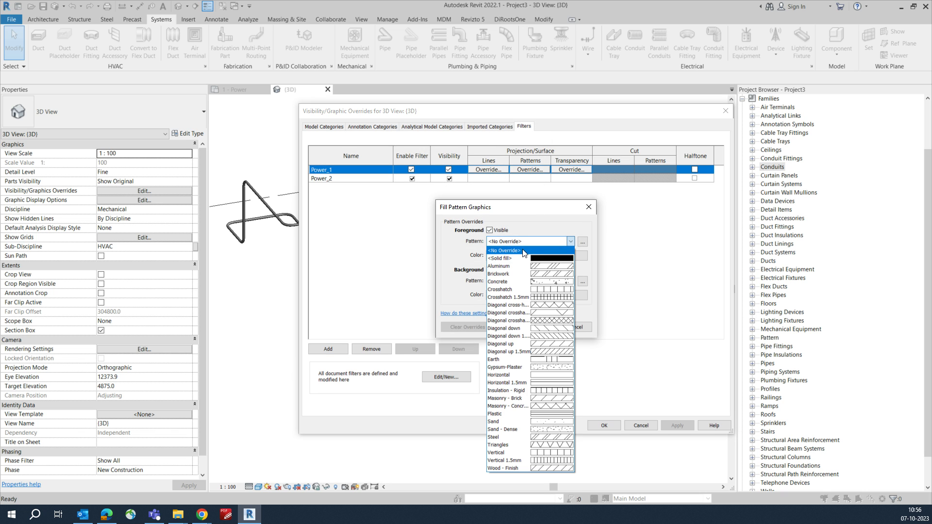
pyautogui.click(524, 259)
pyautogui.click(529, 256)
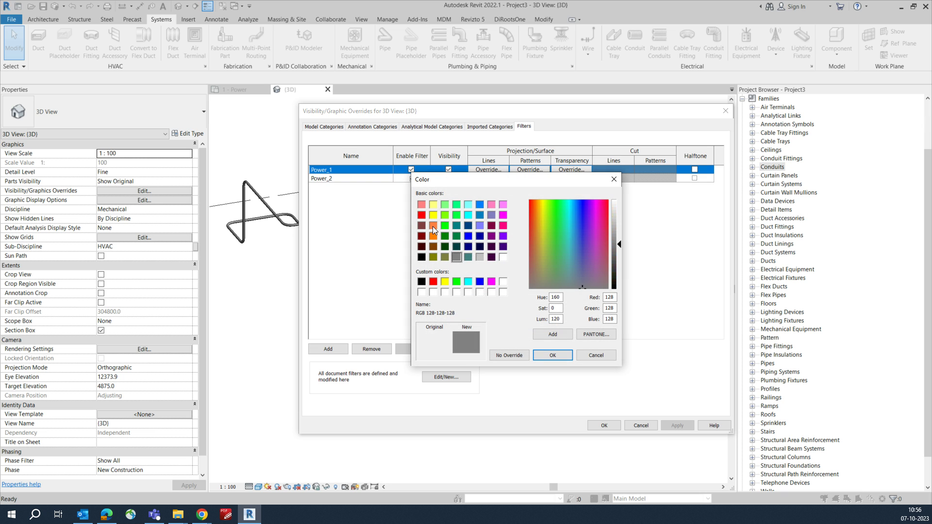
pyautogui.click(433, 226)
pyautogui.click(553, 355)
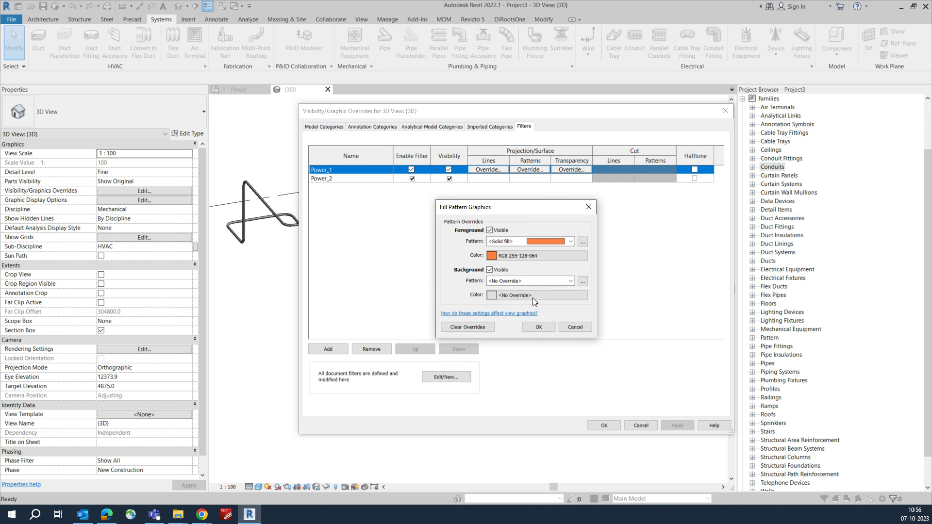
pyautogui.click(538, 328)
# Step: Set the Power_2 filter's foreground pattern to a solid fill in violet, RGB 128-000-255, and apply the overrides to the 3D view
pyautogui.click(529, 178)
pyautogui.click(530, 178)
pyautogui.click(523, 241)
pyautogui.click(511, 258)
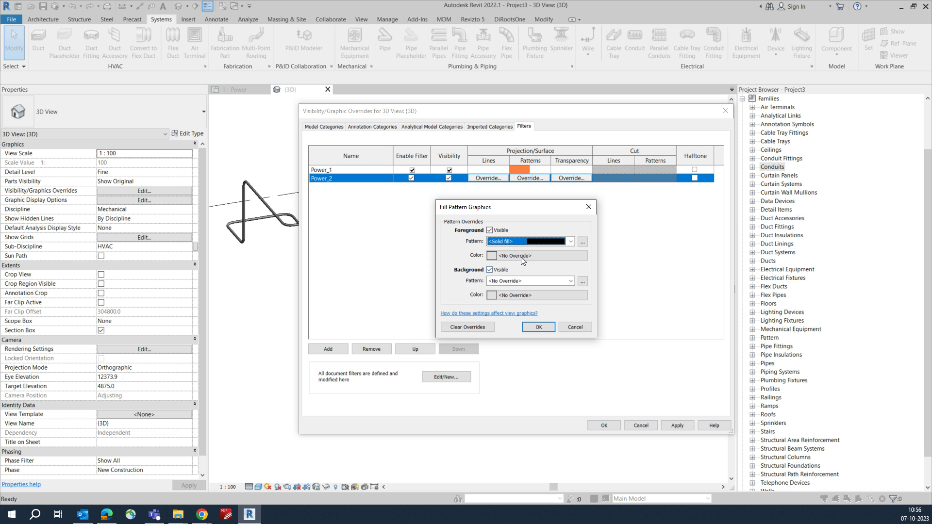
pyautogui.click(521, 257)
pyautogui.click(480, 237)
pyautogui.click(503, 236)
pyautogui.click(552, 356)
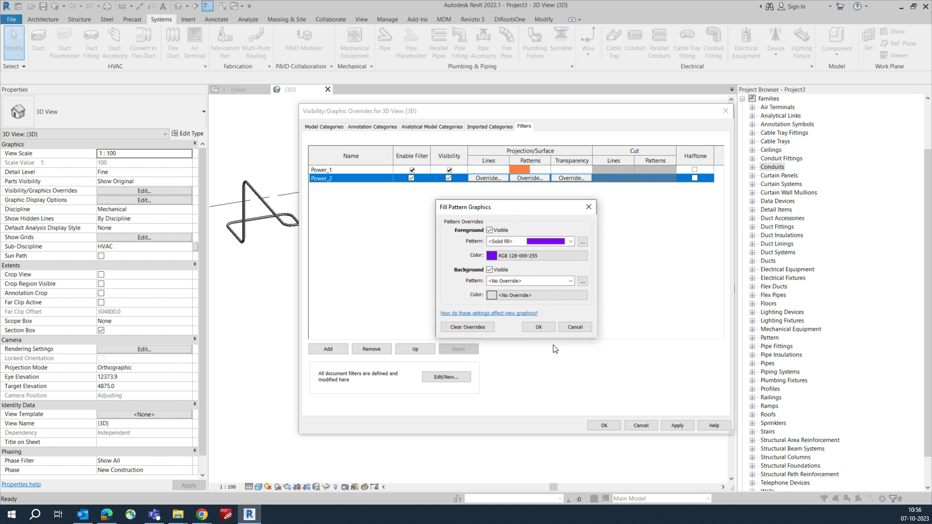
pyautogui.click(538, 327)
pyautogui.click(604, 425)
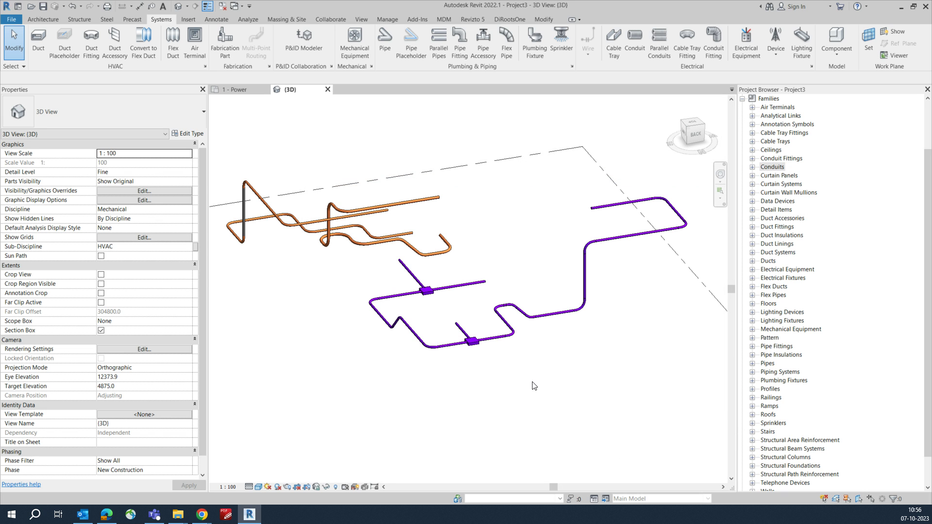
pyautogui.keyDown('shift'); pyautogui.moveTo(670, 358); pyautogui.dragTo(245, 135, button='middle'); pyautogui.keyUp('shift')
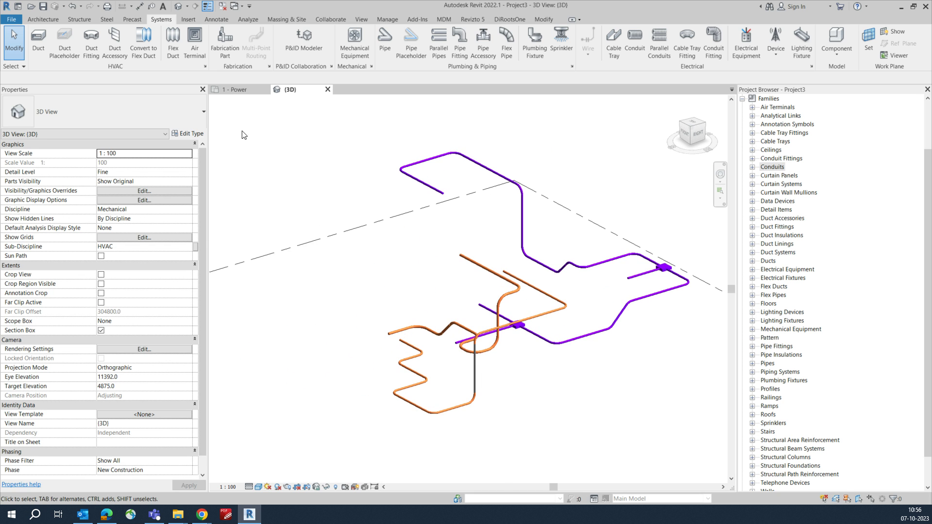
# Step: In the 1 - Power plan, start a new conduit of type Conduit without Fittings: Rigid Nonmetallic Conduit (RNC Sch 40)
pyautogui.click(238, 89)
pyautogui.scroll(1, 486, 259)
pyautogui.moveTo(506, 271); pyautogui.dragTo(549, 238, button='middle')
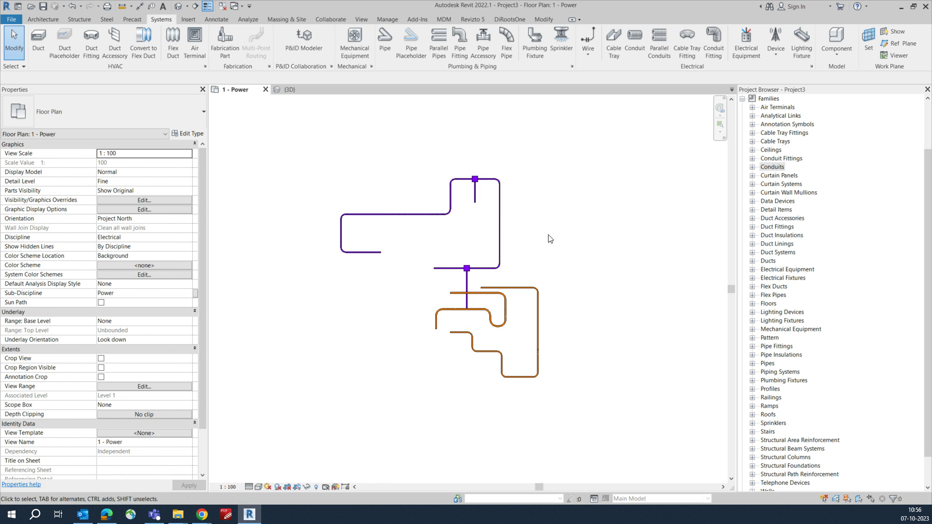
pyautogui.click(636, 48)
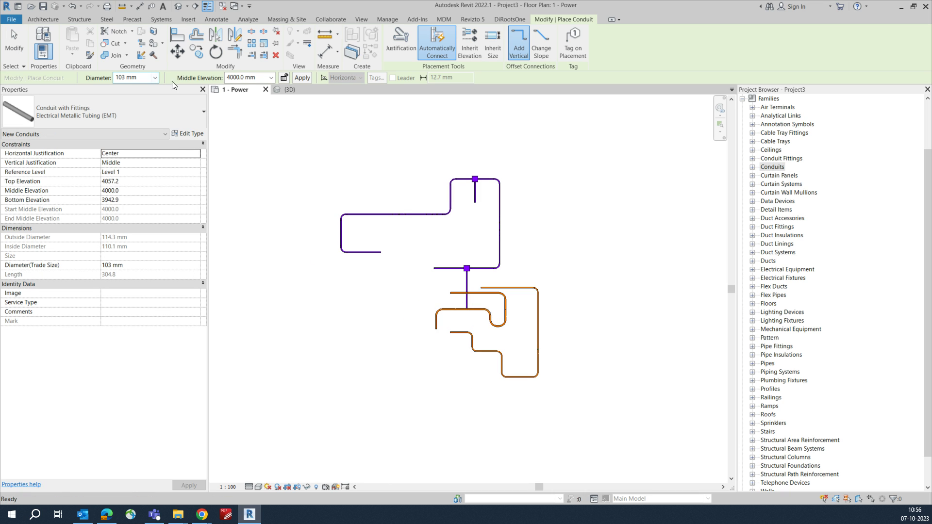
pyautogui.click(126, 116)
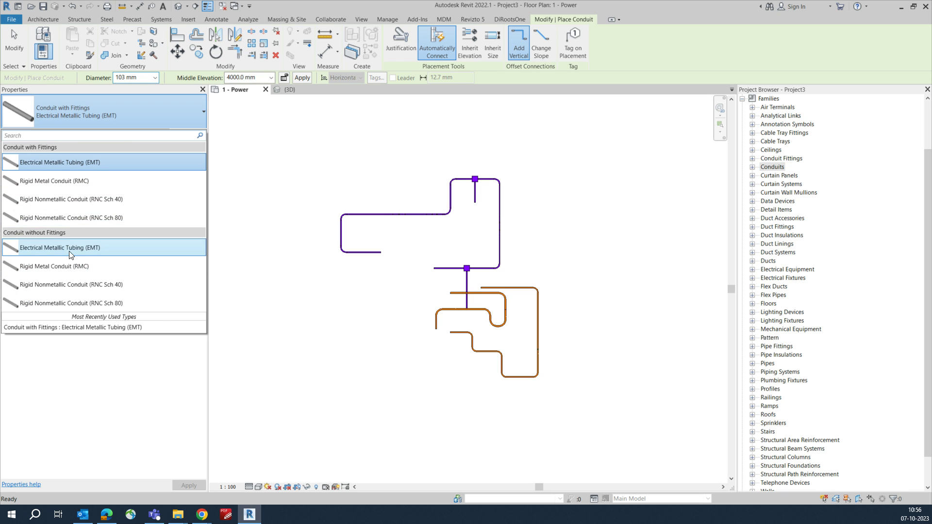
pyautogui.click(77, 286)
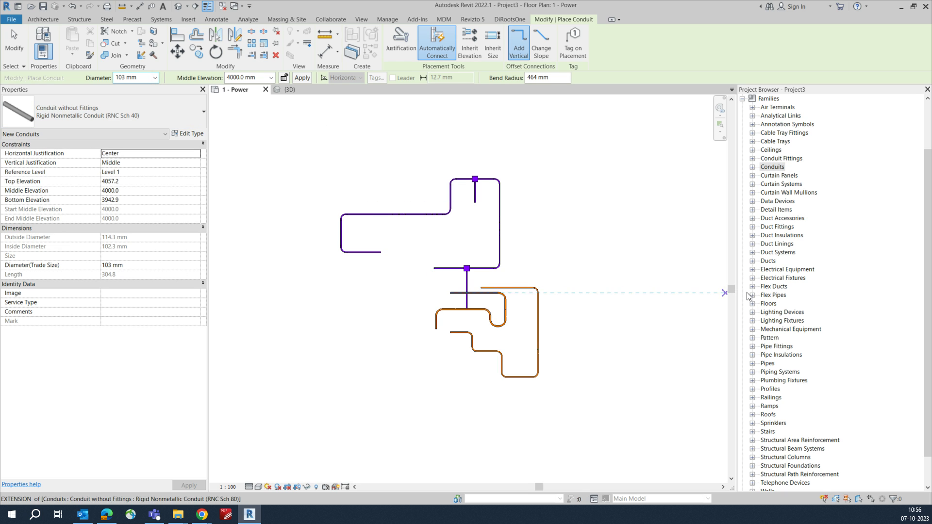
# Step: Set the Service Type to Power-1 and draw a U-shaped conduit run beside the existing orange runs, with one leg shorter
pyautogui.click(116, 305)
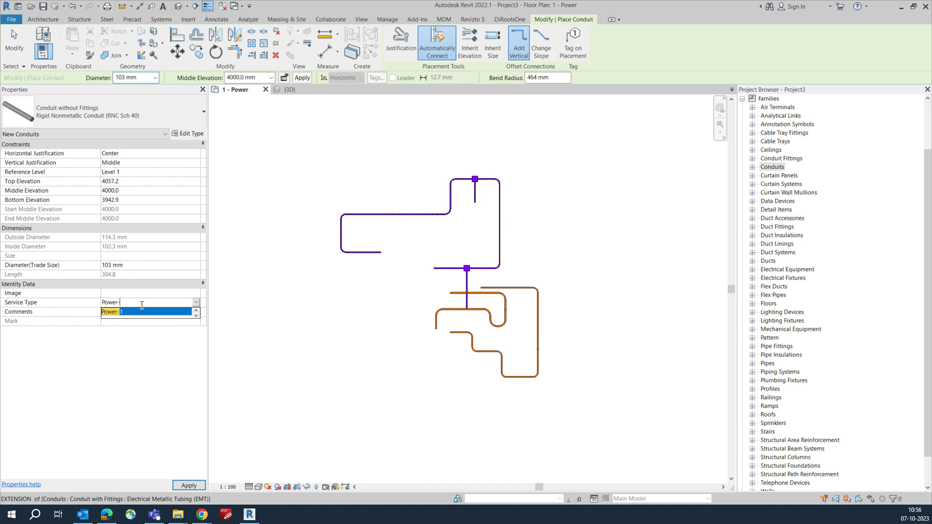
pyautogui.press('BackSpace')
pyautogui.click(365, 293)
pyautogui.click(363, 361)
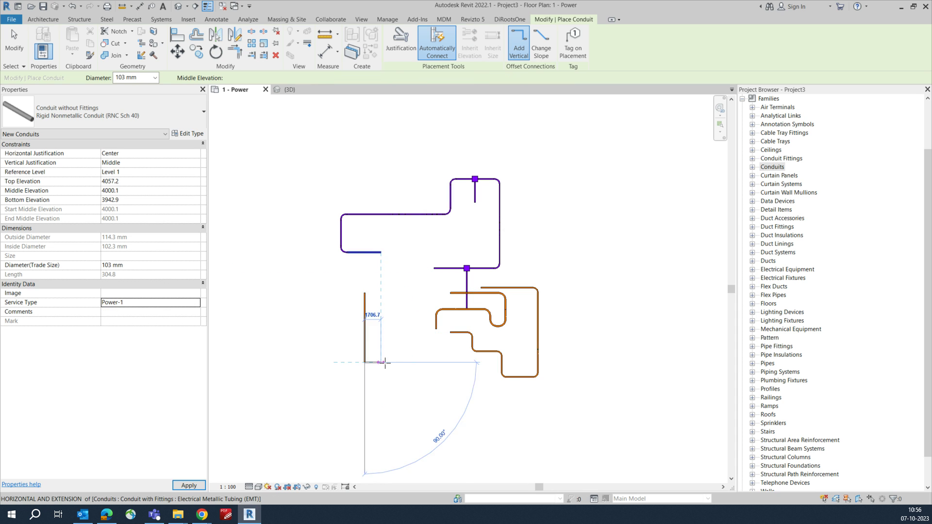
pyautogui.scroll(2, 382, 366)
pyautogui.click(426, 363)
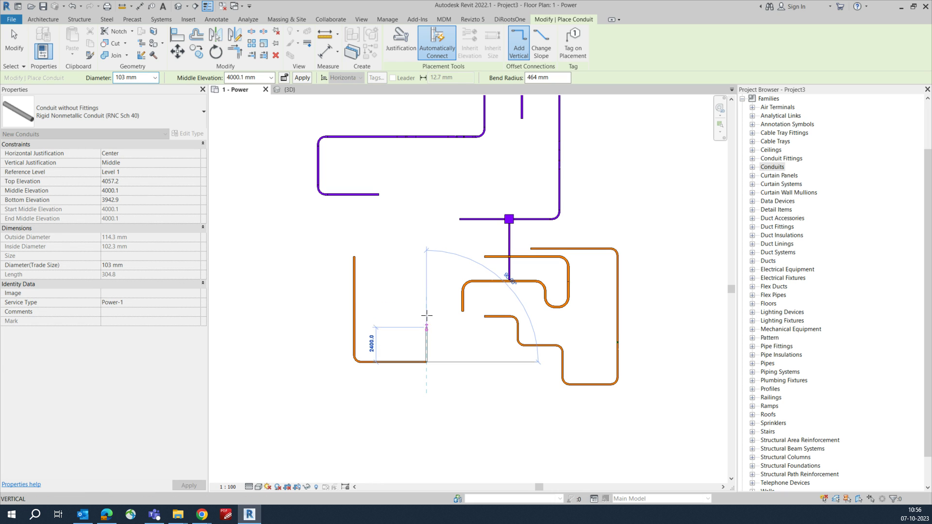
pyautogui.click(427, 304)
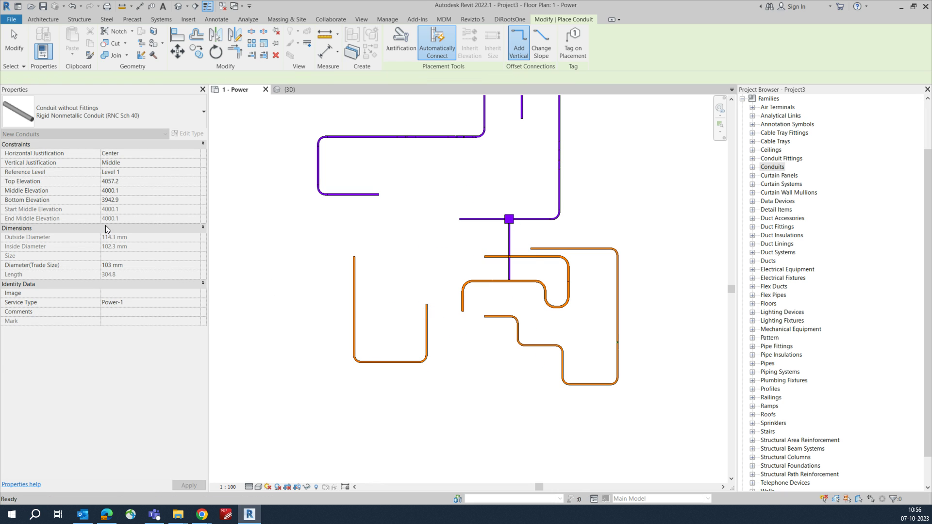
# Step: Set the Service Type to Power-2 and draw a second U-shaped conduit run inside the new Power-1 run, with legs about 6400 mm long
pyautogui.click(147, 303)
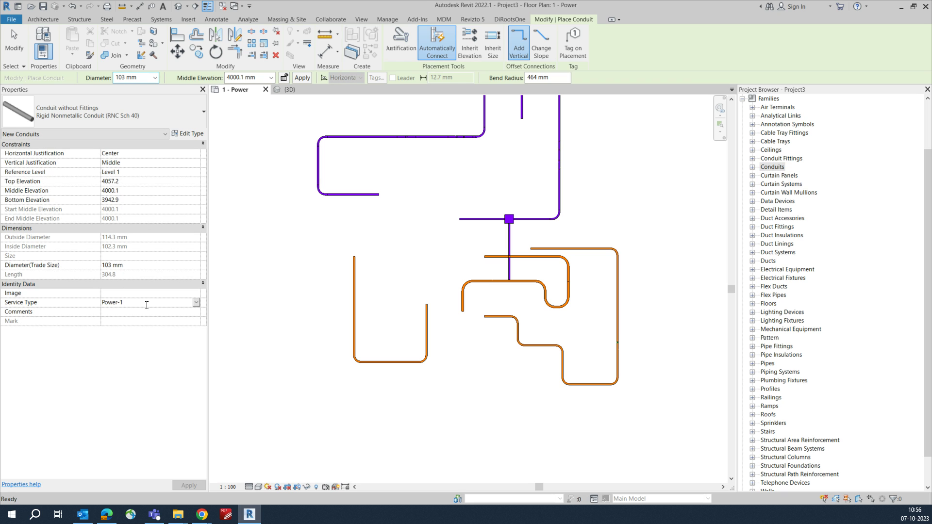
pyautogui.press('BackSpace')
pyautogui.write('2')
pyautogui.press('Tab')
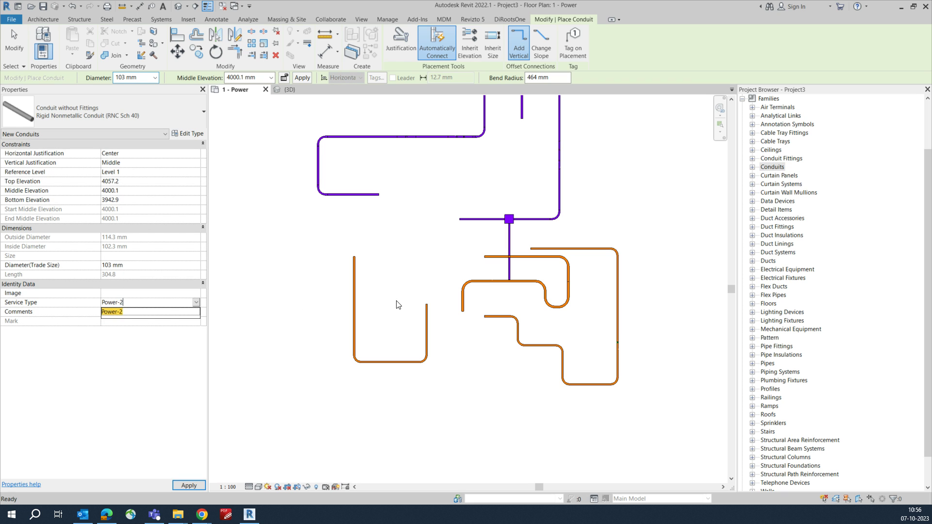
pyautogui.click(368, 257)
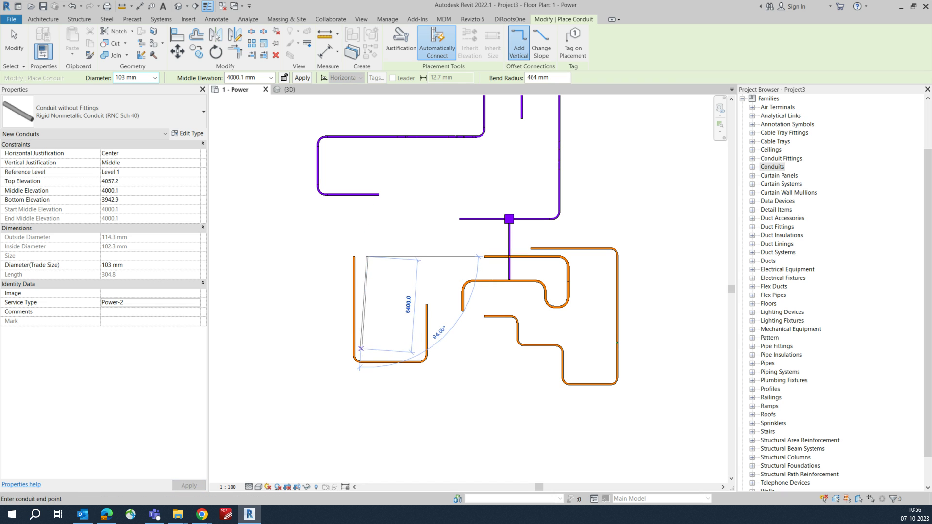
pyautogui.click(363, 347)
pyautogui.click(416, 347)
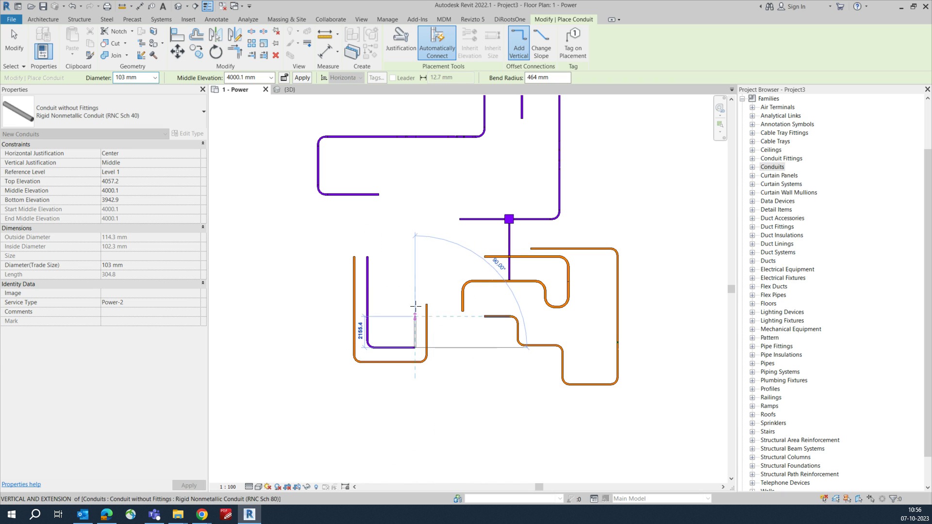
pyautogui.click(417, 255)
pyautogui.press('Escape')
pyautogui.press('Escape')
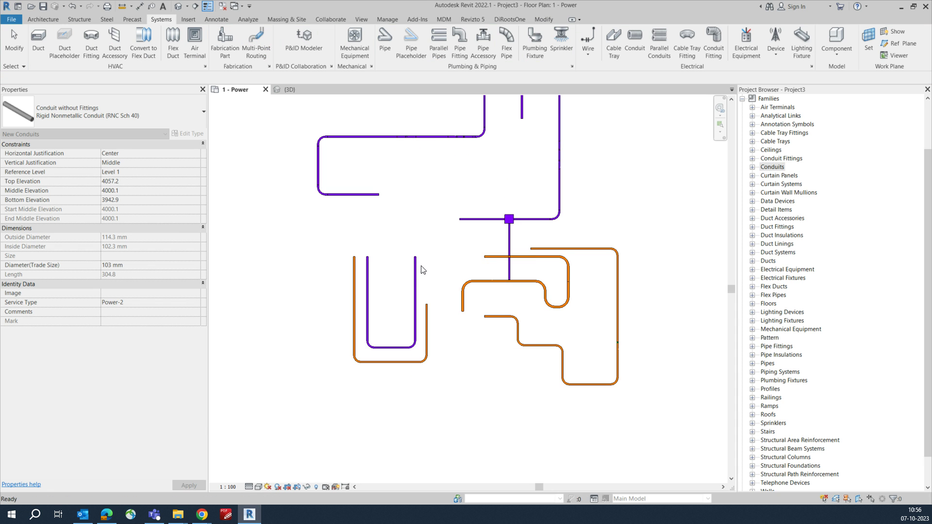
# Step: Examine the filter colours of the two new U-shaped conduit runs in the plan and from several directions in the 3D view
pyautogui.scroll(-2, 419, 262)
pyautogui.scroll(3, 420, 262)
pyautogui.moveTo(422, 260); pyautogui.dragTo(487, 307, button='middle')
pyautogui.scroll(-1, 417, 322)
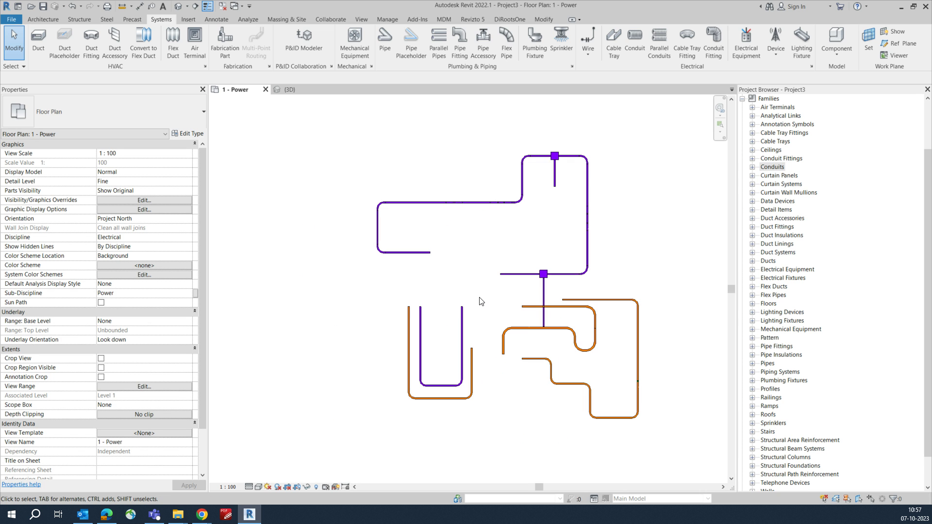
pyautogui.moveTo(503, 289); pyautogui.dragTo(472, 296, button='middle')
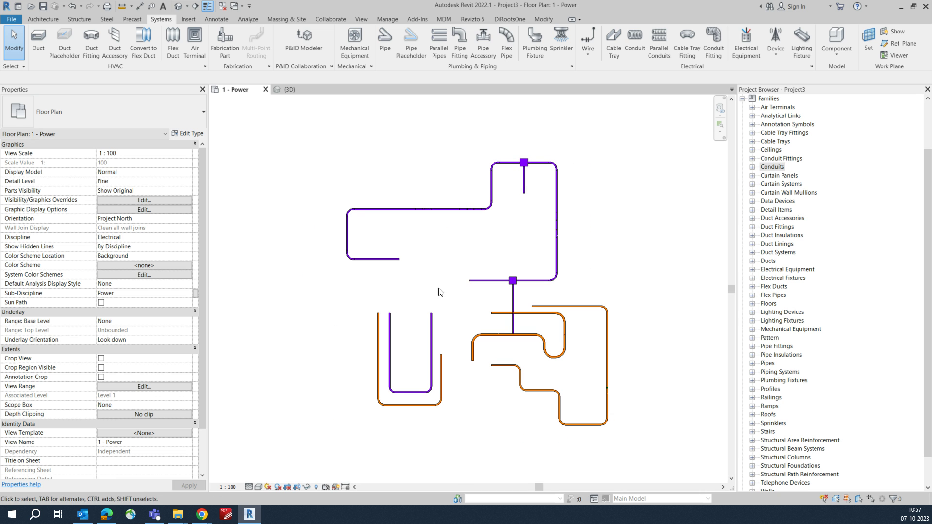
pyautogui.click(292, 89)
pyautogui.keyDown('shift'); pyautogui.moveTo(510, 395); pyautogui.dragTo(656, 378, button='middle'); pyautogui.keyUp('shift')
pyautogui.scroll(5, 416, 278)
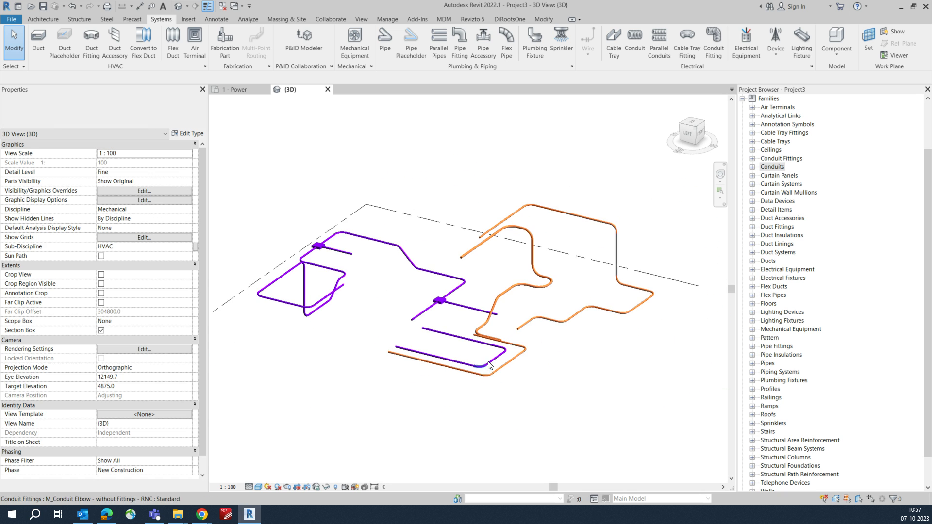
pyautogui.scroll(-5, 445, 326)
pyautogui.keyDown('shift'); pyautogui.moveTo(443, 339); pyautogui.dragTo(561, 368, button='middle'); pyautogui.keyUp('shift')
pyautogui.scroll(5, 553, 355)
pyautogui.click(703, 133)
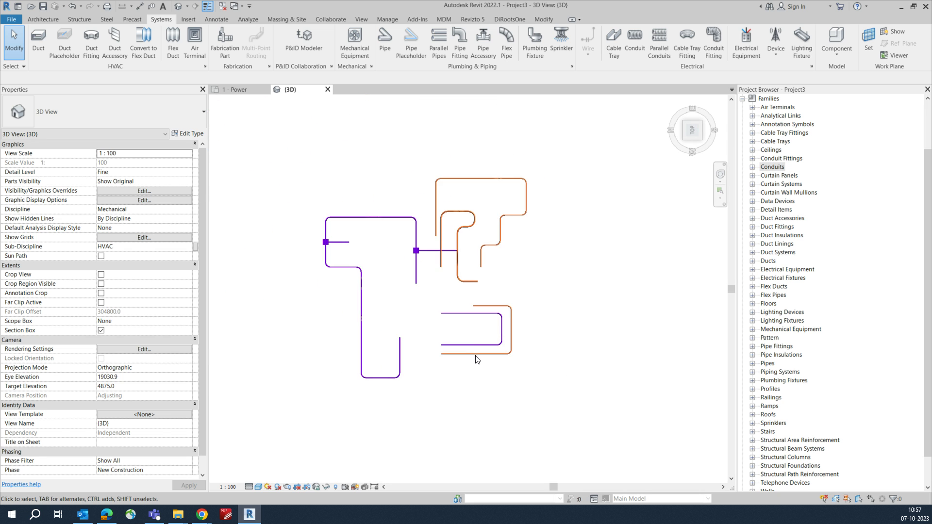
# Step: Create a similar conduit branching 2800 mm outward from the middle of the outer orange run's long leg, ending in a 90° turn parallel to it
pyautogui.scroll(5, 475, 360)
pyautogui.moveTo(523, 373); pyautogui.dragTo(418, 194, button='middle')
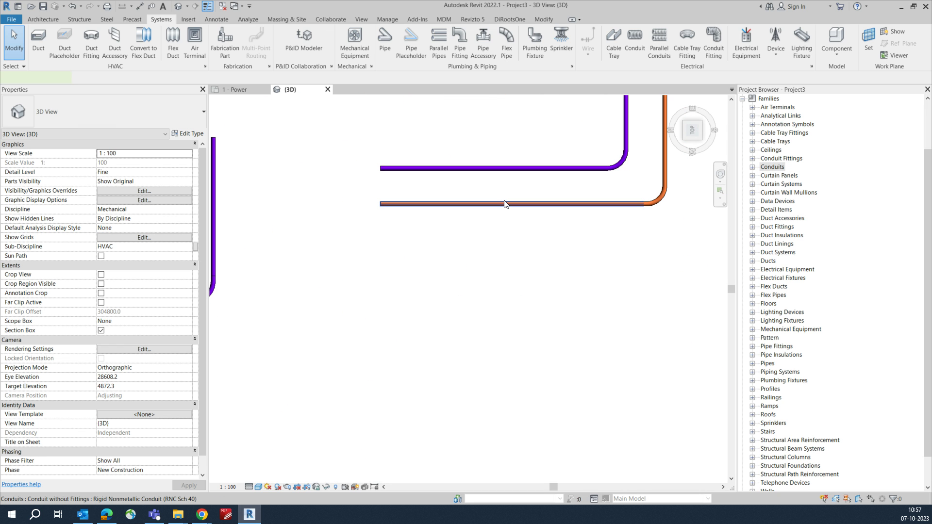
pyautogui.click(505, 203)
pyautogui.click(508, 210)
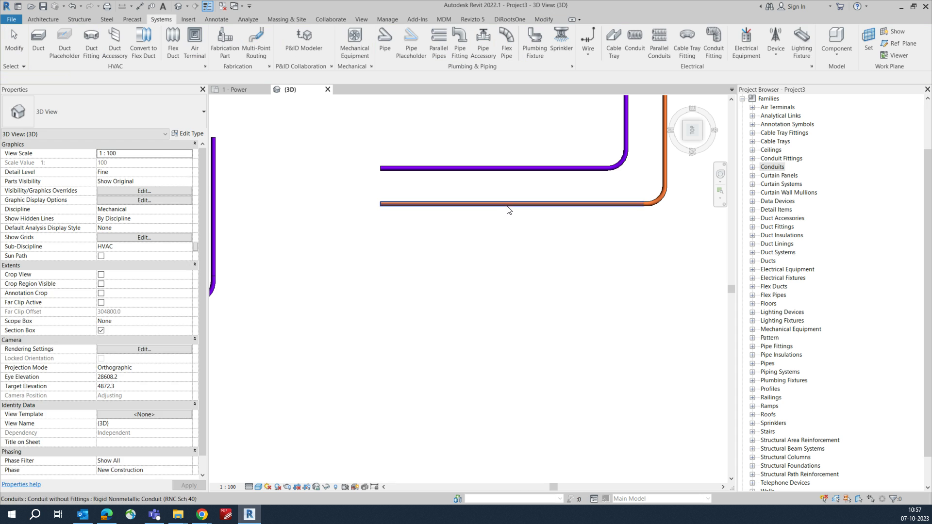
pyautogui.rightClick(471, 210)
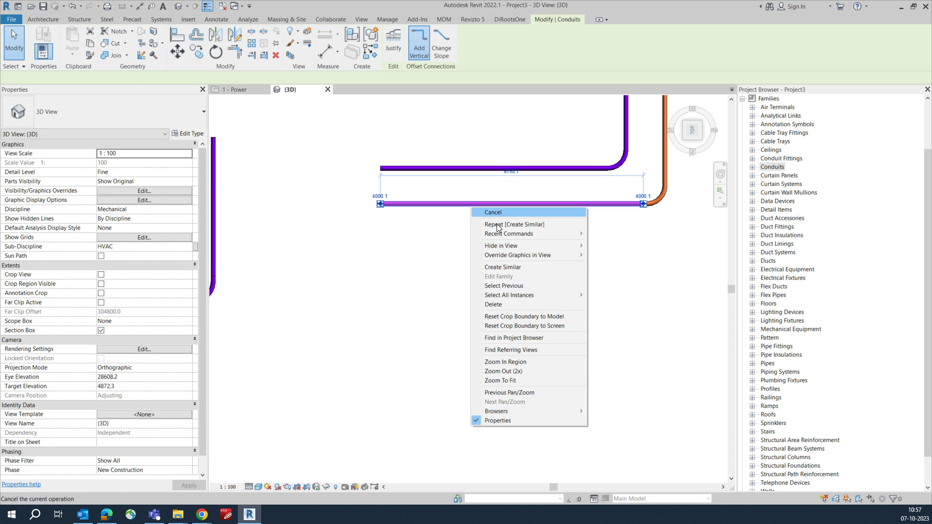
pyautogui.click(510, 268)
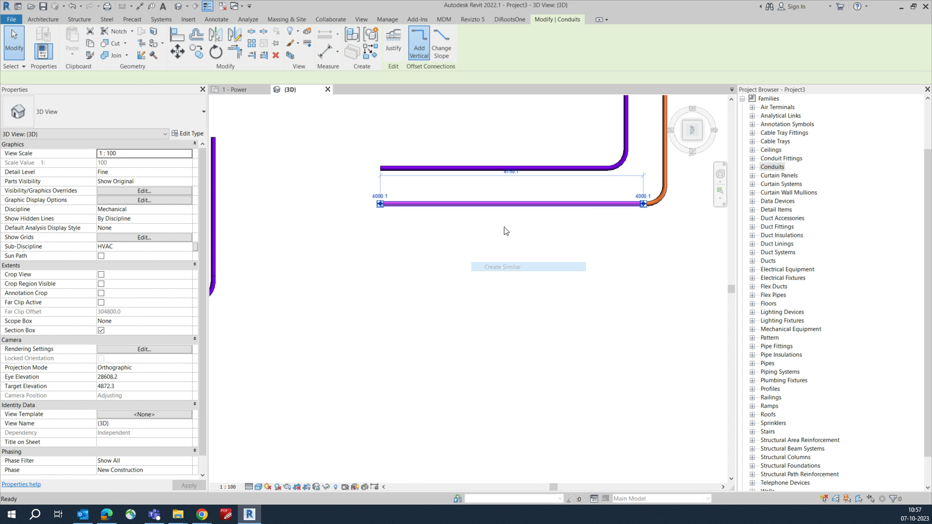
pyautogui.click(511, 205)
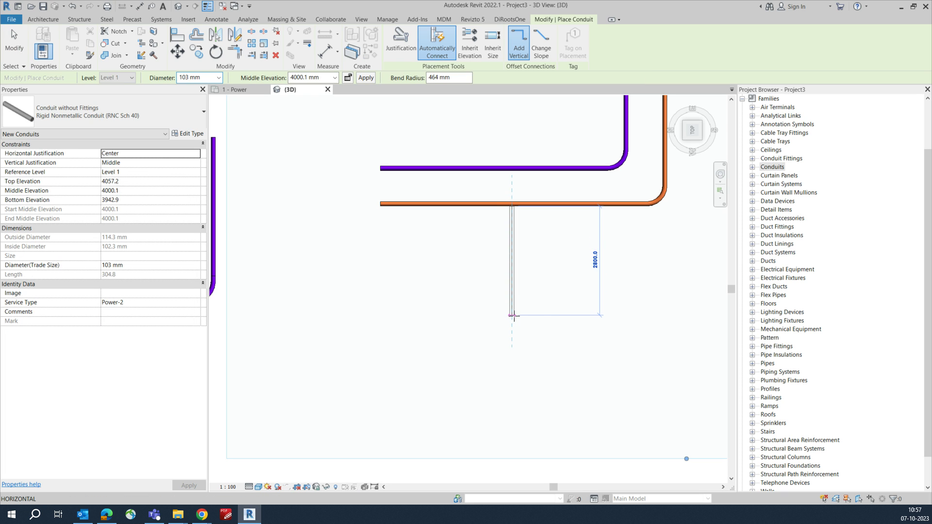
pyautogui.click(513, 316)
pyautogui.click(381, 317)
pyautogui.press('Escape')
# Step: Draw a branch from the inner violet run's leg nearest the first branch into the U, ending in a 90° turn parallel to the leg
pyautogui.moveTo(385, 312); pyautogui.dragTo(425, 357, button='middle')
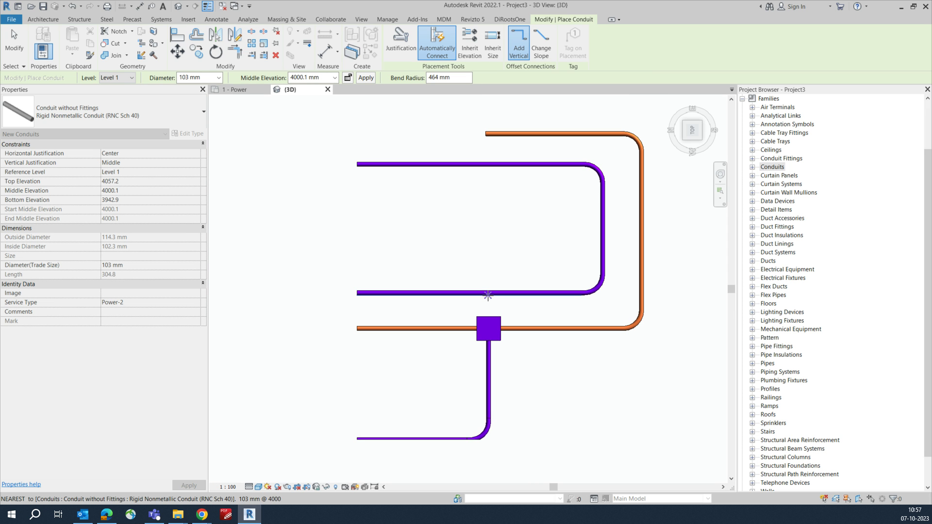
pyautogui.click(488, 293)
pyautogui.click(447, 221)
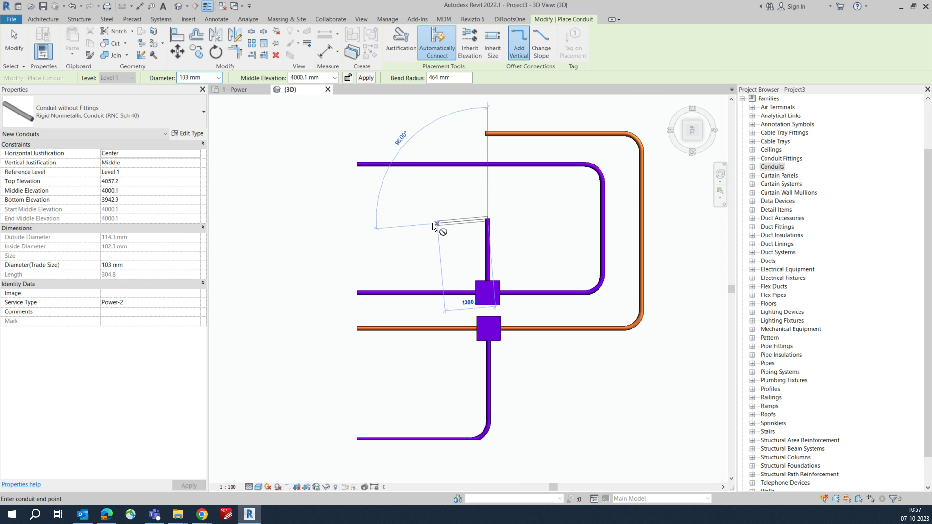
pyautogui.click(411, 218)
pyautogui.press('Escape')
pyautogui.press('Escape')
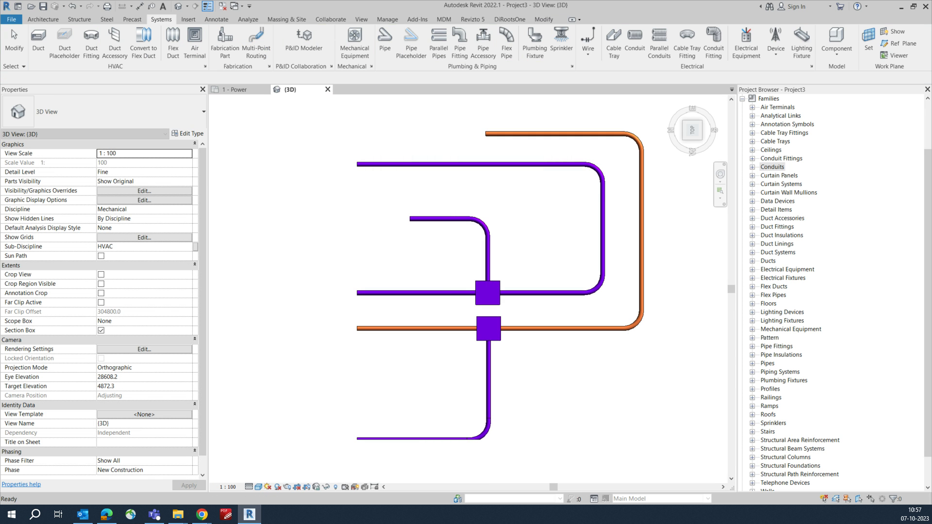